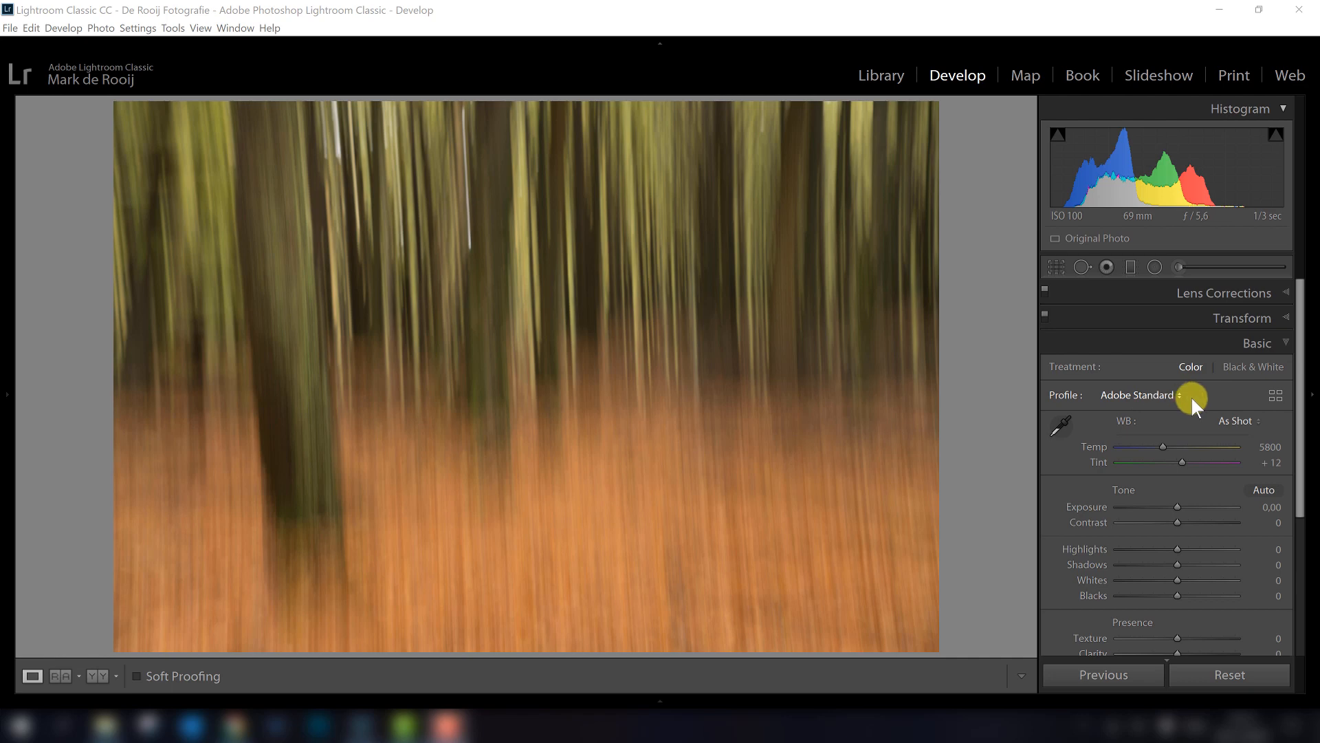
Try the Camera Deep profile from the Camera Matching profiles on the forest photo.
{"action": "left_click", "coordinate": [1274, 392]}
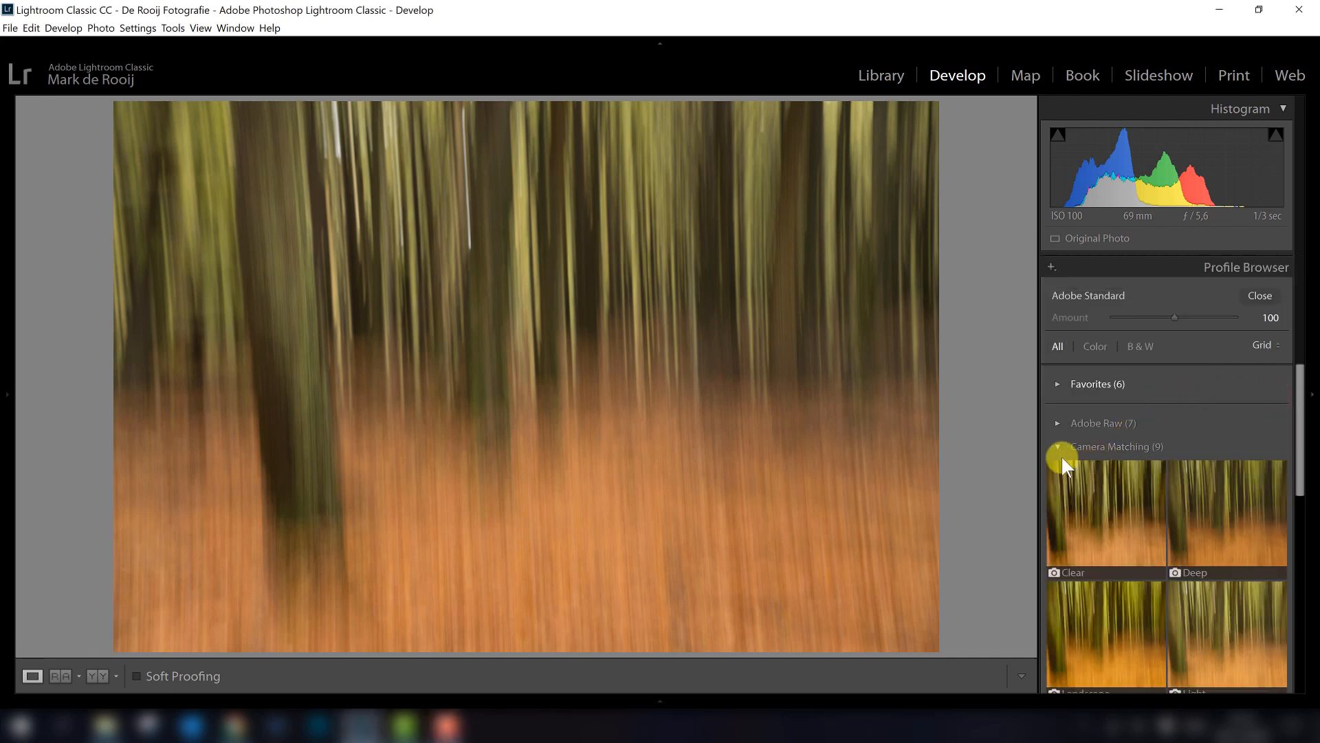
{"action": "left_click_drag", "start_coordinate": [1299, 430], "coordinate": [1298, 482]}
{"action": "left_click", "coordinate": [1116, 447]}
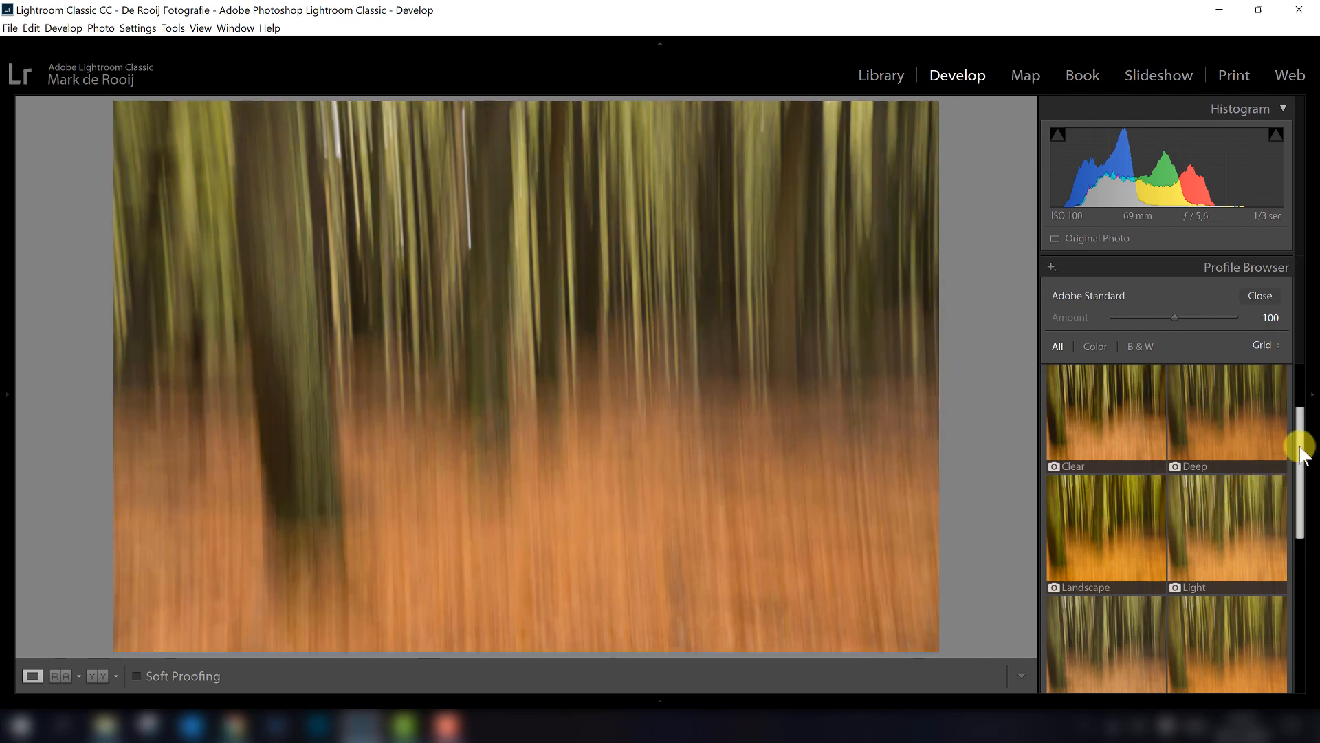
{"action": "left_click_drag", "start_coordinate": [1300, 446], "coordinate": [1306, 570]}
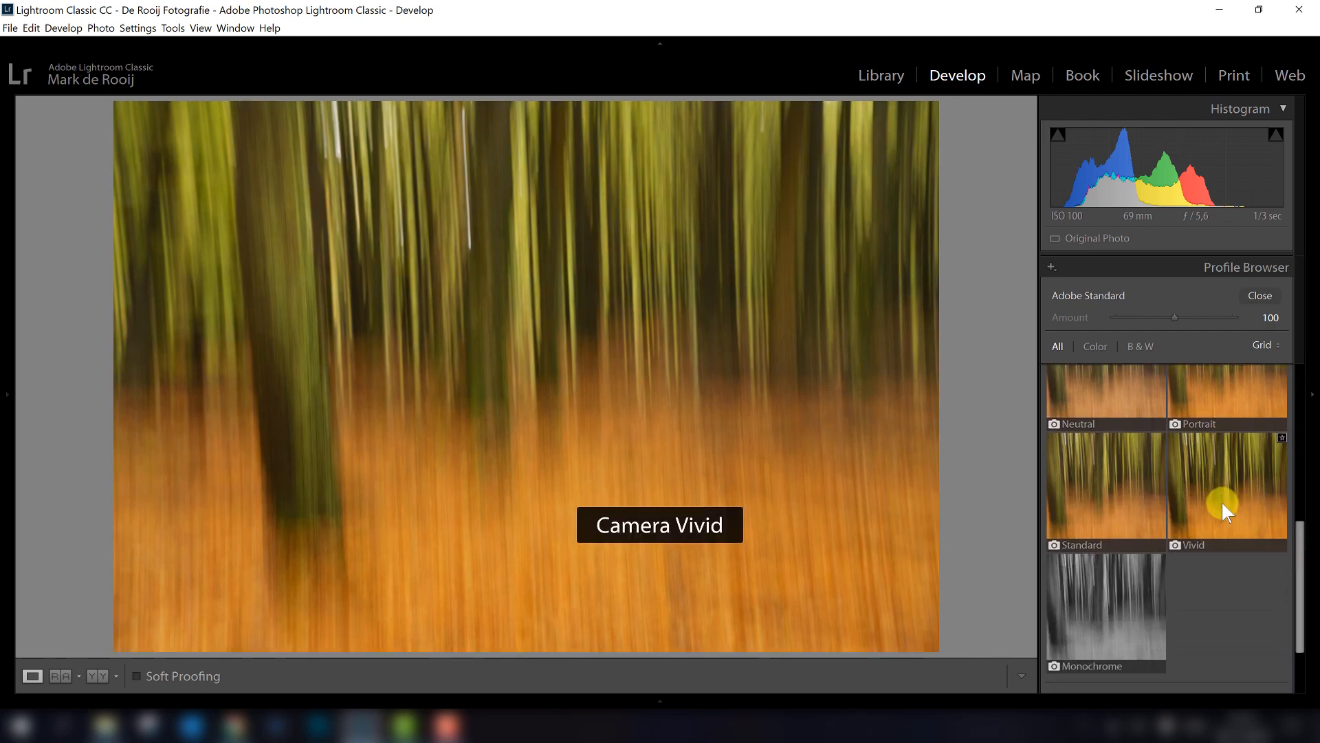
{"action": "scroll", "coordinate": [1221, 502], "scroll_direction": "up", "scroll_amount": 4}
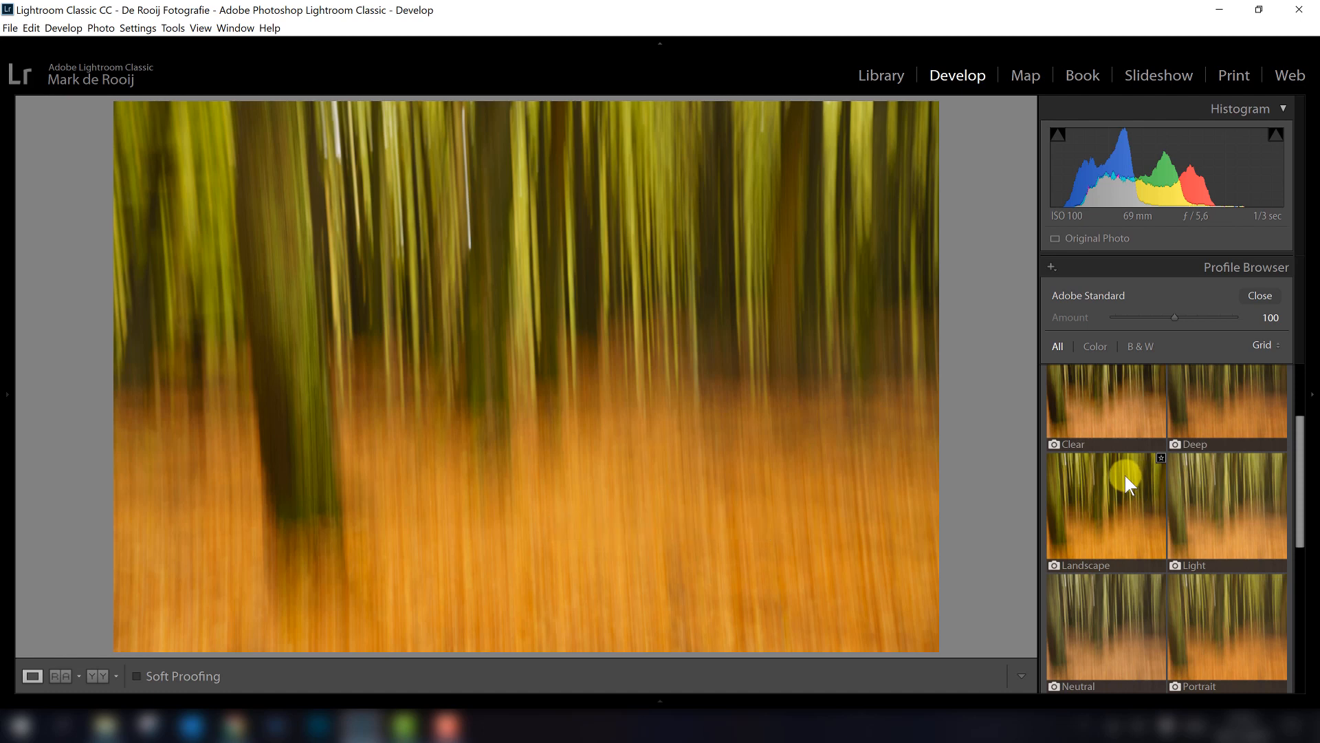
{"action": "scroll", "coordinate": [1126, 476], "scroll_direction": "up", "scroll_amount": 1}
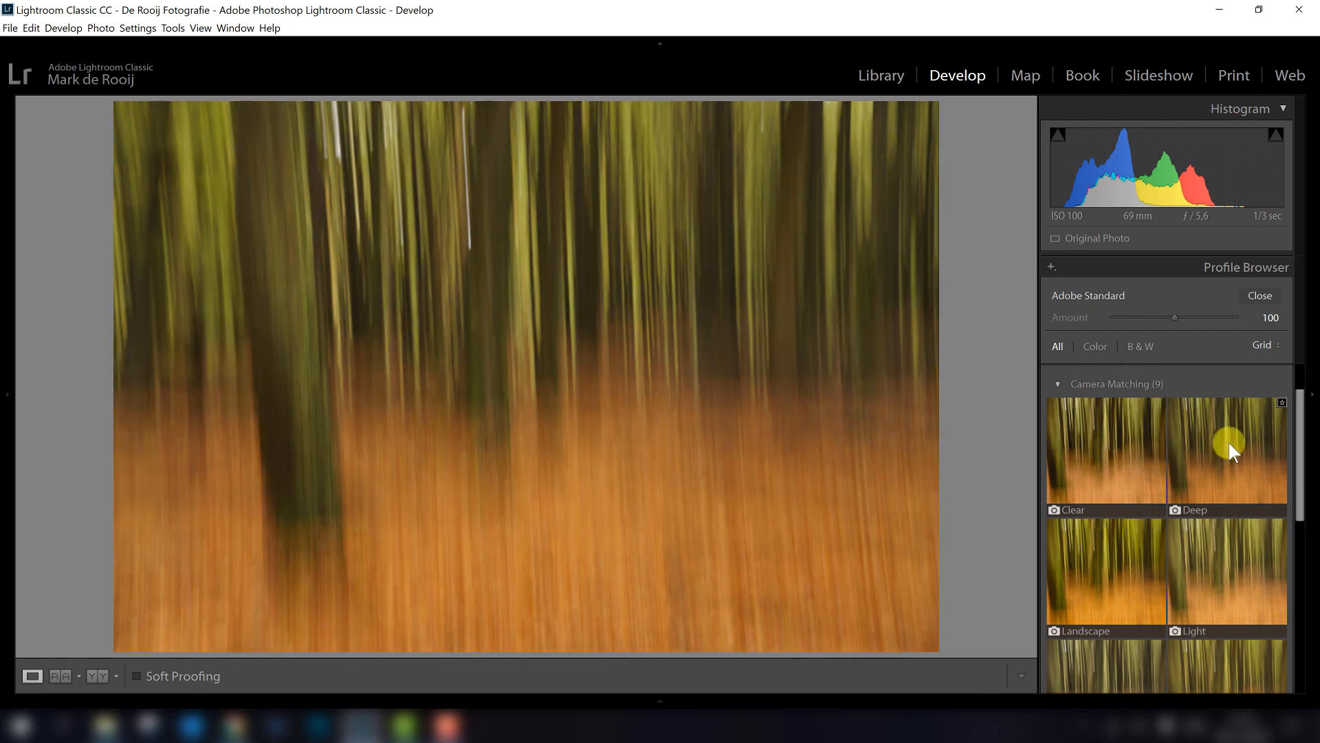
{"action": "left_click", "coordinate": [1231, 446]}
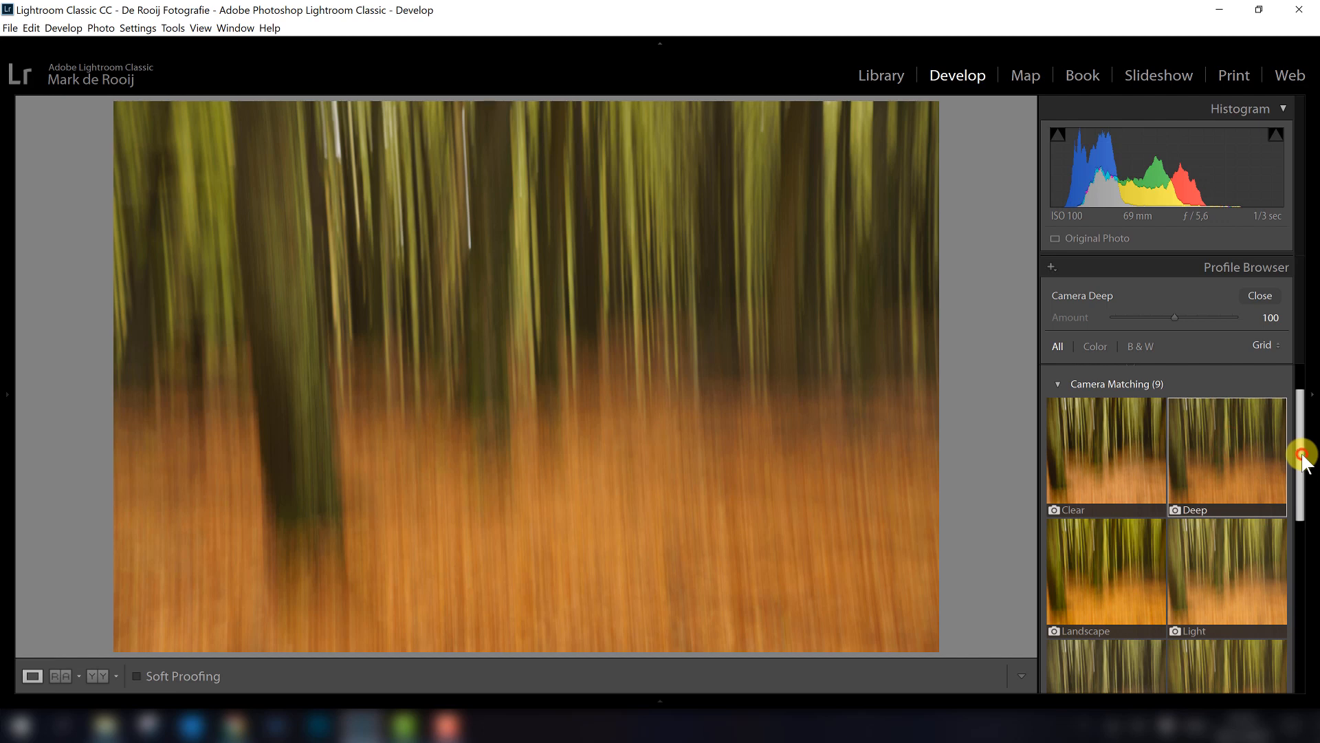
Apply the Camera Vivid profile from the Camera Matching profiles and close the profile browser.
{"action": "left_click_drag", "start_coordinate": [1302, 461], "coordinate": [1291, 575]}
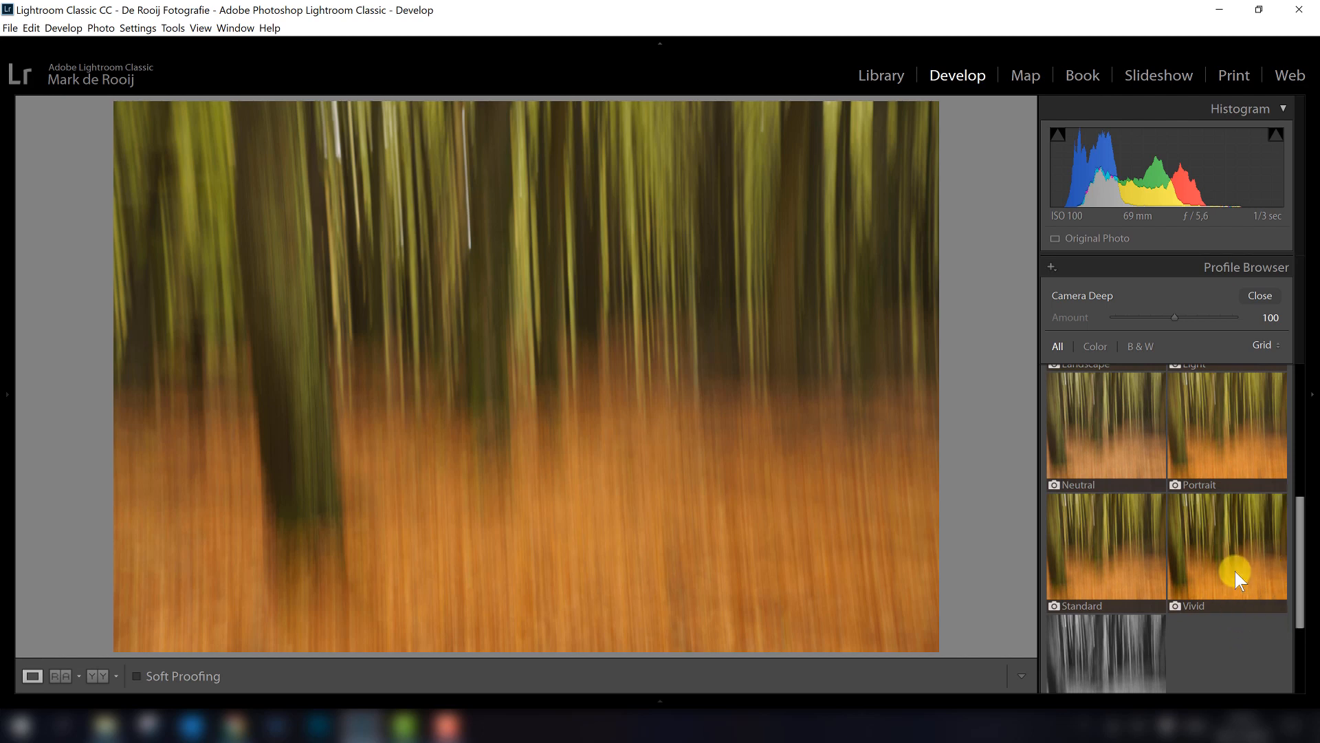
{"action": "mouse_move", "coordinate": [1235, 567]}
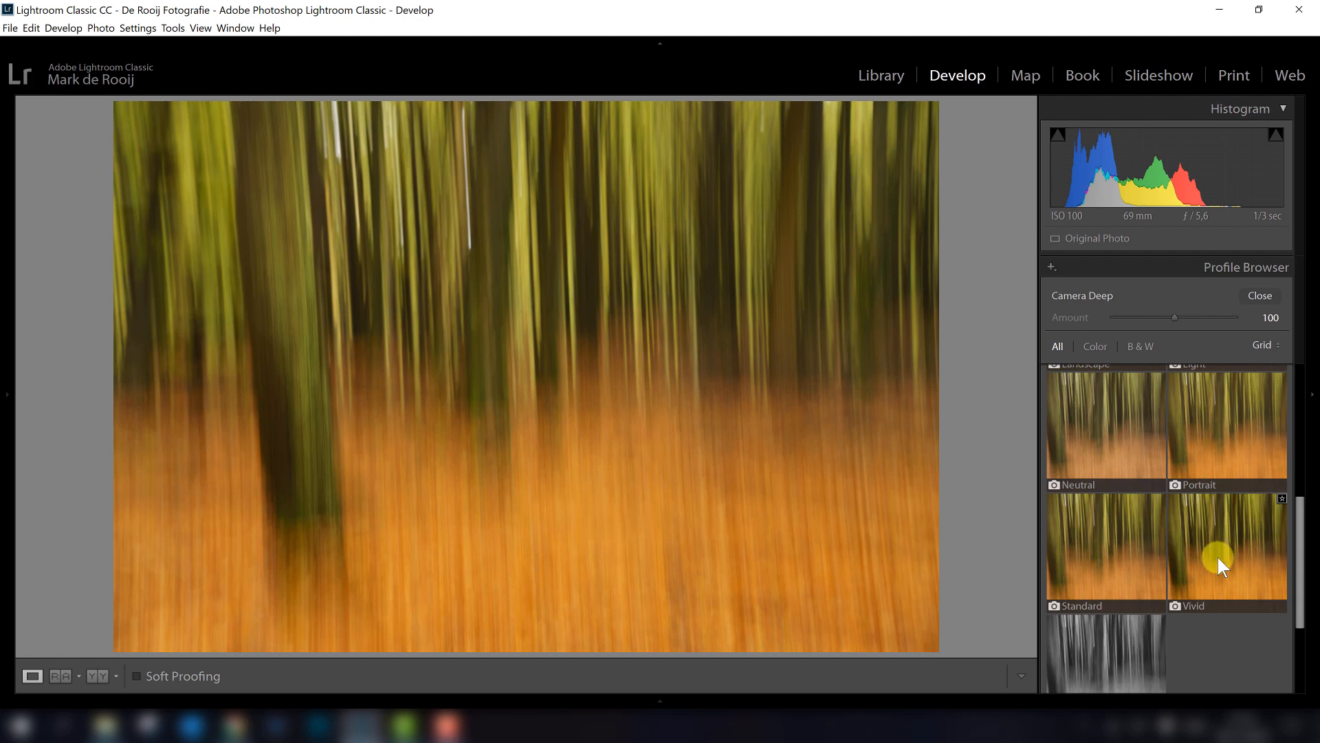
{"action": "left_click", "coordinate": [1219, 557]}
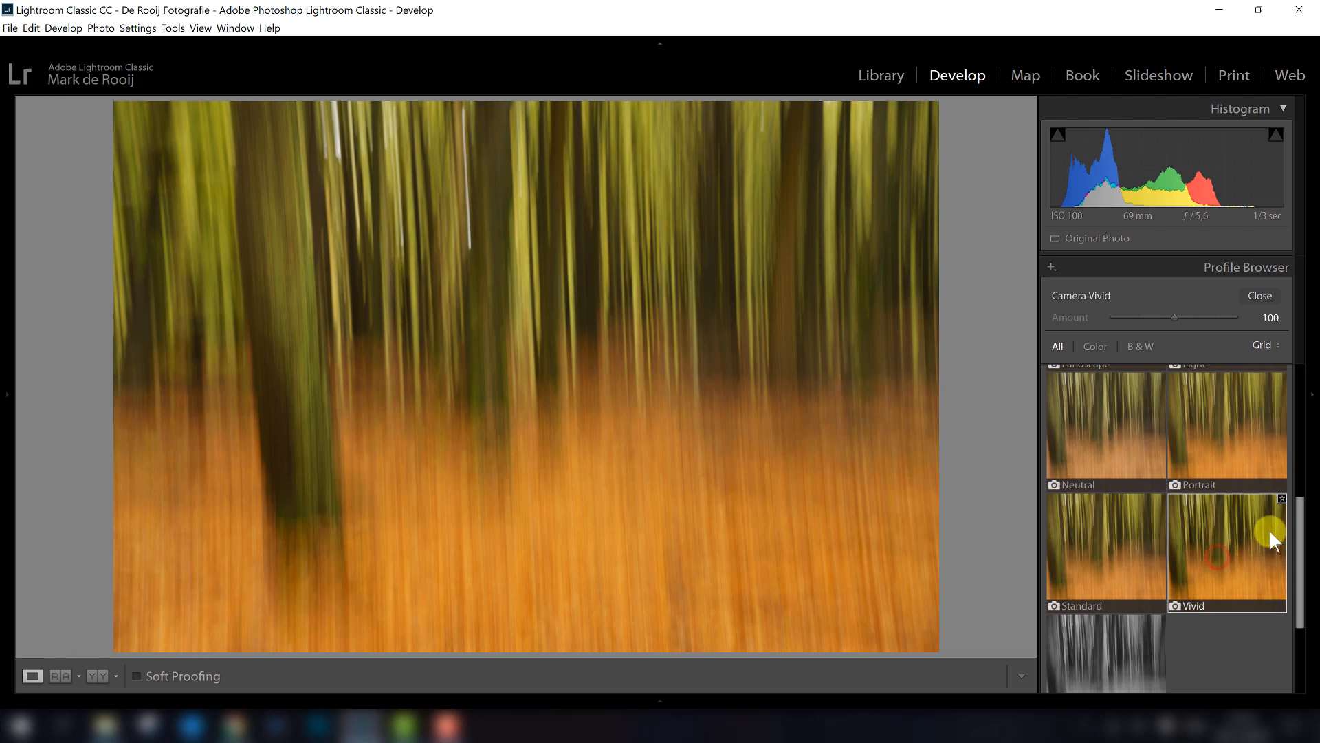
{"action": "scroll", "coordinate": [1207, 536], "scroll_direction": "up", "scroll_amount": 1}
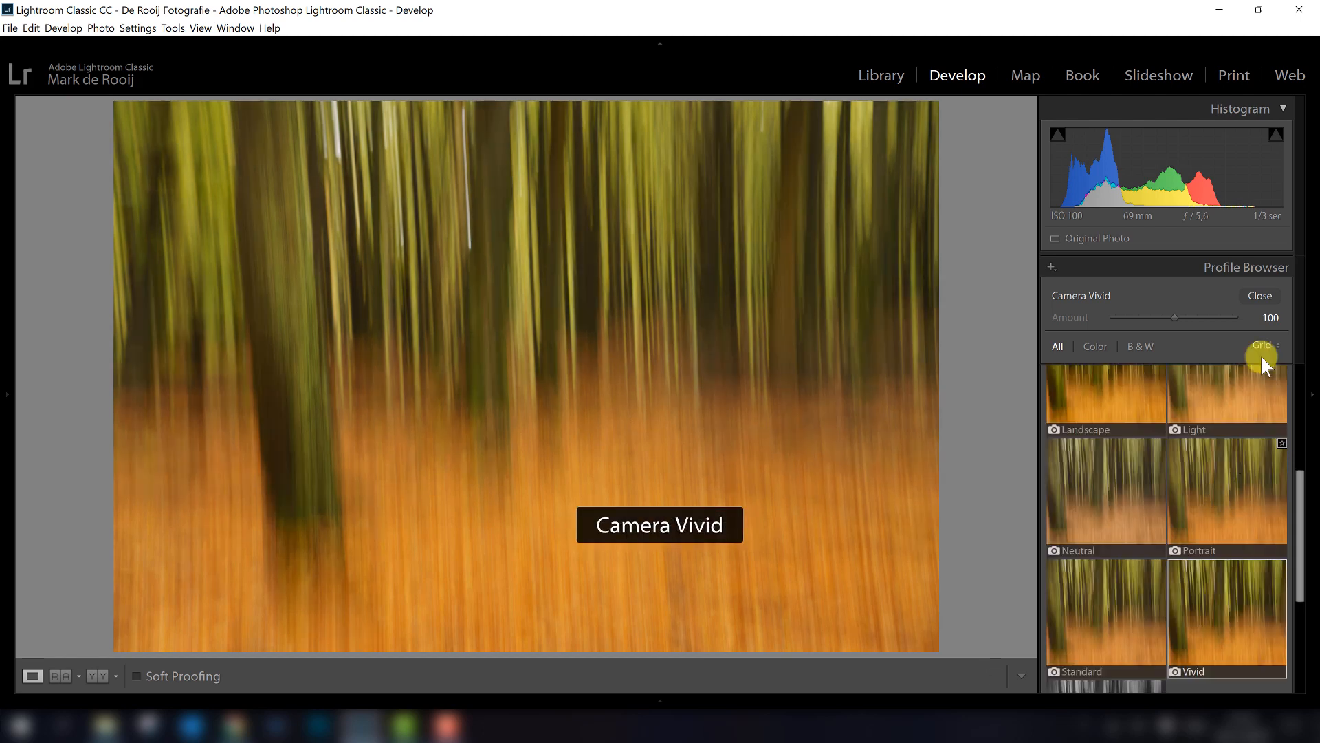
{"action": "left_click", "coordinate": [1260, 295]}
Turn on chromatic aberration removal and lens profile corrections for the photo.
{"action": "left_click", "coordinate": [1161, 292]}
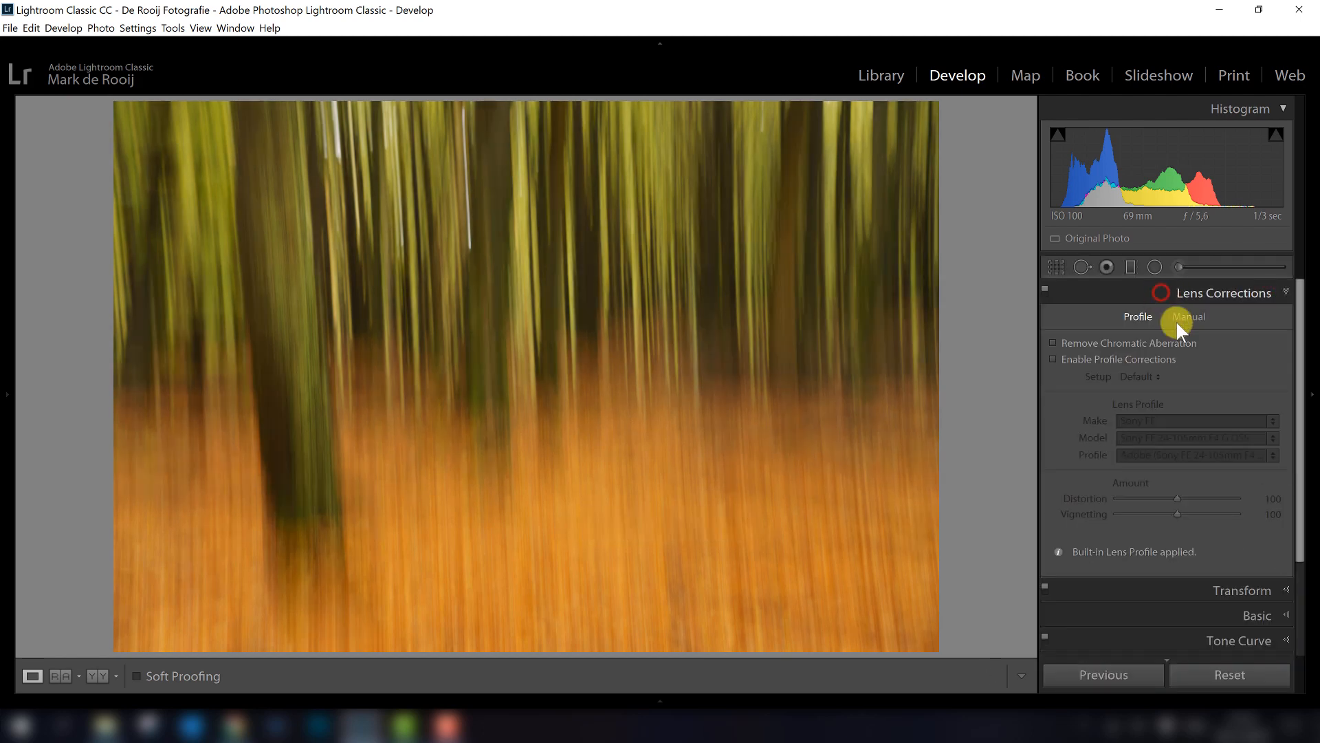
{"action": "left_click", "coordinate": [1088, 344]}
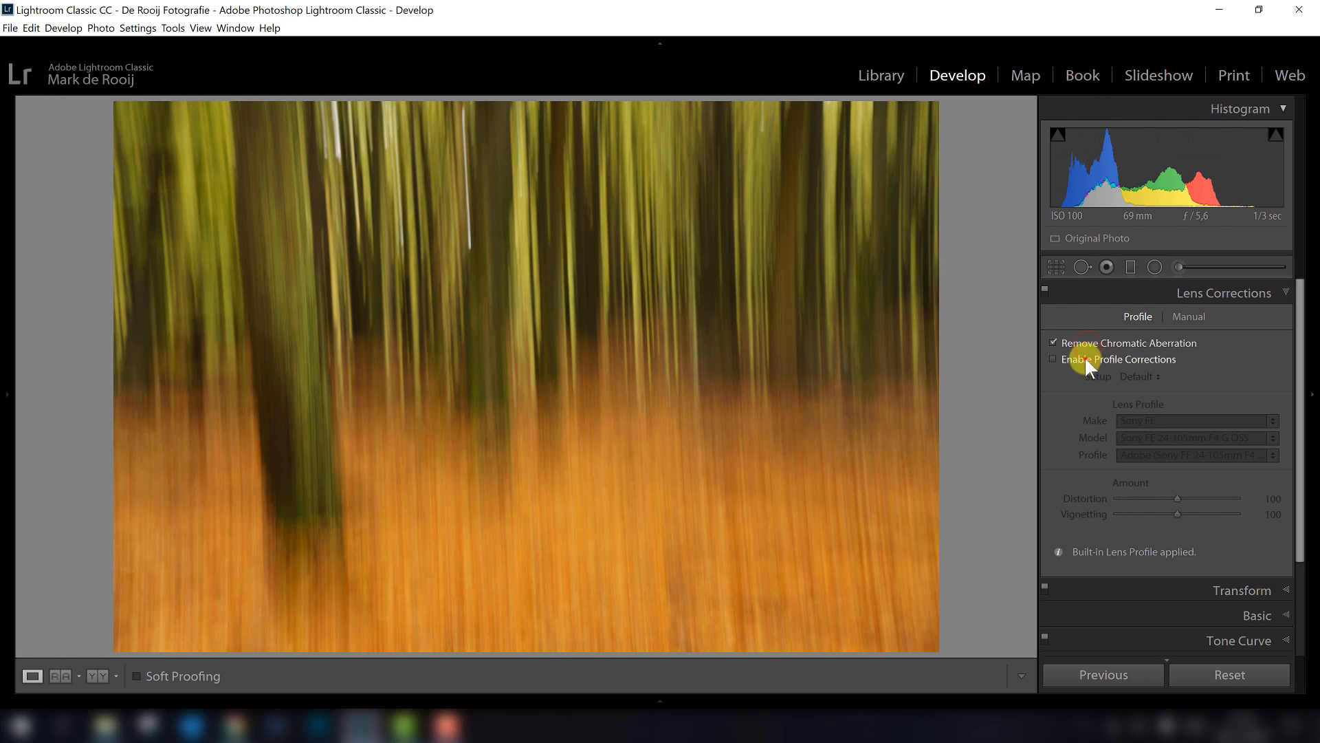
{"action": "left_click", "coordinate": [1086, 358]}
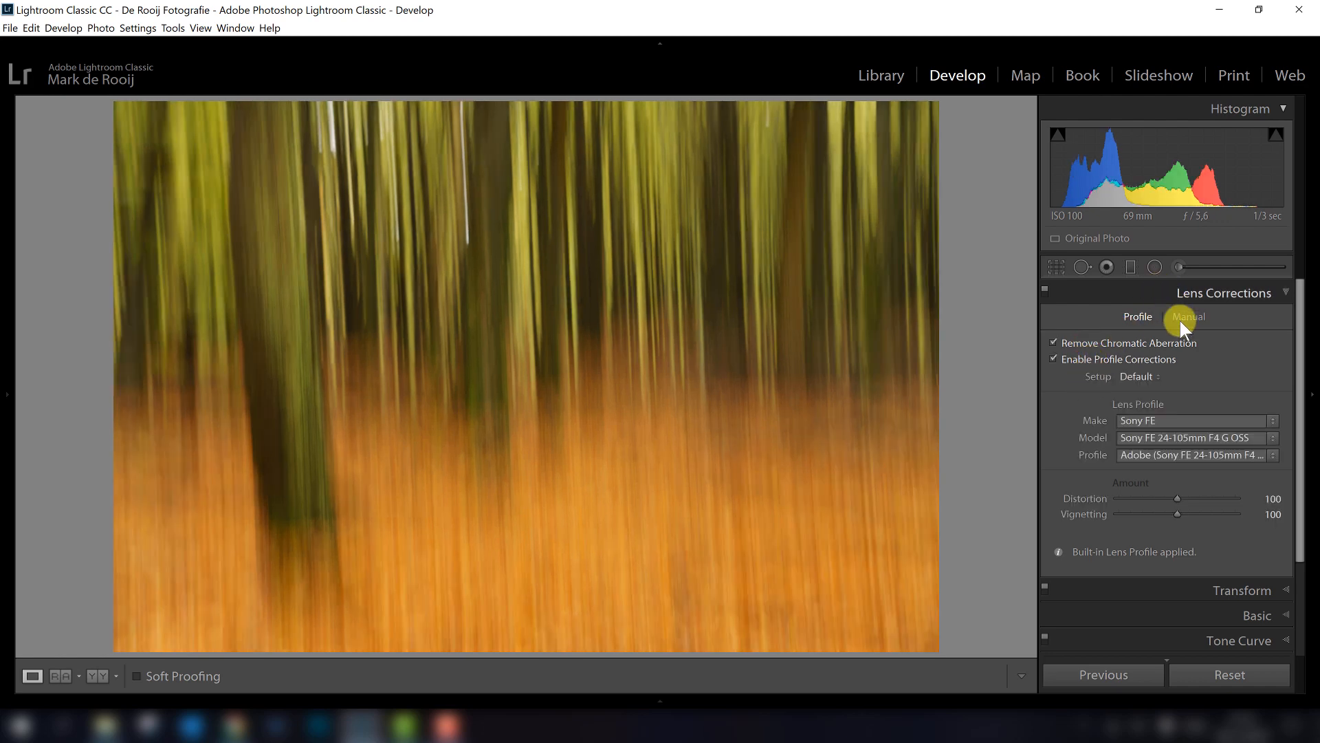
Compare the photo with and without lens profile corrections, leave them enabled and collapse the lens settings.
{"action": "left_click", "coordinate": [1138, 362]}
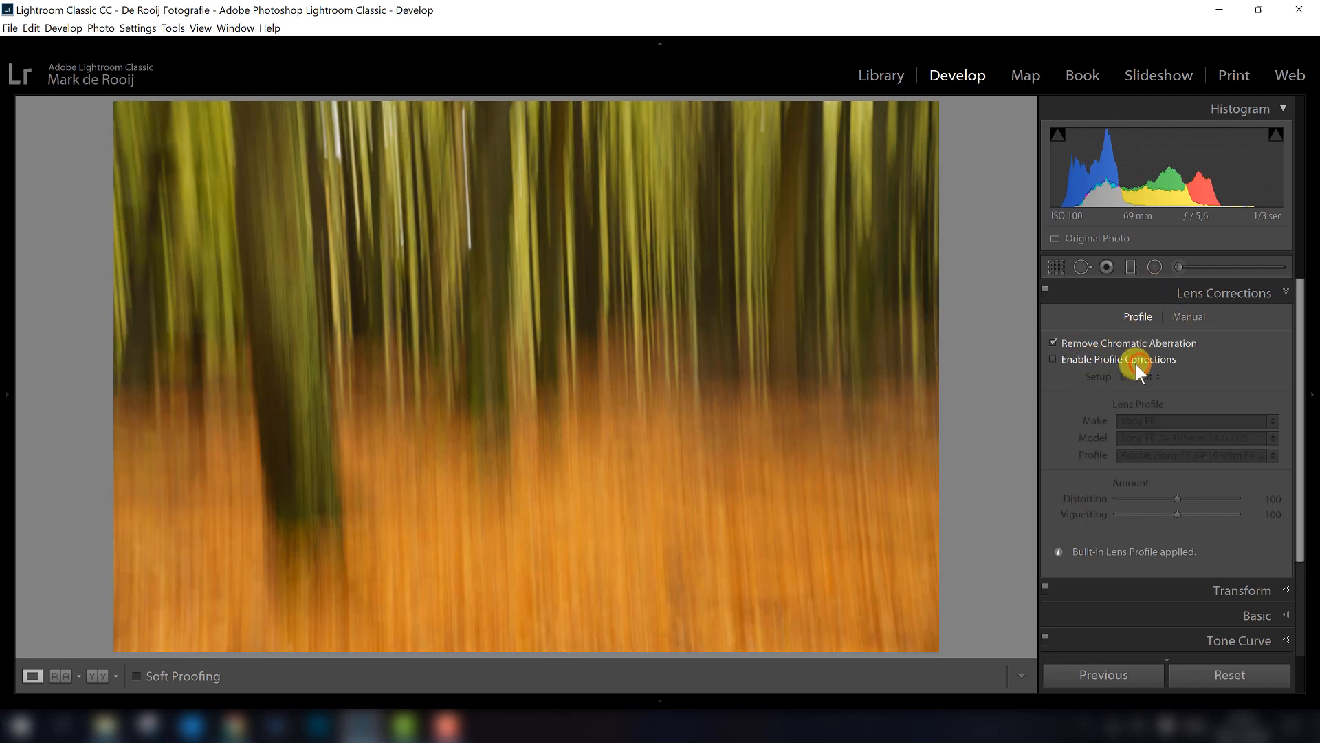
{"action": "left_click", "coordinate": [1110, 359]}
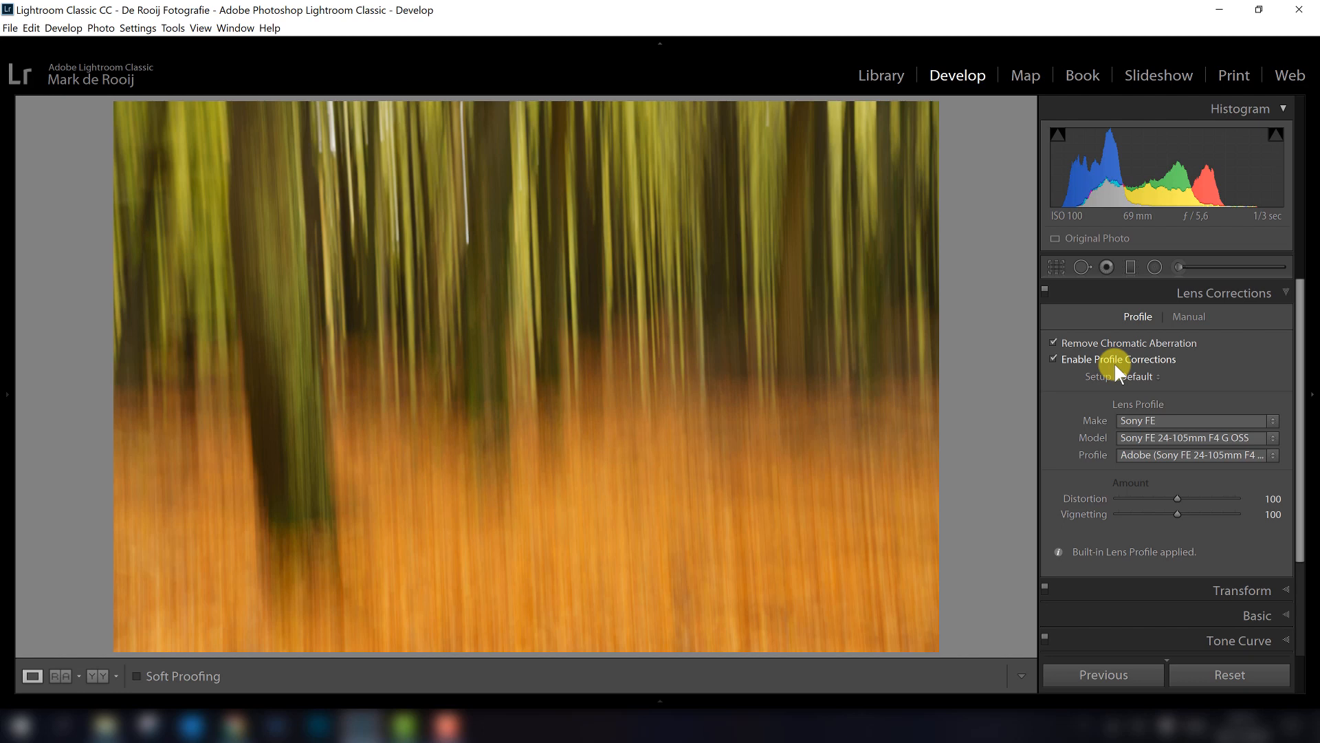
{"action": "left_click", "coordinate": [1117, 361]}
{"action": "left_click", "coordinate": [1119, 361]}
{"action": "left_click", "coordinate": [1118, 361]}
{"action": "left_click", "coordinate": [1116, 360]}
{"action": "left_click", "coordinate": [1118, 362]}
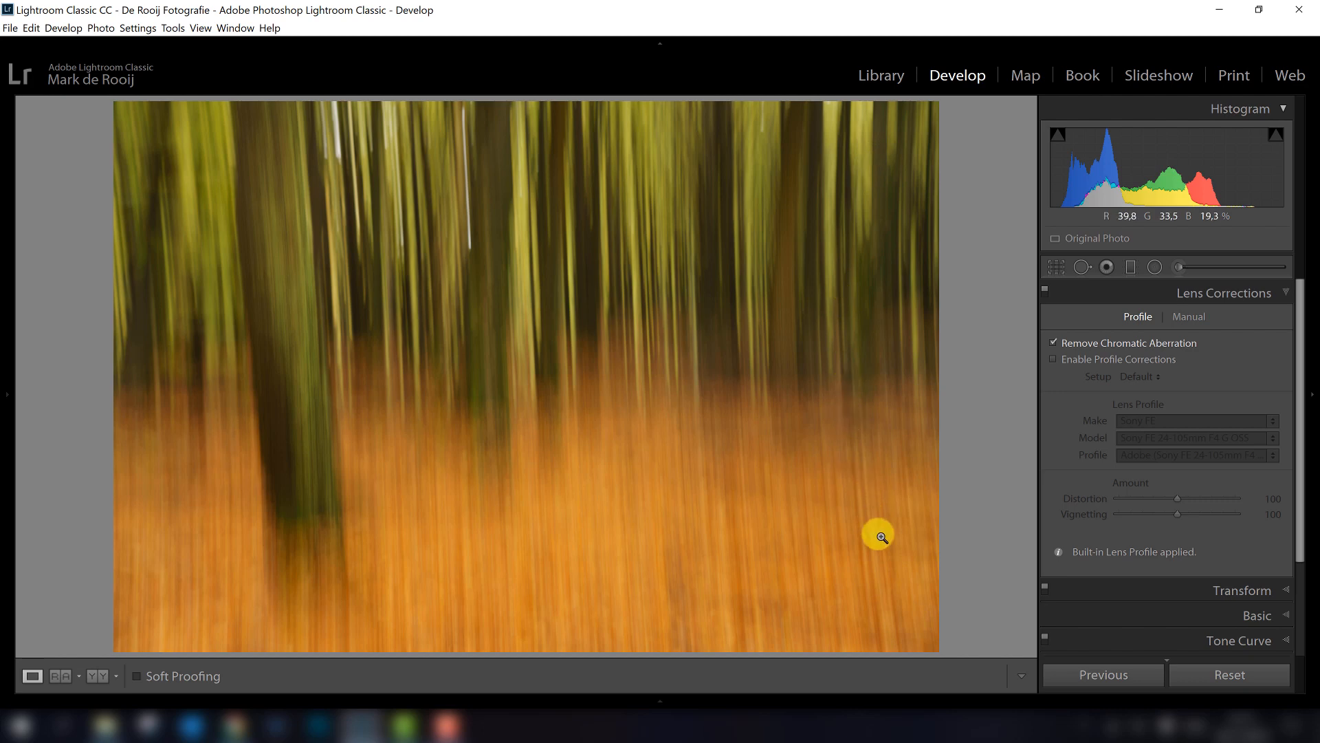
{"action": "left_click", "coordinate": [1082, 360]}
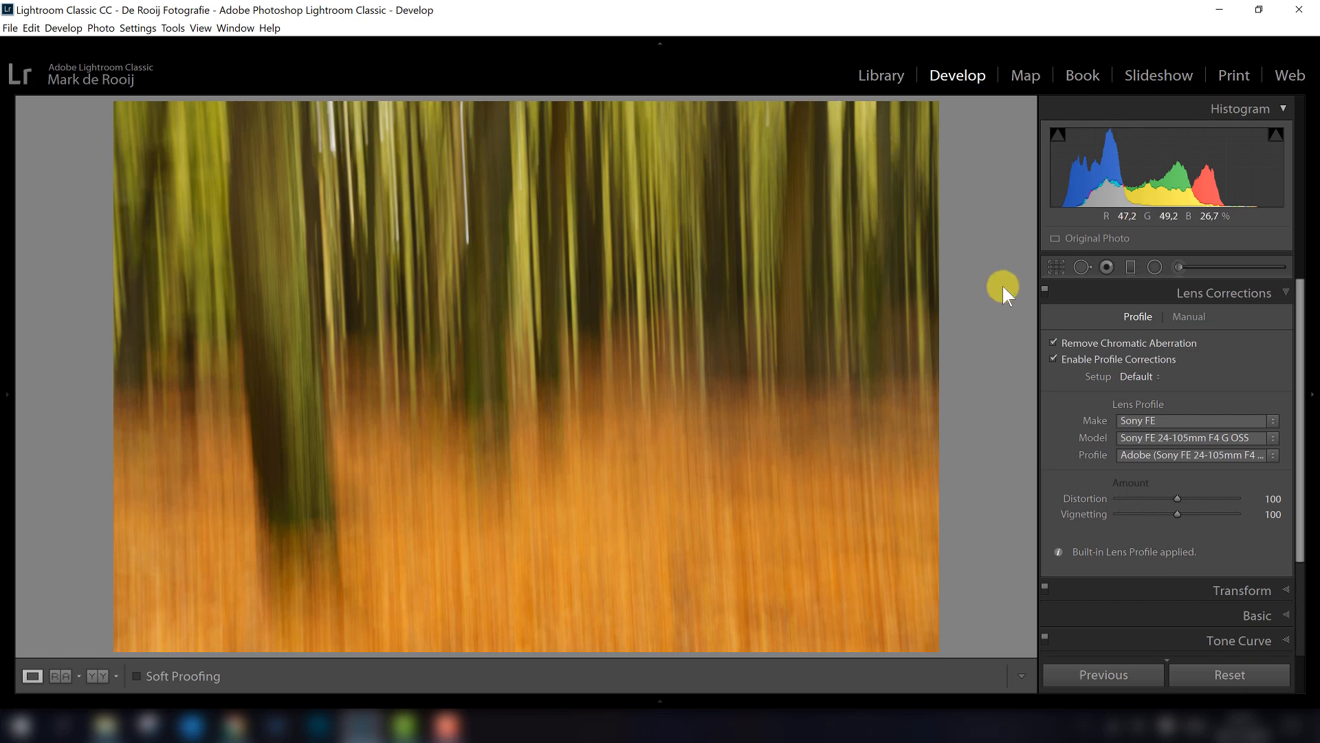
{"action": "left_click", "coordinate": [1232, 291]}
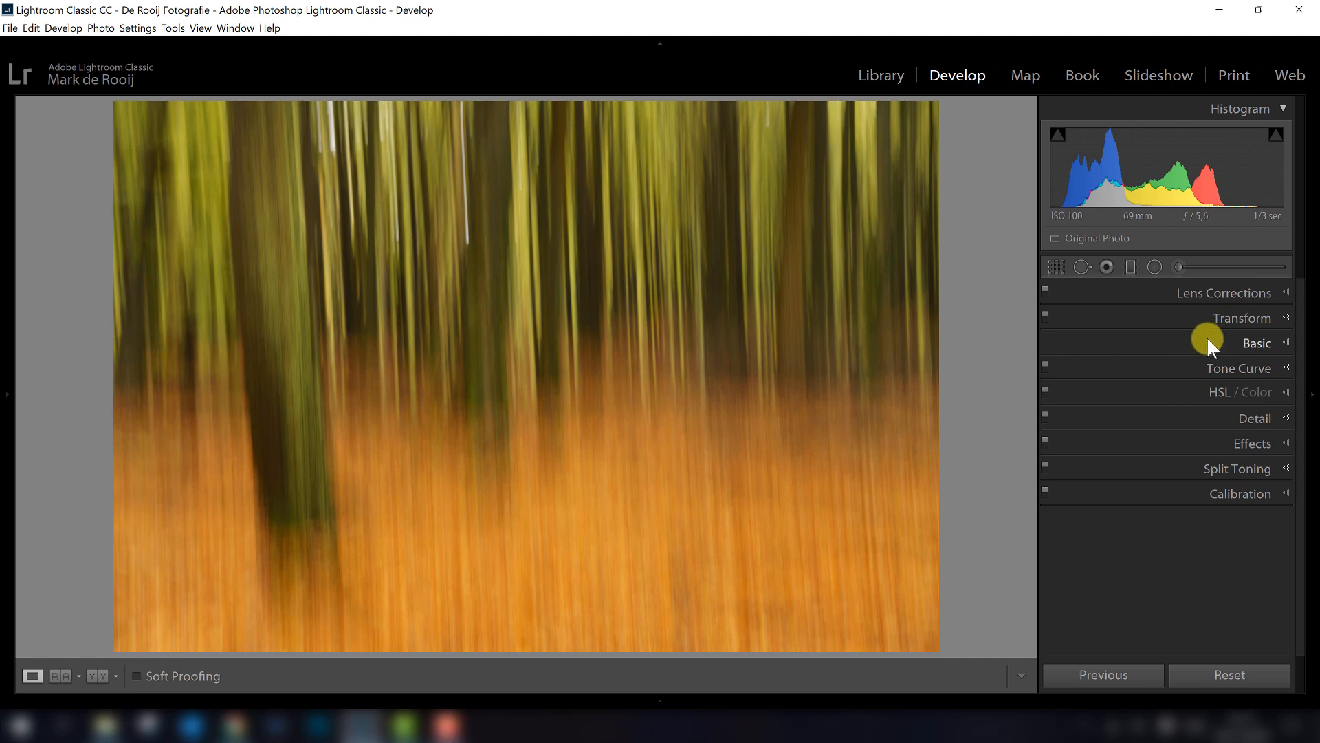
Send the photo from Lightroom to Luminar 4 for editing.
{"action": "right_click", "coordinate": [596, 331]}
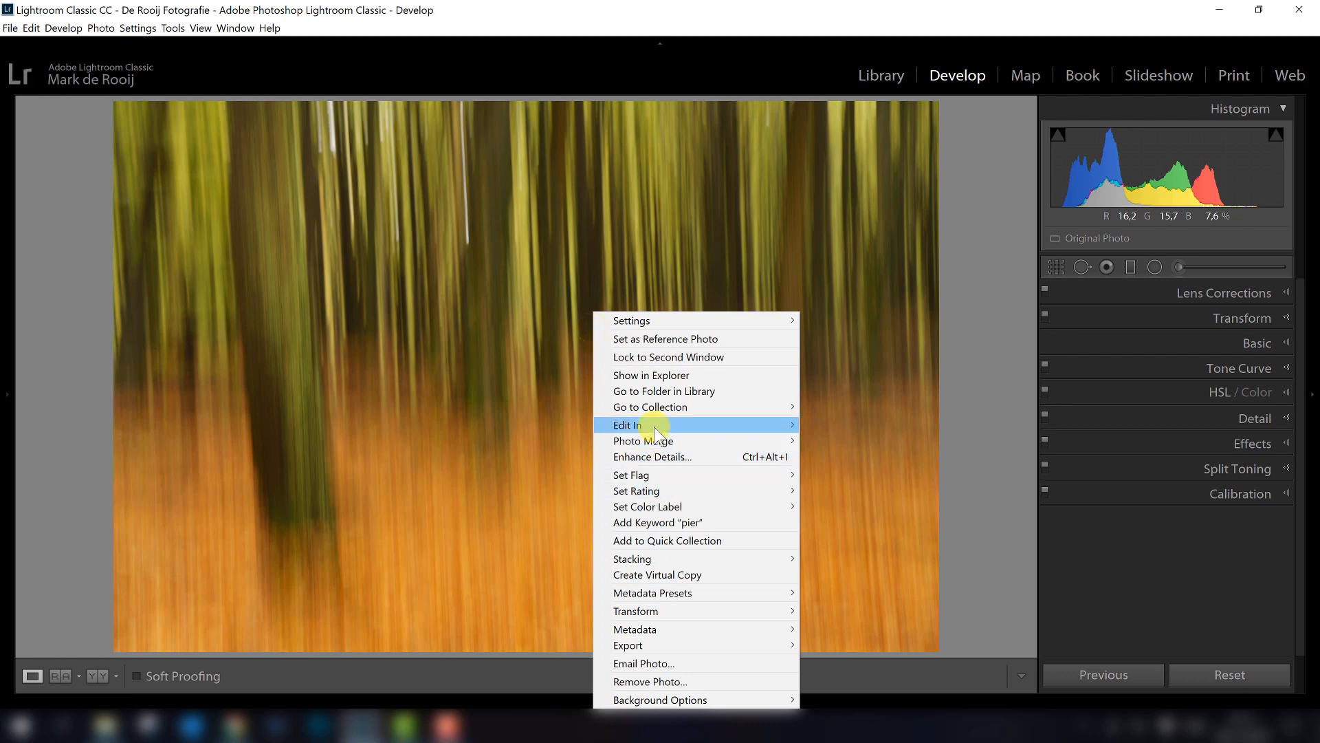
{"action": "mouse_move", "coordinate": [697, 430]}
{"action": "left_click", "coordinate": [881, 538]}
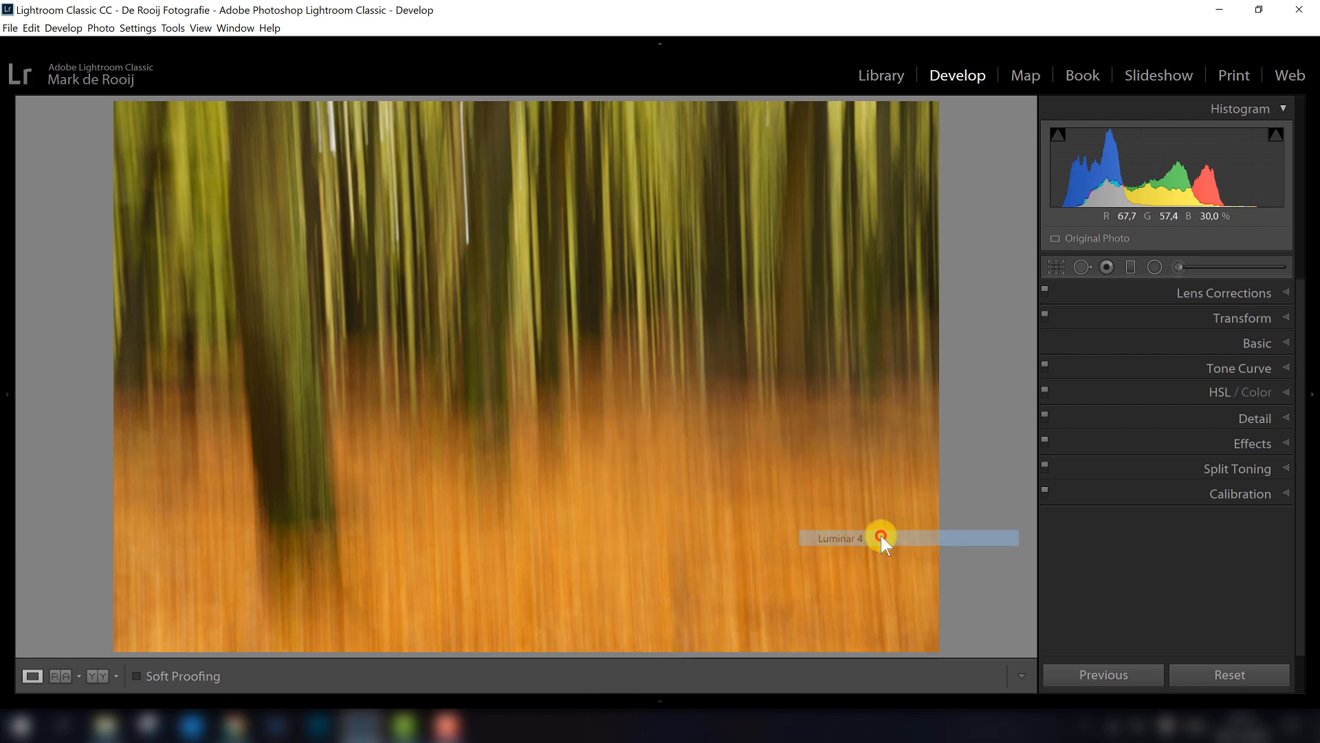
{"action": "left_click", "coordinate": [750, 385]}
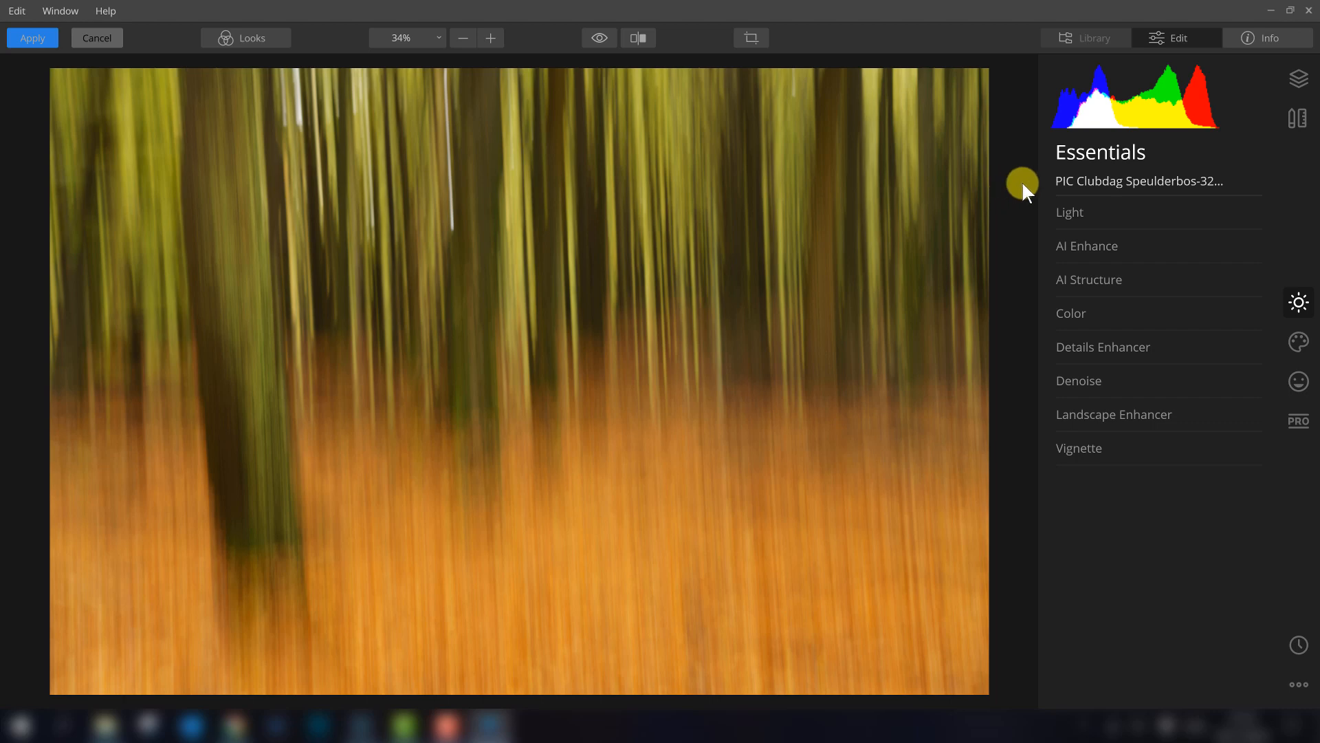
In the Light adjustments, set Highlights to -47 and Blacks to -23.
{"action": "left_click", "coordinate": [1084, 209]}
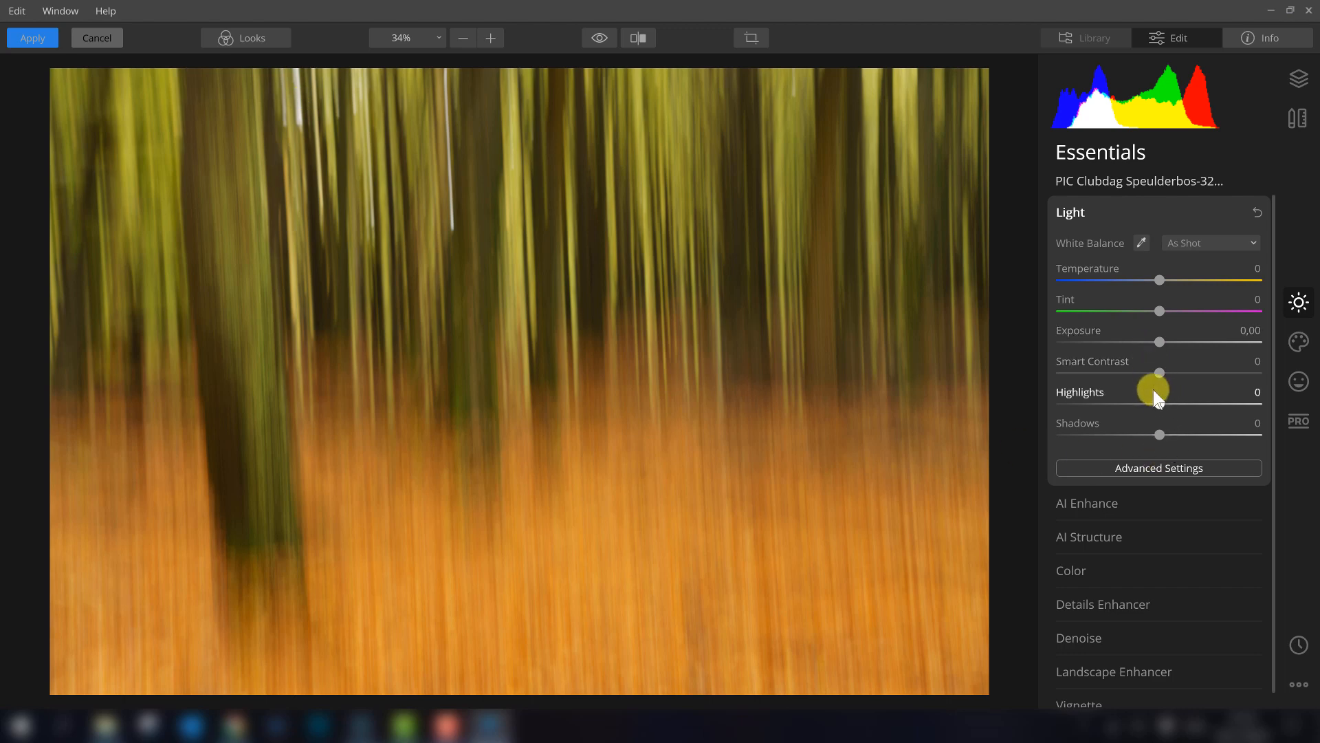
{"action": "left_click_drag", "start_coordinate": [1160, 404], "coordinate": [1116, 407]}
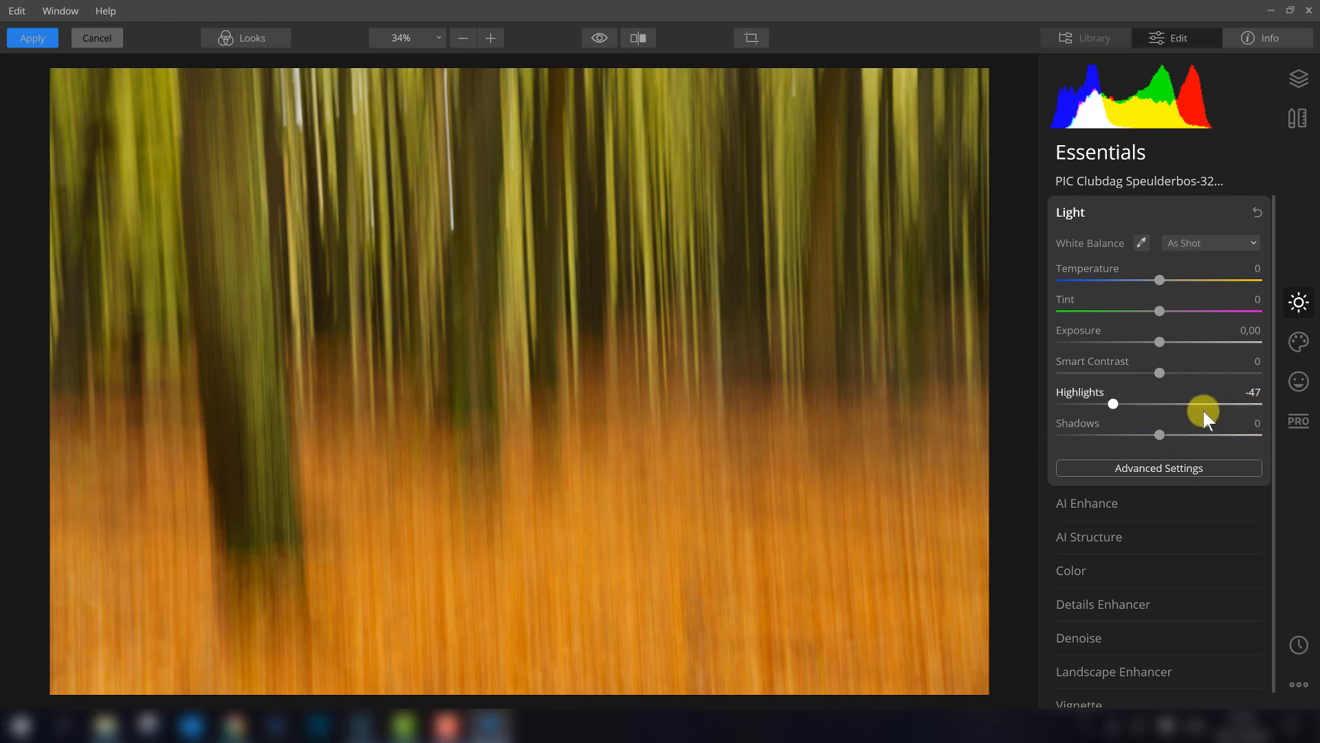
{"action": "left_click", "coordinate": [1187, 468]}
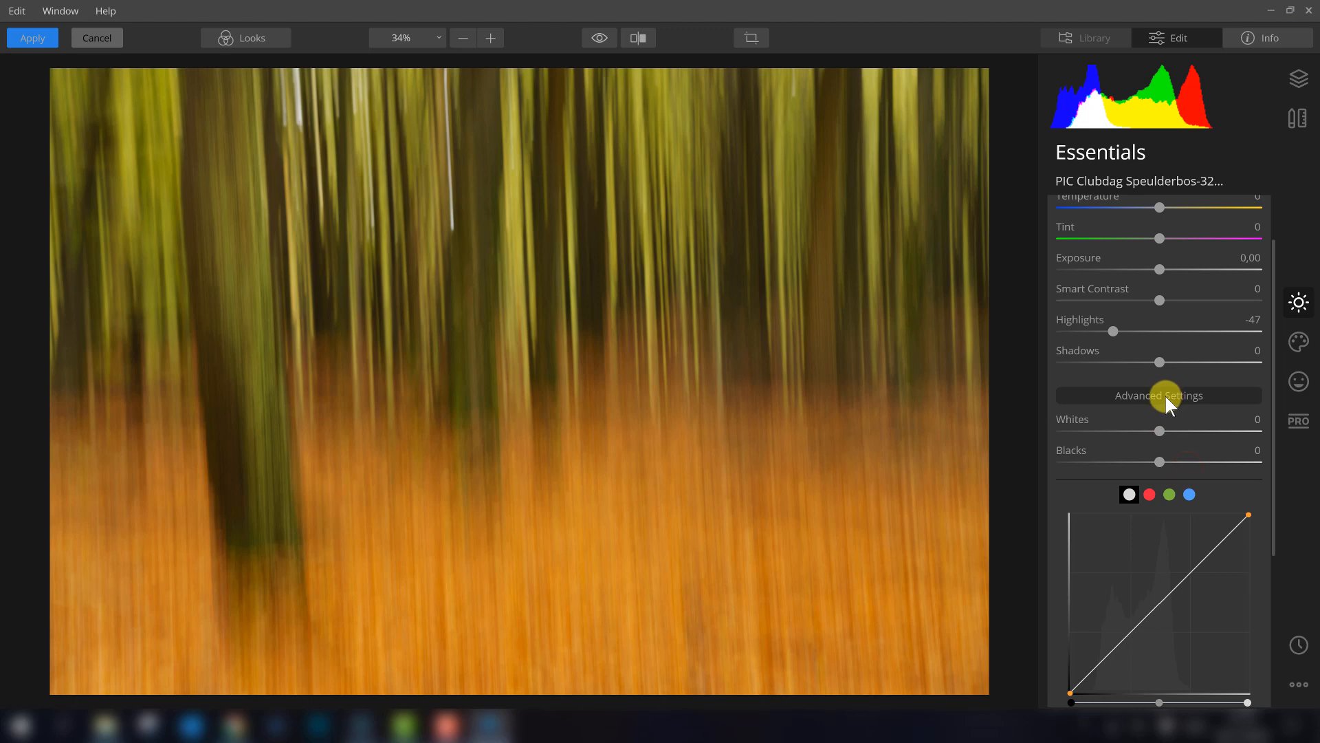
{"action": "left_click_drag", "start_coordinate": [1148, 465], "coordinate": [1138, 469]}
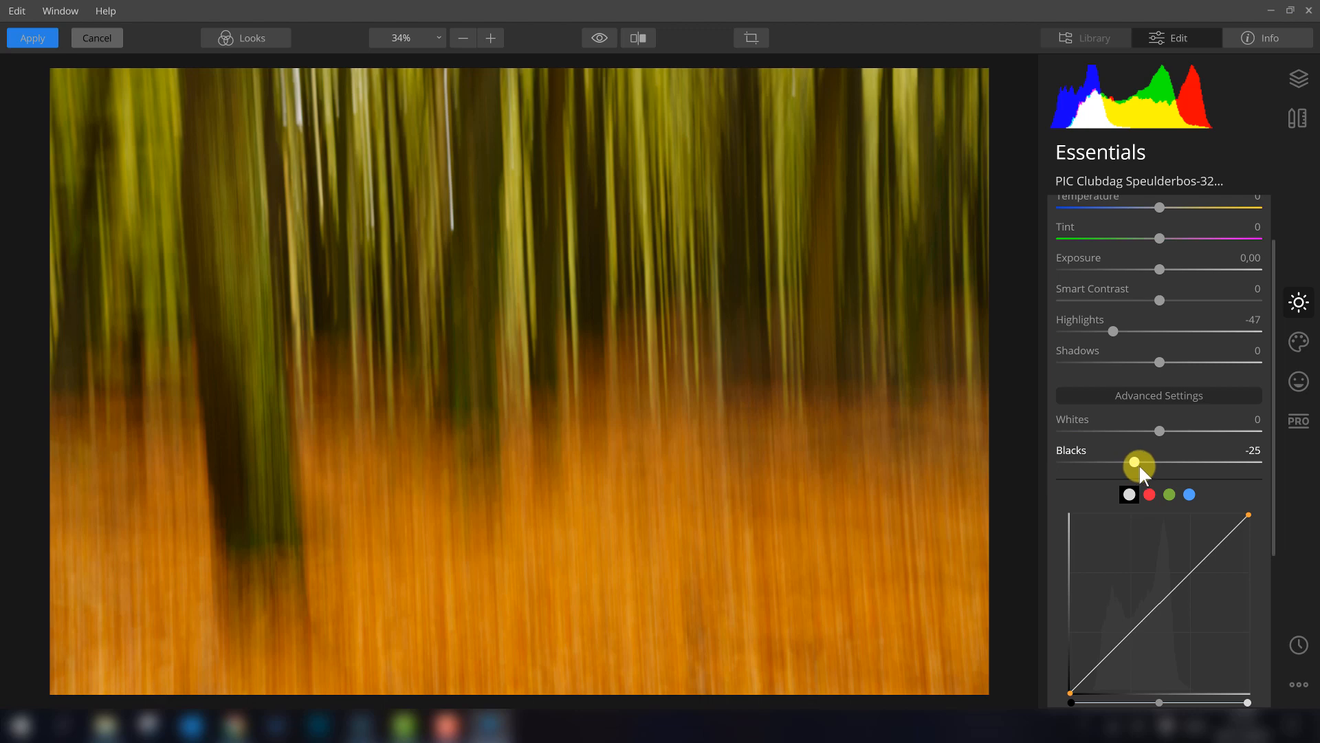
{"action": "left_click_drag", "start_coordinate": [1139, 468], "coordinate": [1141, 468]}
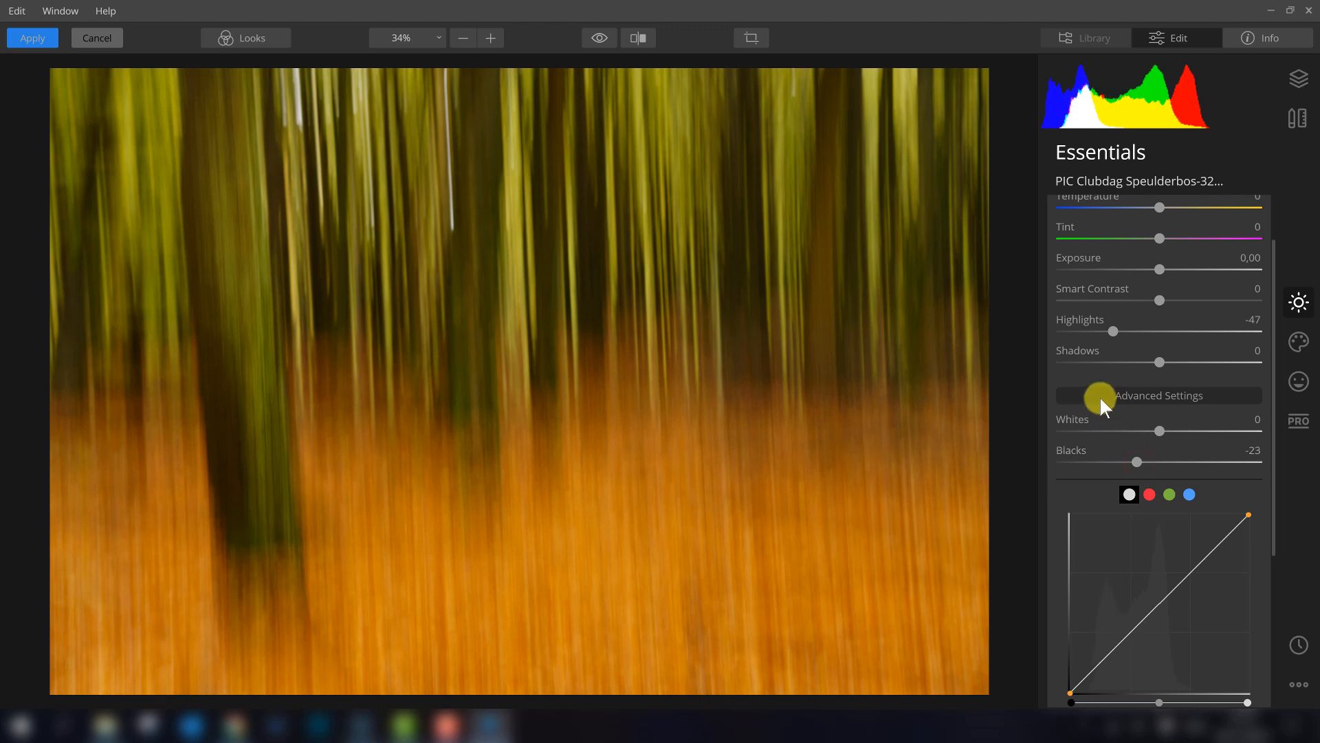
Try an AI Structure amount of 65 on the photo and reset it.
{"action": "scroll", "coordinate": [1083, 419], "scroll_direction": "down", "scroll_amount": 2}
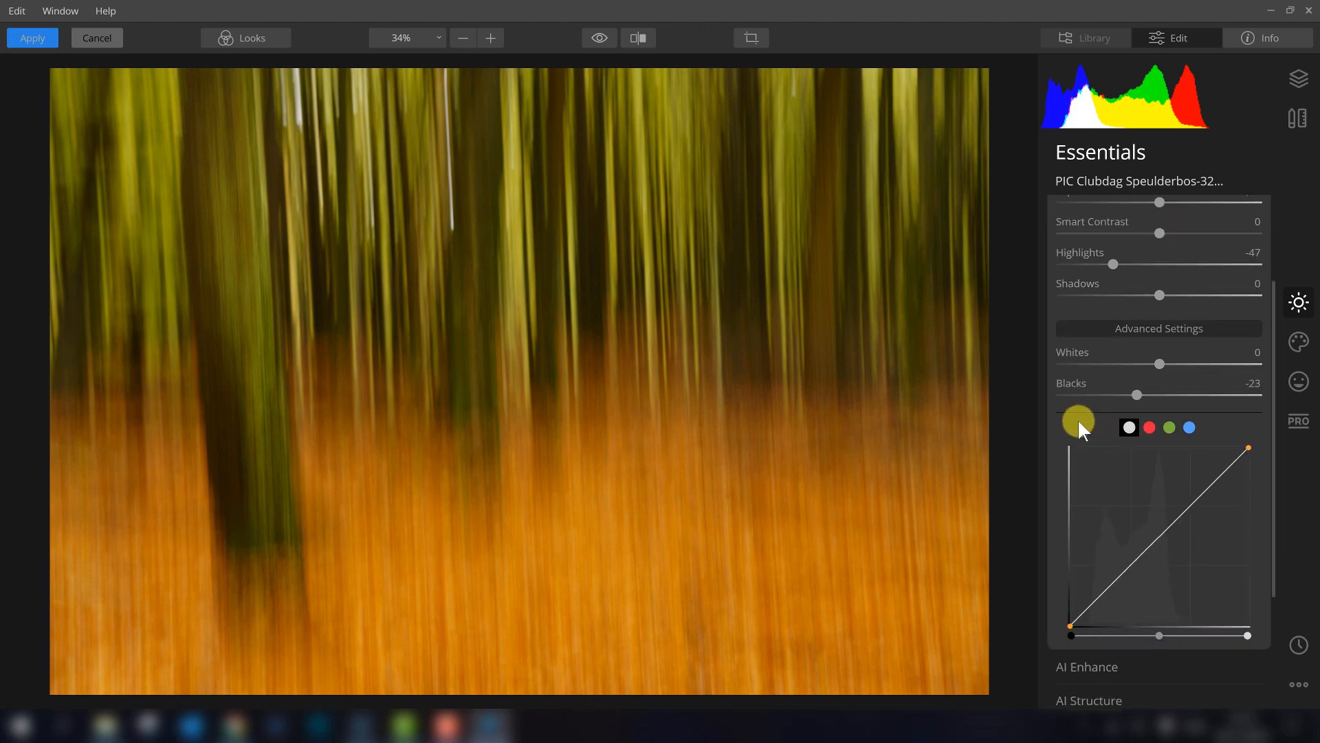
{"action": "scroll", "coordinate": [1078, 420], "scroll_direction": "up", "scroll_amount": 2}
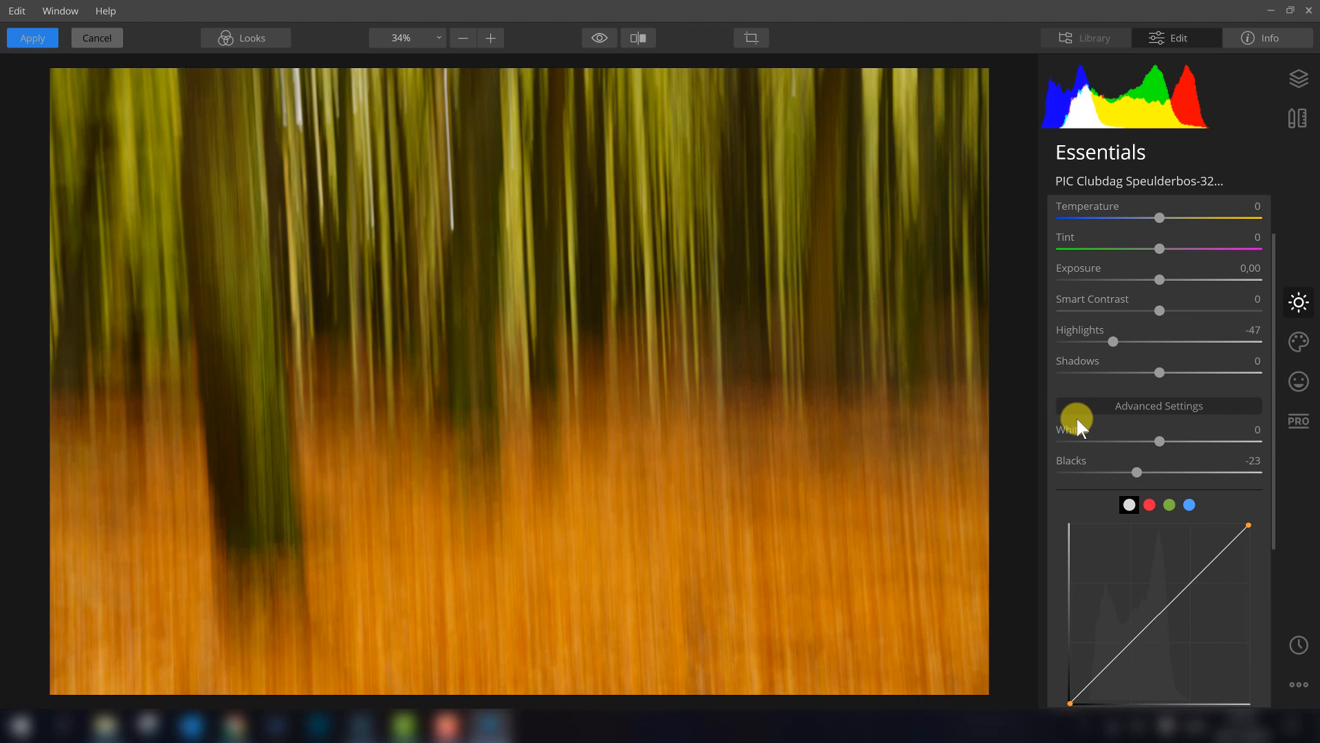
{"action": "scroll", "coordinate": [1078, 421], "scroll_direction": "down", "scroll_amount": 6}
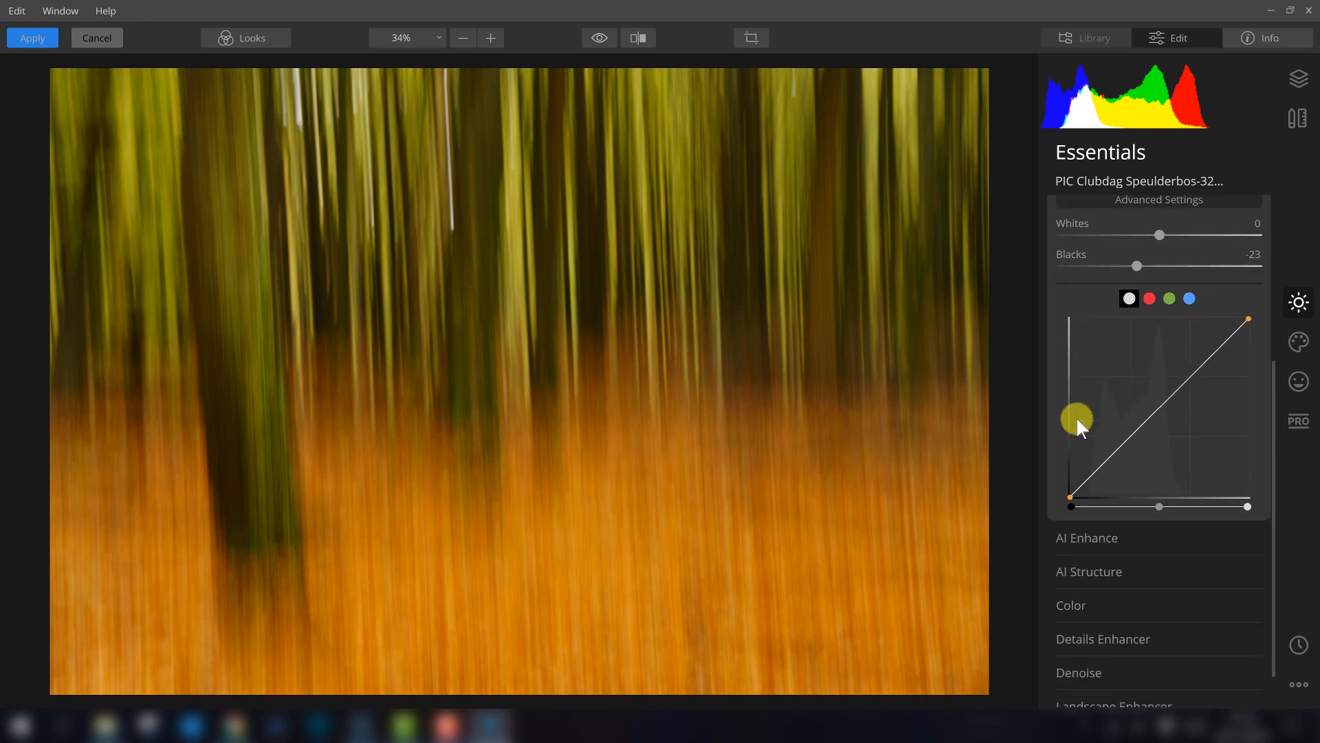
{"action": "scroll", "coordinate": [1075, 415], "scroll_direction": "down", "scroll_amount": 1}
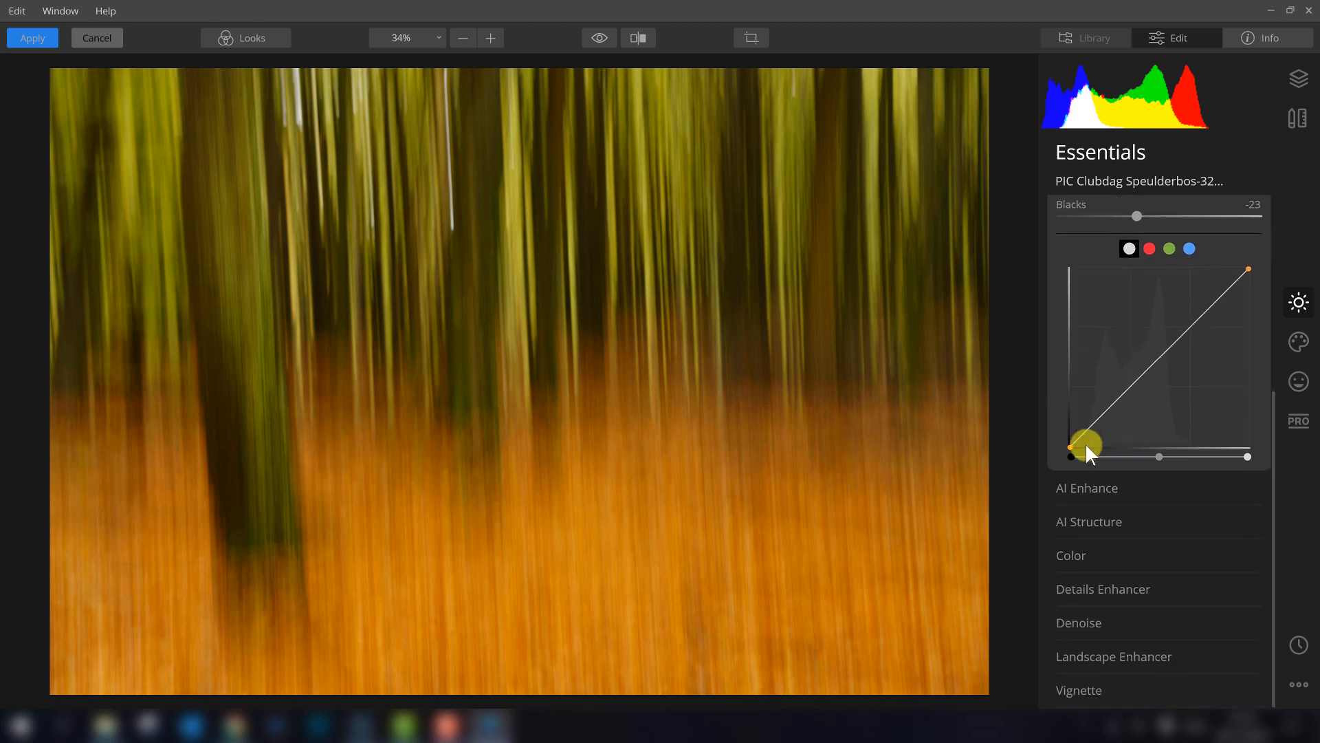
{"action": "left_click", "coordinate": [1097, 523]}
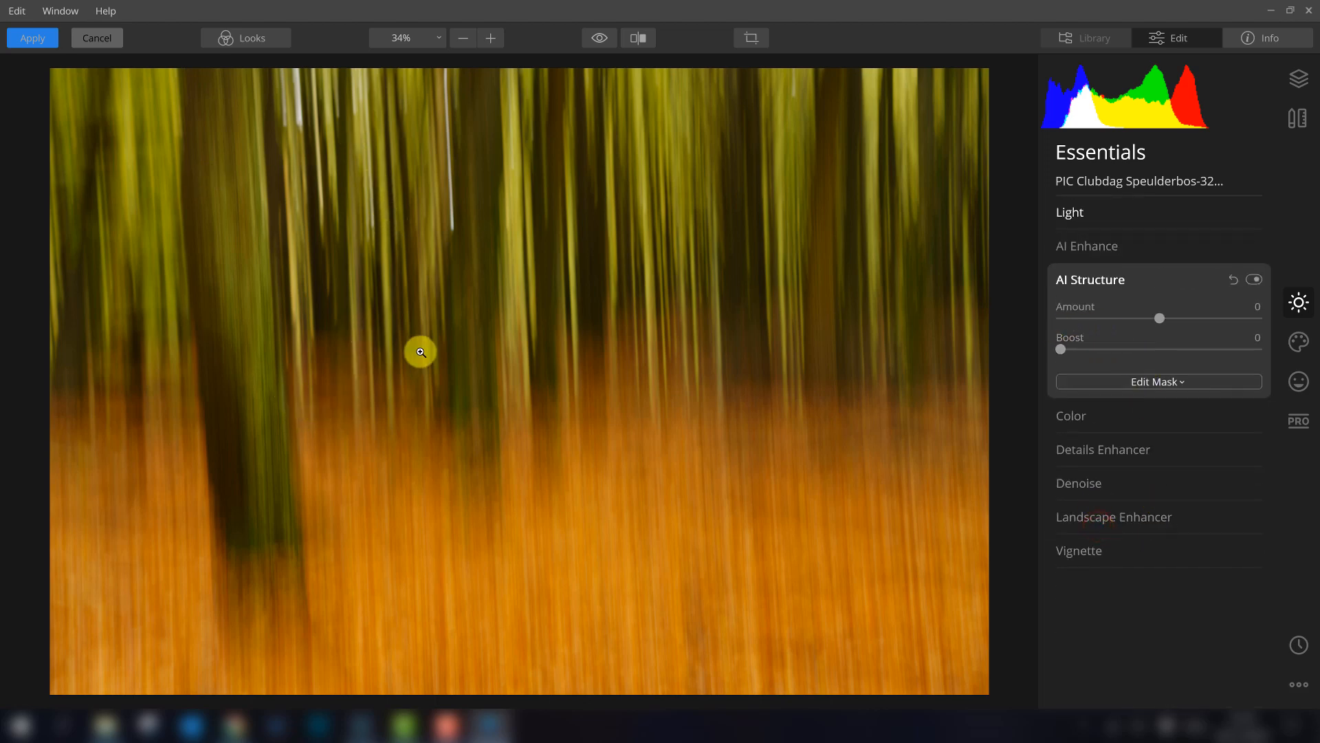
{"action": "left_click_drag", "start_coordinate": [1160, 319], "coordinate": [1224, 320]}
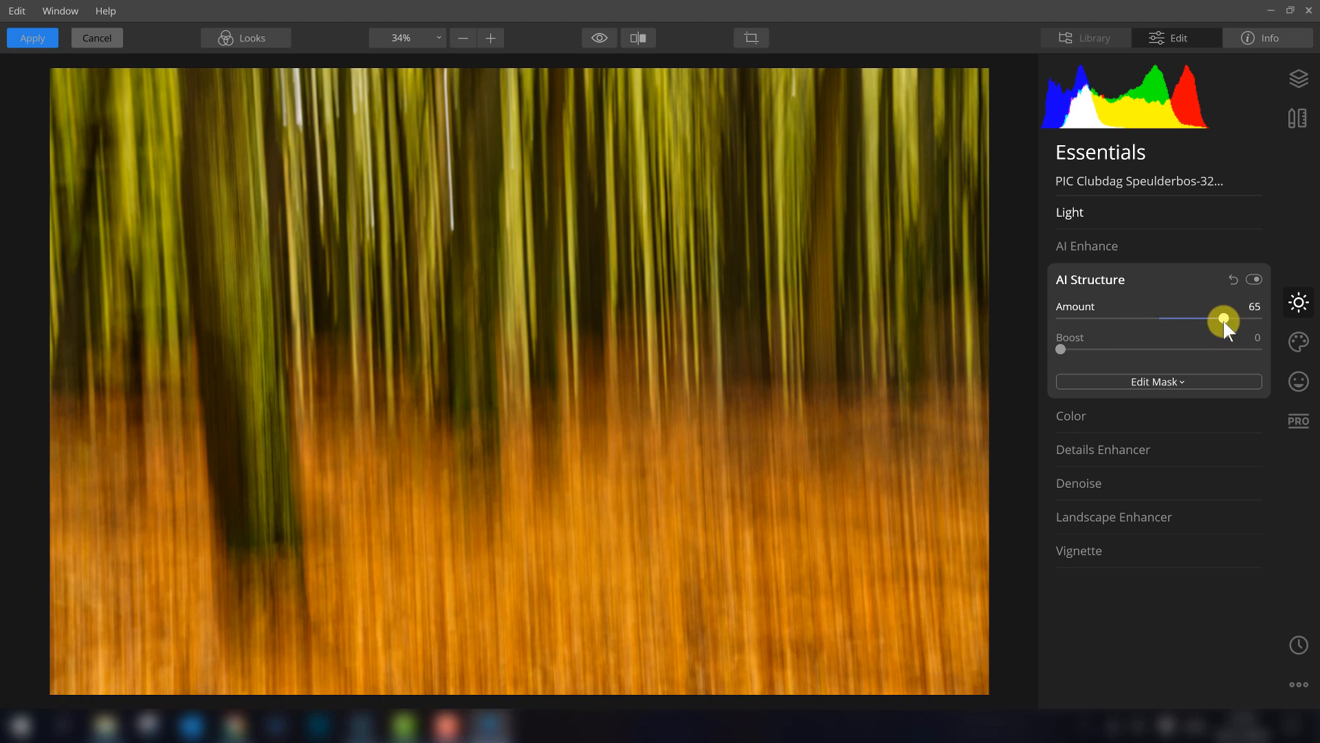
{"action": "double_click", "coordinate": [1203, 317]}
{"action": "left_click", "coordinate": [1149, 281]}
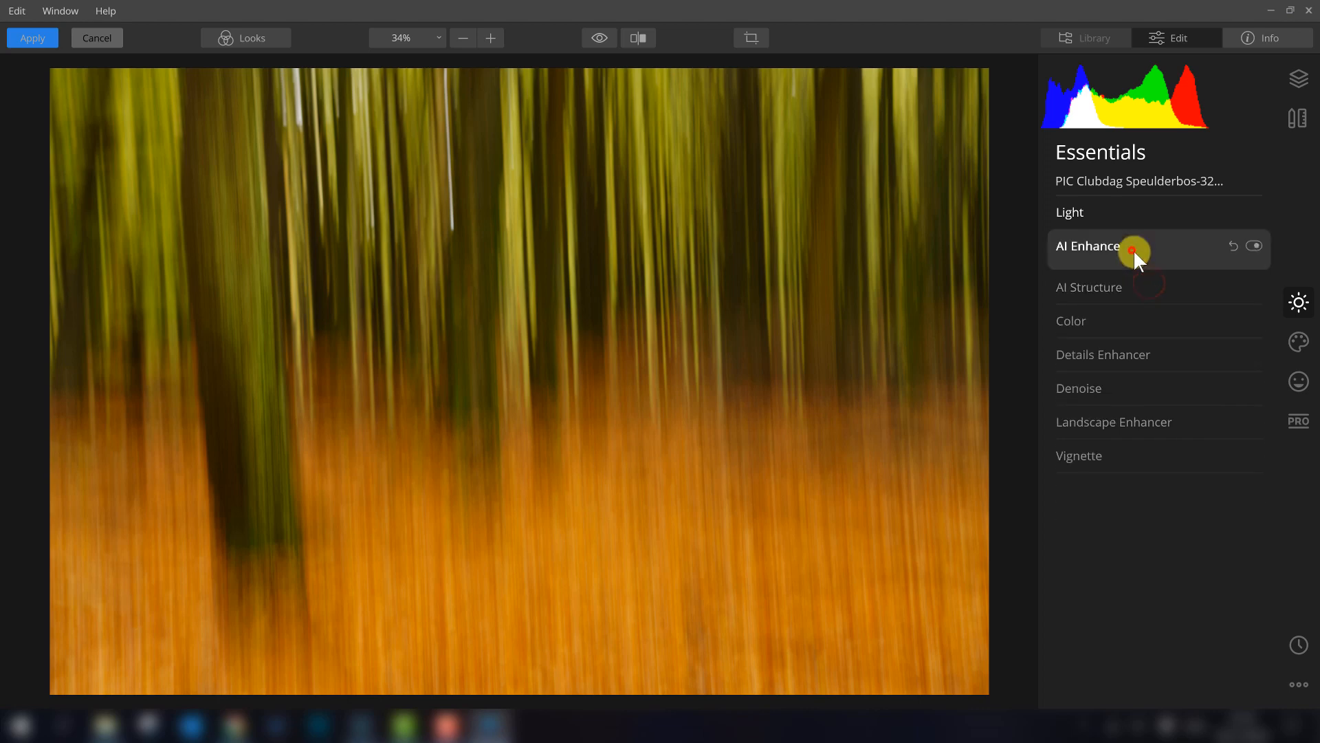
Set the AI Accent in AI Enhance to 7 and collapse the filter.
{"action": "left_click", "coordinate": [1132, 249]}
{"action": "mouse_move", "coordinate": [1061, 286]}
{"action": "left_mouse_down"}
{"action": "mouse_move", "coordinate": [1174, 283]}
{"action": "mouse_move", "coordinate": [1079, 283]}
{"action": "left_mouse_up"}
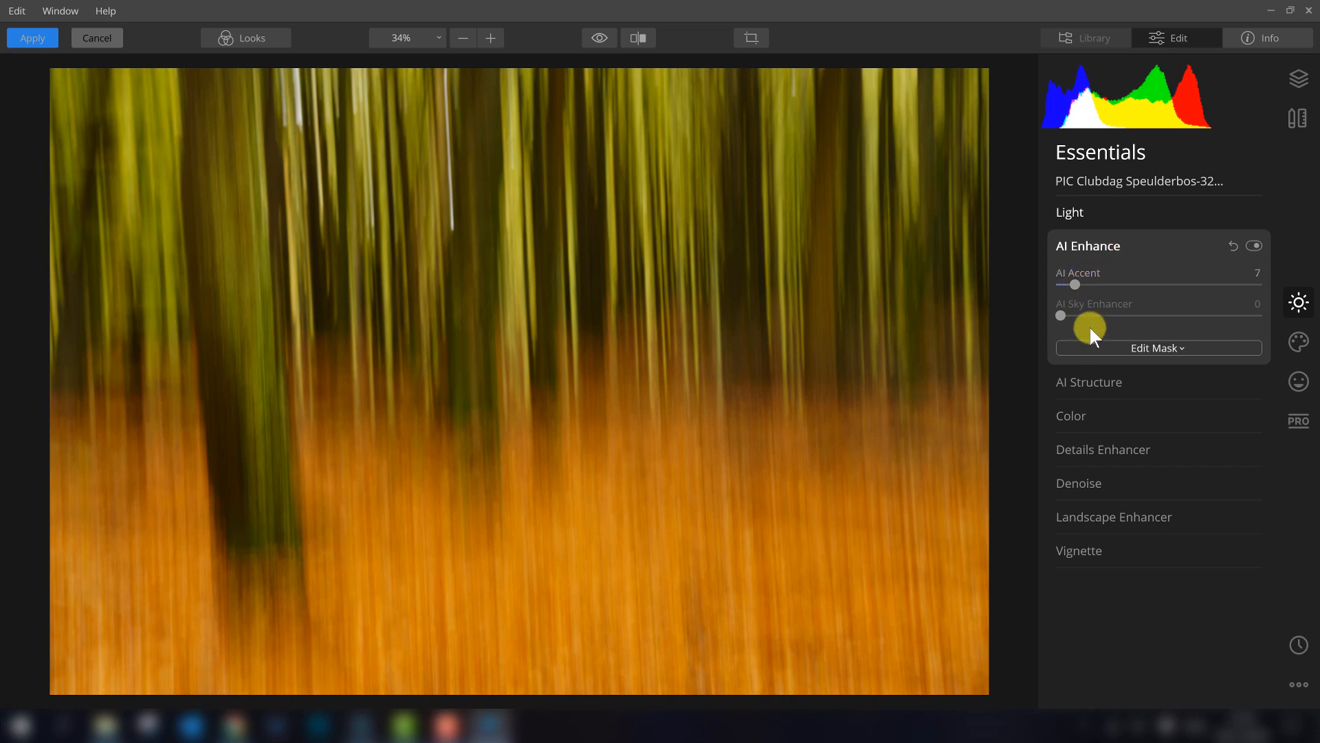
{"action": "left_click", "coordinate": [1102, 246]}
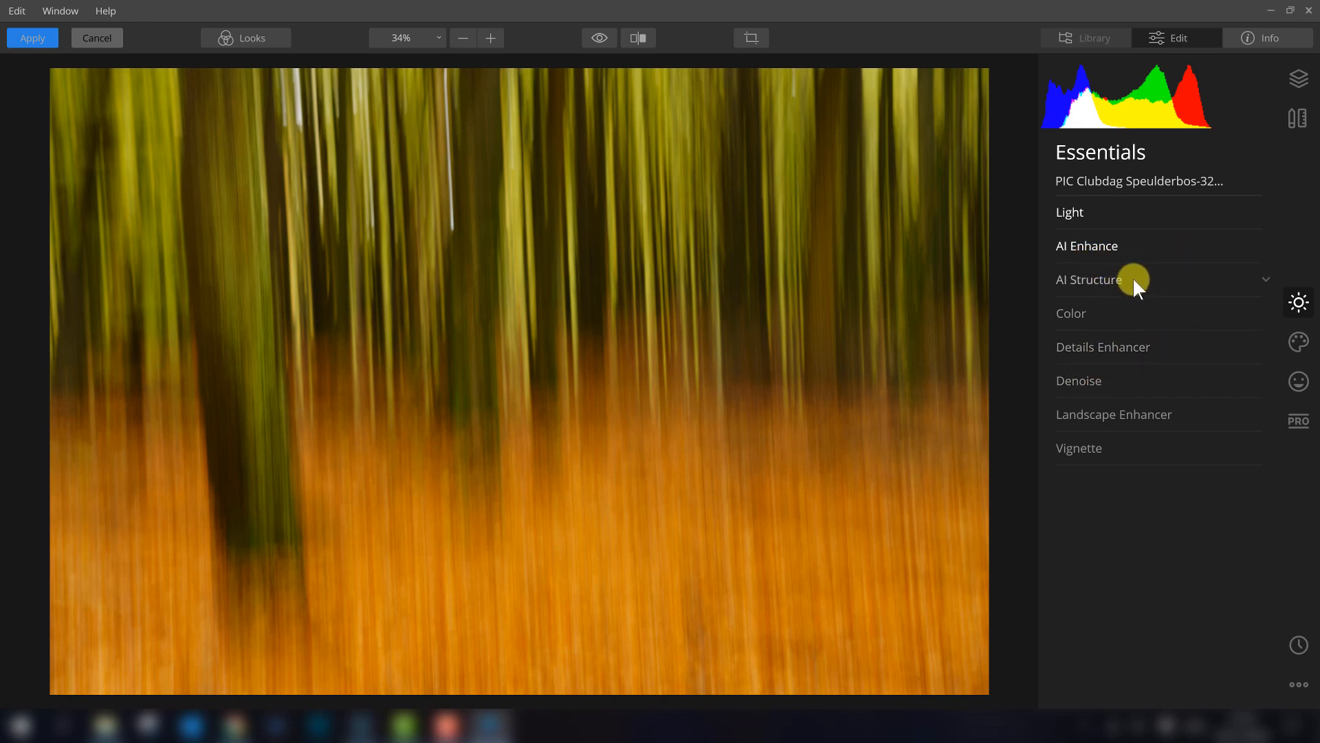
In the Color filter, set Saturation to -7 and Vibrance to 3.
{"action": "left_click", "coordinate": [1094, 319]}
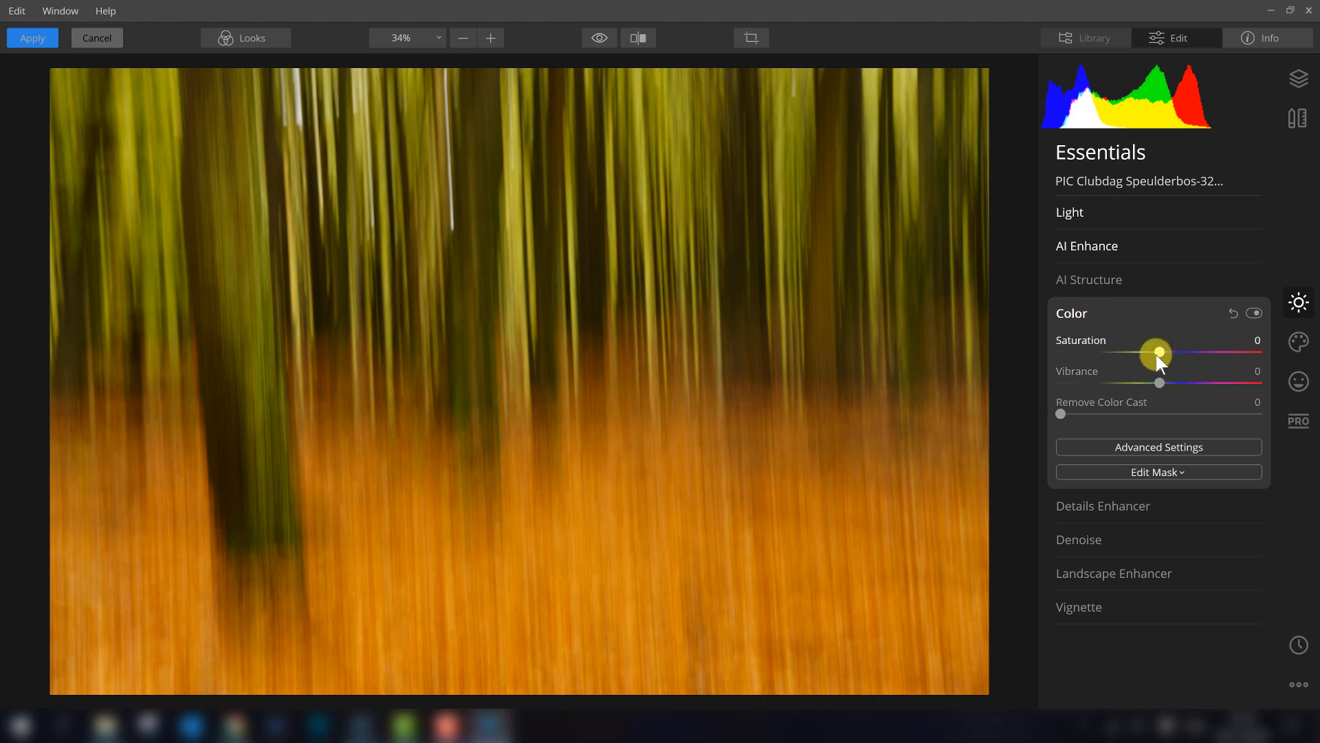
{"action": "mouse_move", "coordinate": [1159, 352]}
{"action": "left_mouse_down"}
{"action": "mouse_move", "coordinate": [1197, 346]}
{"action": "mouse_move", "coordinate": [1120, 350]}
{"action": "mouse_move", "coordinate": [1153, 352]}
{"action": "left_mouse_up"}
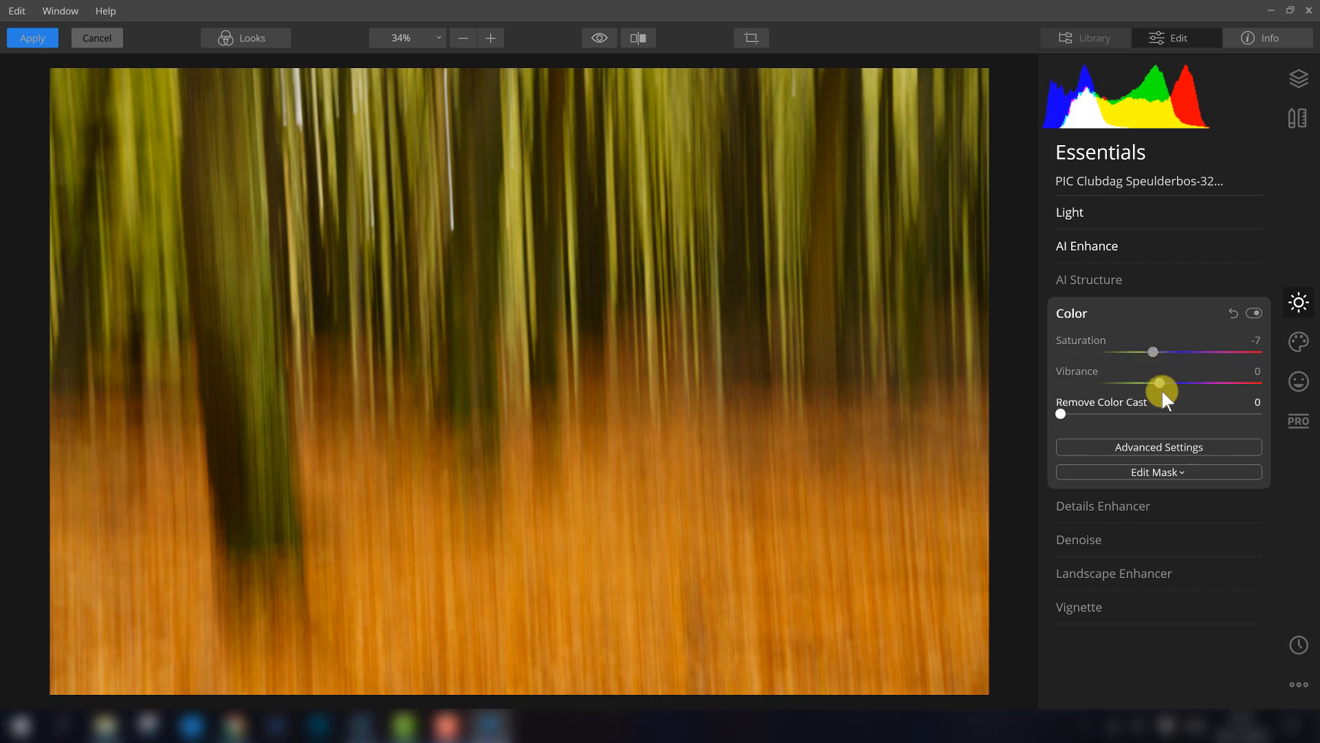
{"action": "mouse_move", "coordinate": [1162, 389]}
{"action": "left_mouse_down"}
{"action": "mouse_move", "coordinate": [1146, 385]}
{"action": "mouse_move", "coordinate": [1163, 389]}
{"action": "left_mouse_up"}
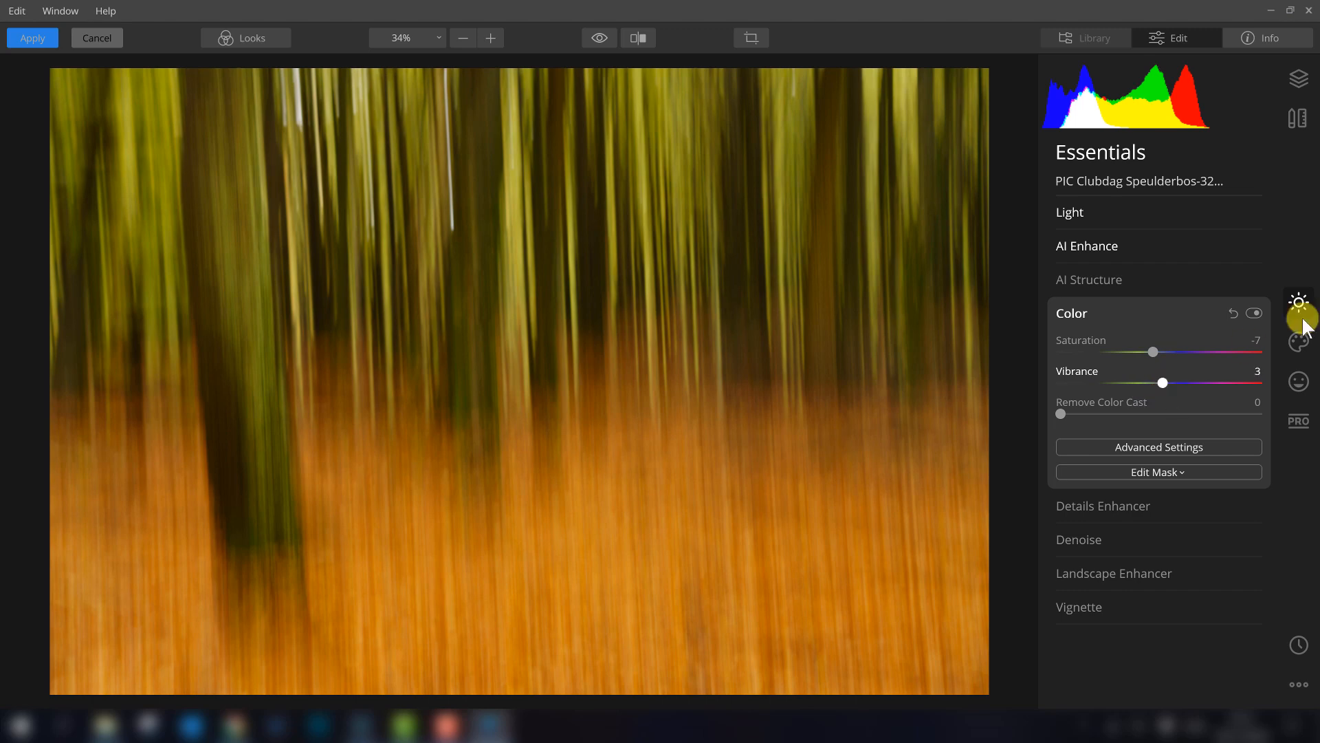
Compare the photo with and without the Color adjustments.
{"action": "left_click", "coordinate": [1255, 313]}
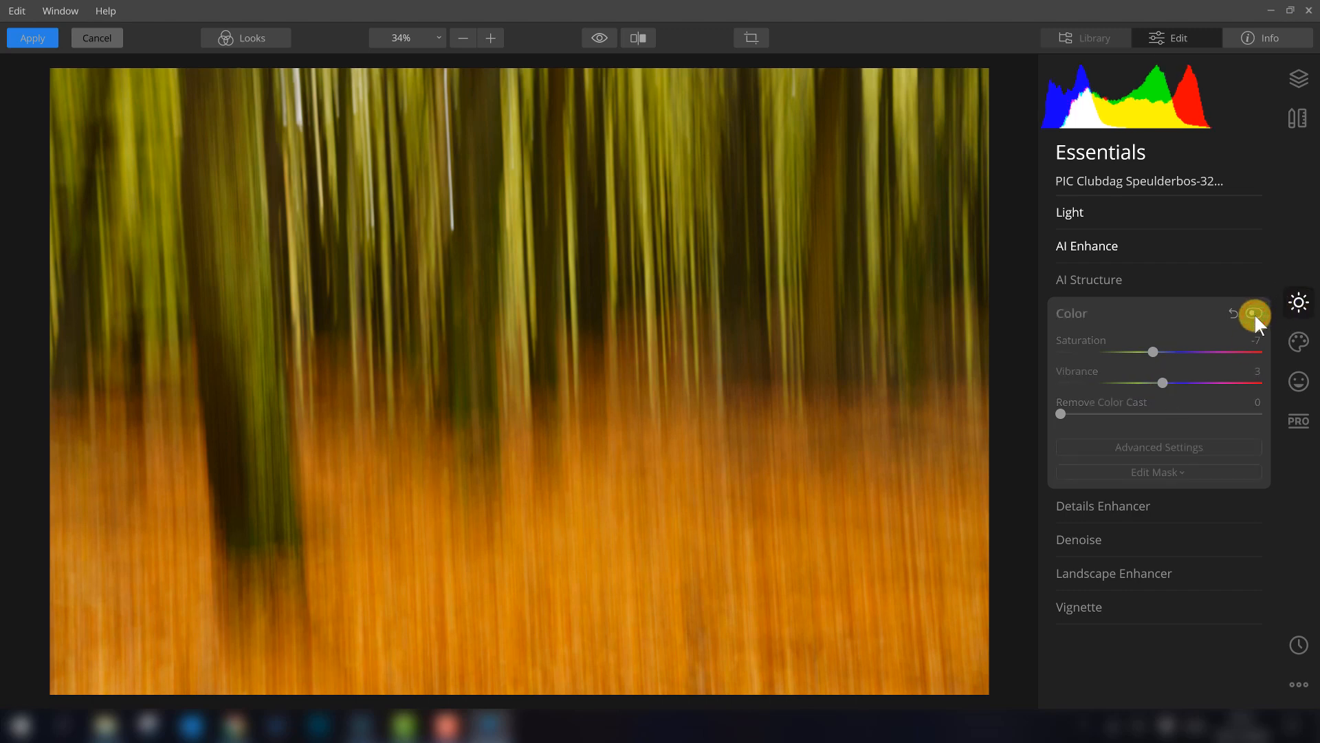
{"action": "left_click", "coordinate": [1252, 313]}
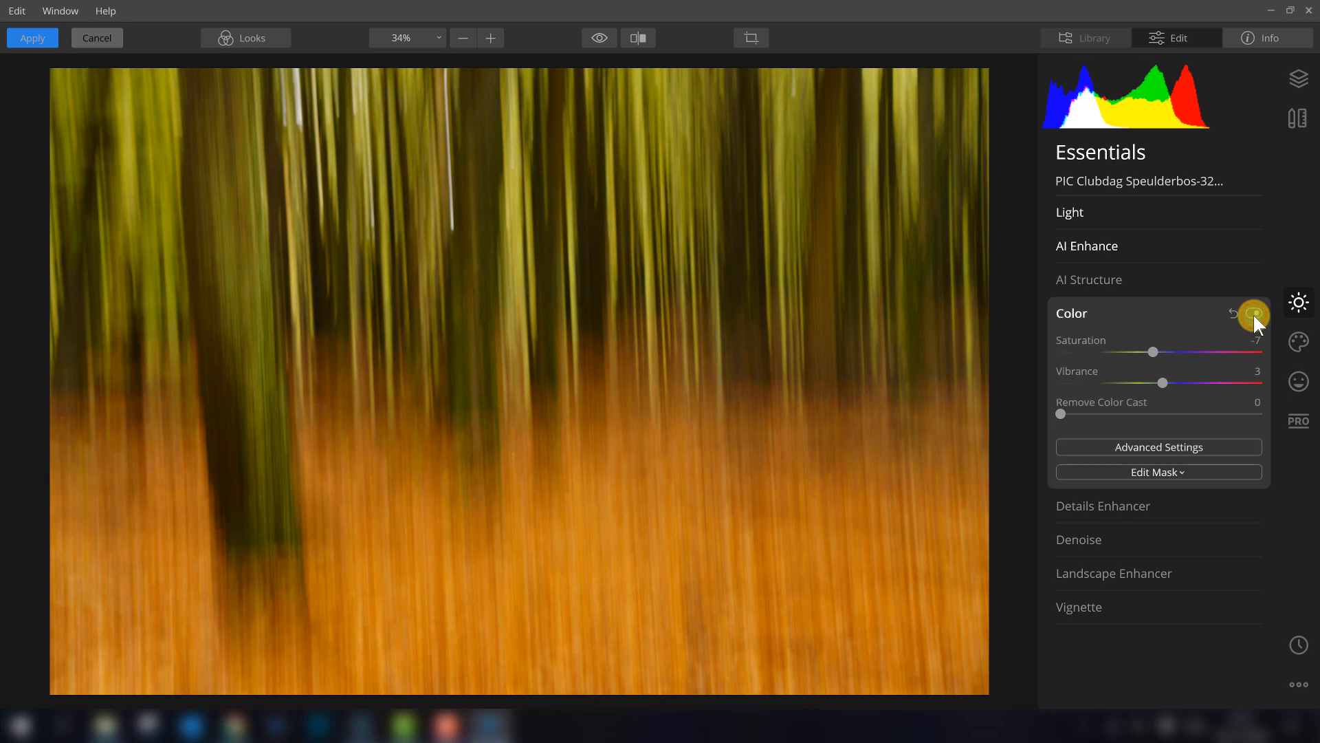
{"action": "left_click", "coordinate": [1253, 313]}
{"action": "left_click", "coordinate": [1253, 313]}
{"action": "left_click", "coordinate": [1253, 313]}
{"action": "left_click", "coordinate": [1253, 313]}
Review the Color filter's advanced settings and Remove Color Cast control, and collapse the filter.
{"action": "left_click", "coordinate": [1118, 450]}
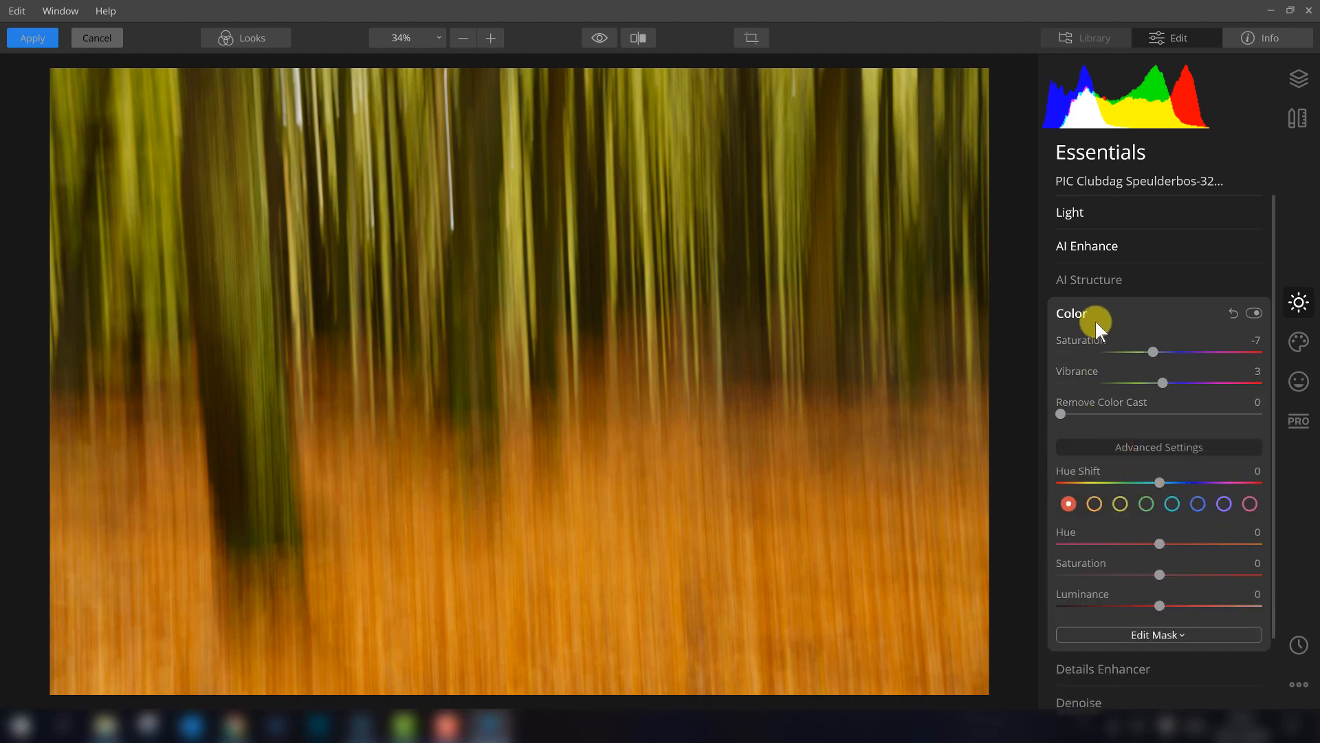
{"action": "left_click_drag", "start_coordinate": [1062, 414], "coordinate": [1016, 409]}
{"action": "left_click", "coordinate": [1116, 311]}
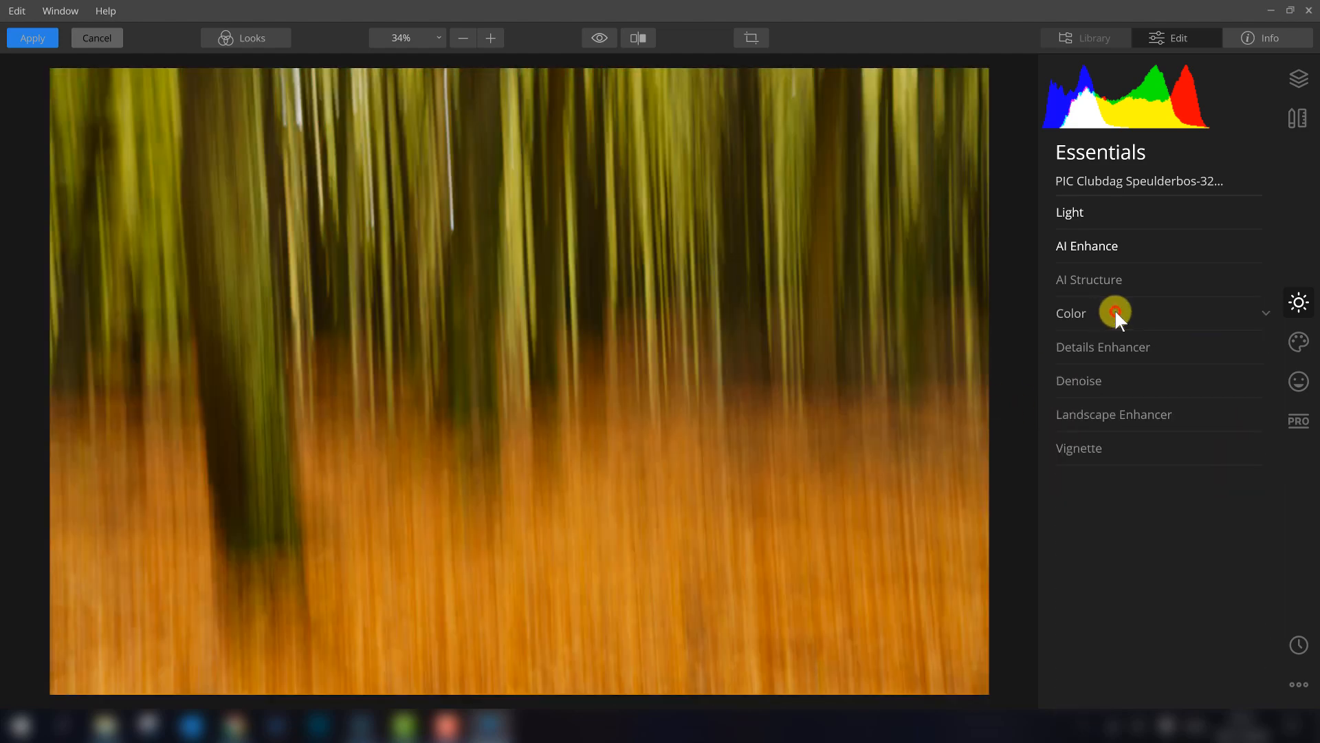
Look over the Details Enhancer and Denoise filters and inspect the blurred tree trunks at 100% zoom.
{"action": "left_click", "coordinate": [1124, 345]}
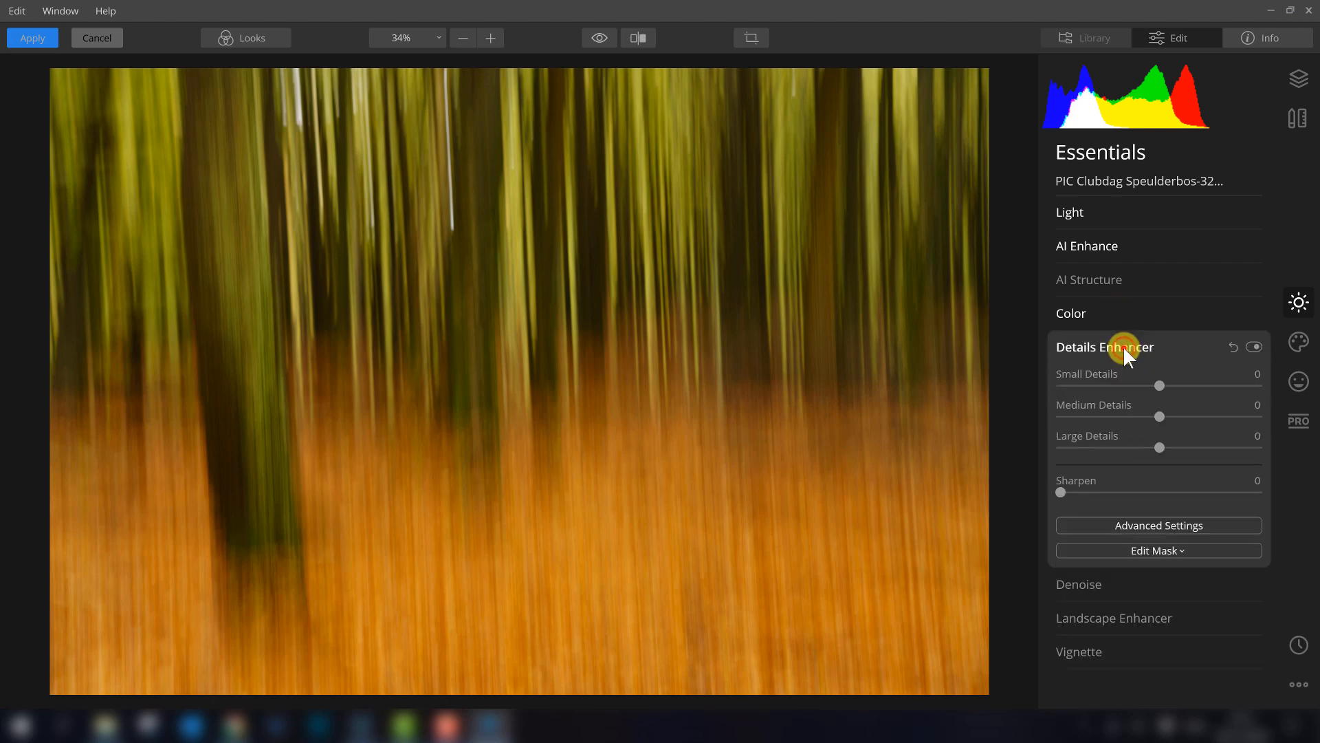
{"action": "left_click", "coordinate": [1116, 346]}
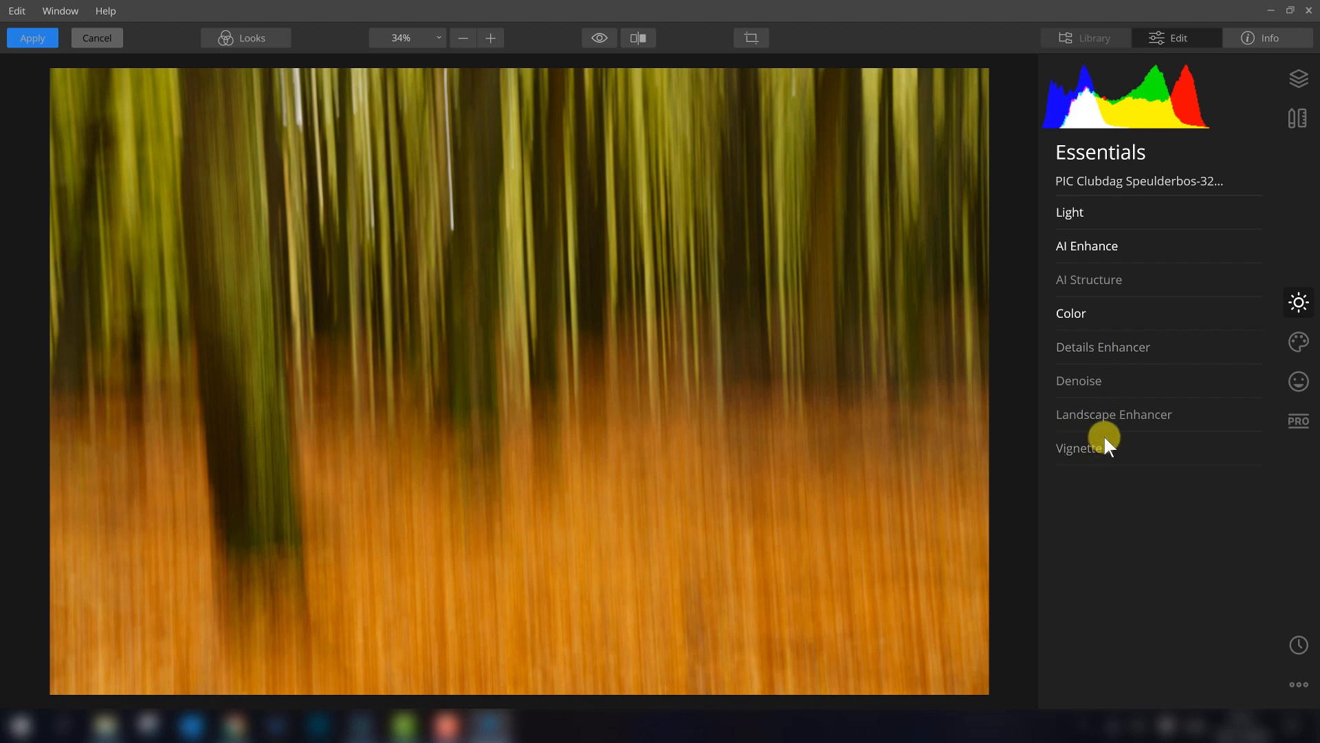
{"action": "left_click", "coordinate": [1119, 383]}
{"action": "left_click", "coordinate": [1120, 382]}
{"action": "left_click", "coordinate": [505, 344]}
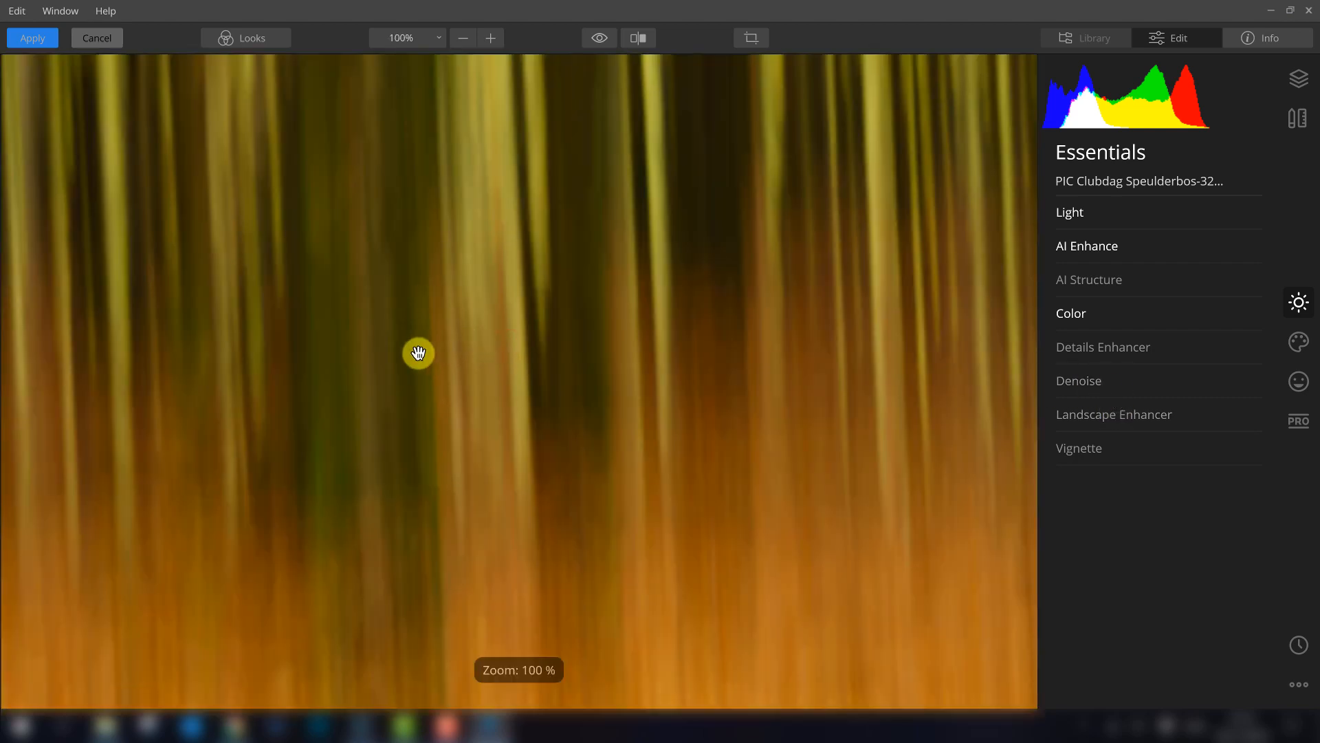
{"action": "left_click_drag", "start_coordinate": [419, 353], "coordinate": [569, 394]}
{"action": "left_click", "coordinate": [570, 394]}
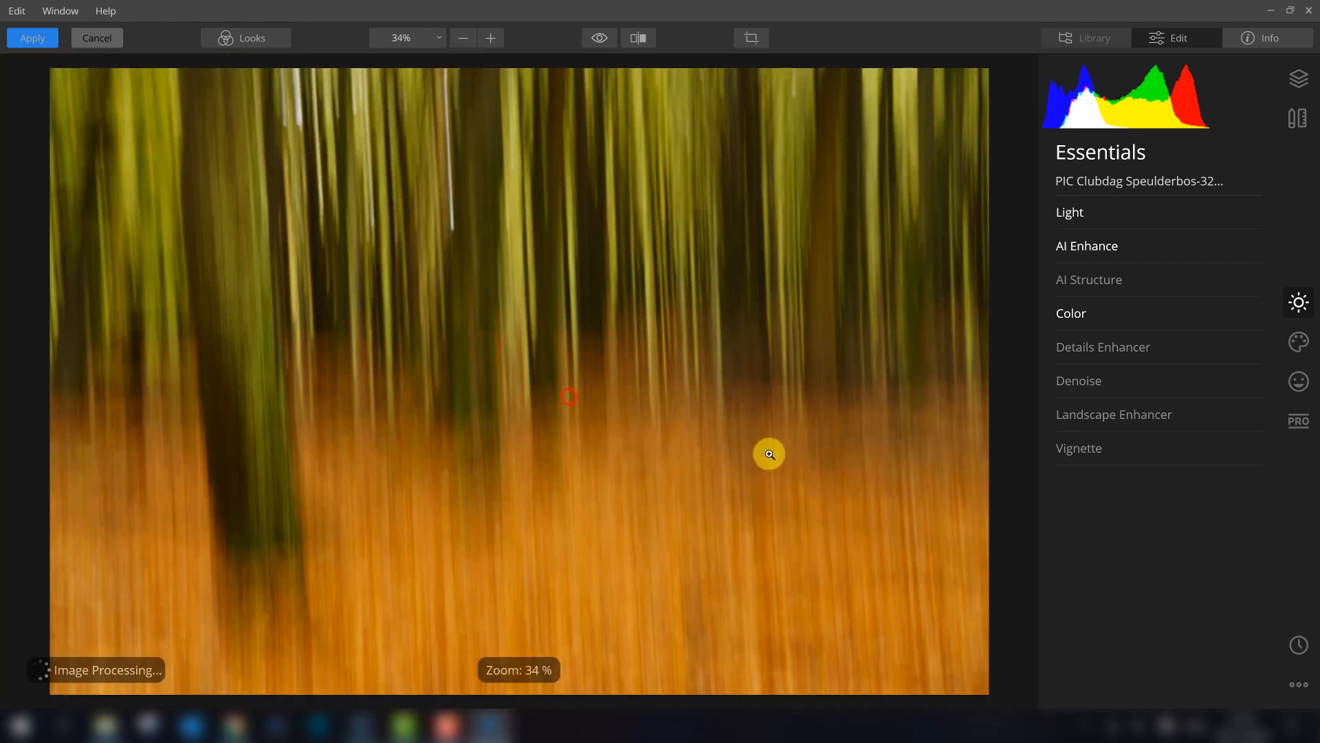
In Landscape Enhancer, set Dehaze to 22 and try Golden Hour, leaving it at 0.
{"action": "left_click", "coordinate": [1108, 414]}
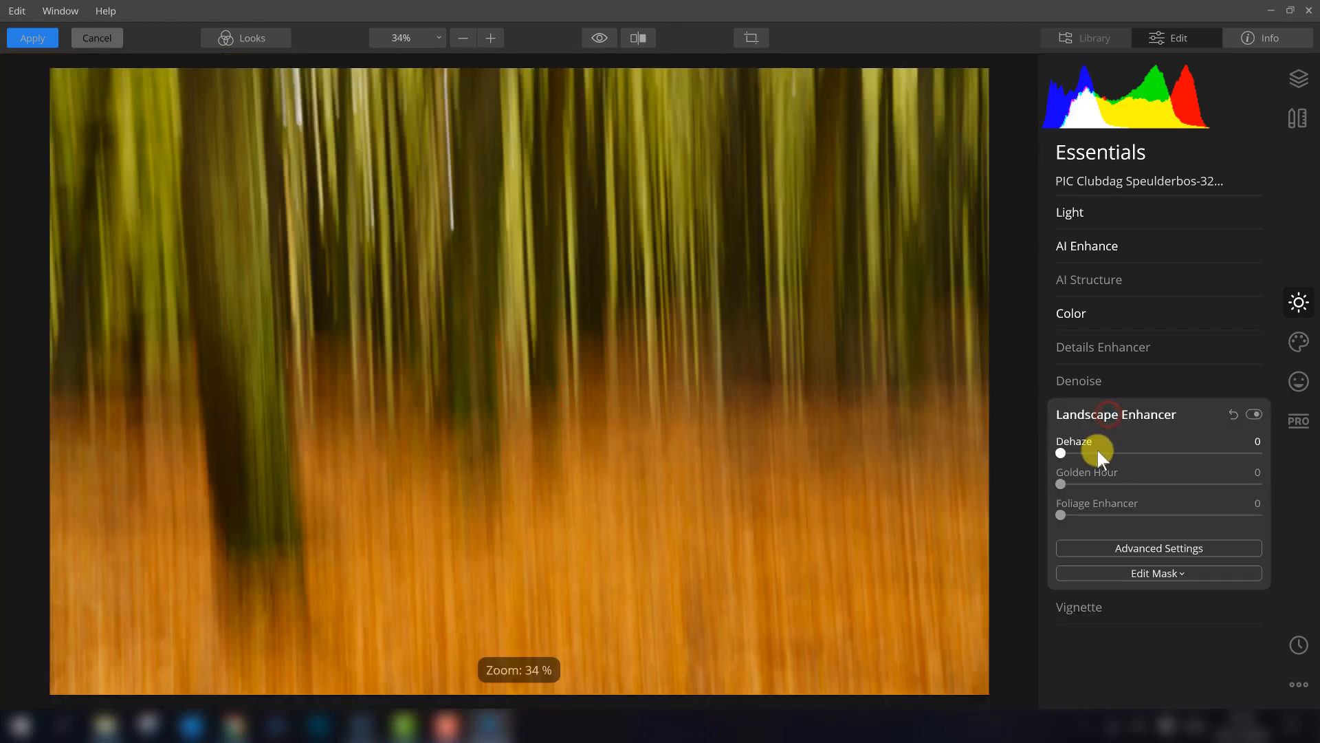
{"action": "left_click_drag", "start_coordinate": [1063, 455], "coordinate": [1107, 447]}
{"action": "left_click_drag", "start_coordinate": [1061, 485], "coordinate": [1033, 485]}
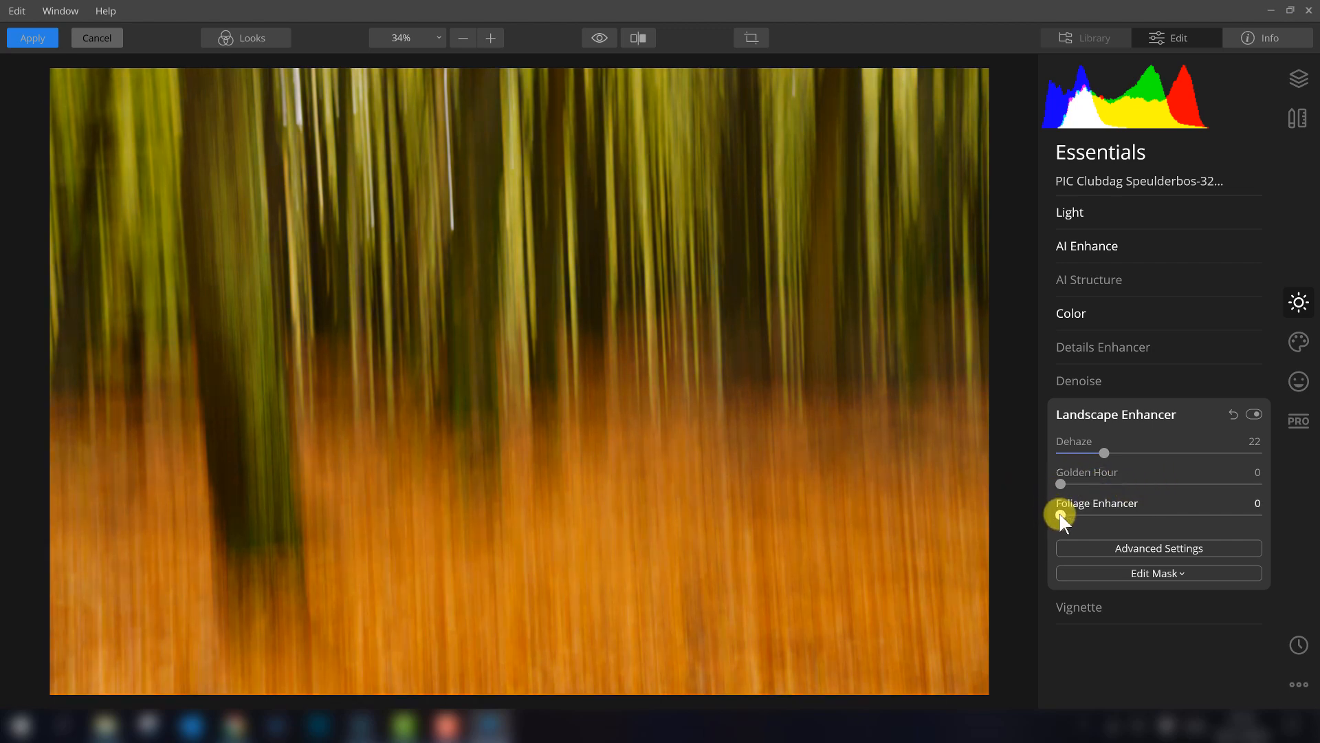
Try a Foliage Enhancer amount of 43 and compare the photo with and without Landscape Enhancer.
{"action": "left_click_drag", "start_coordinate": [1062, 515], "coordinate": [1131, 524]}
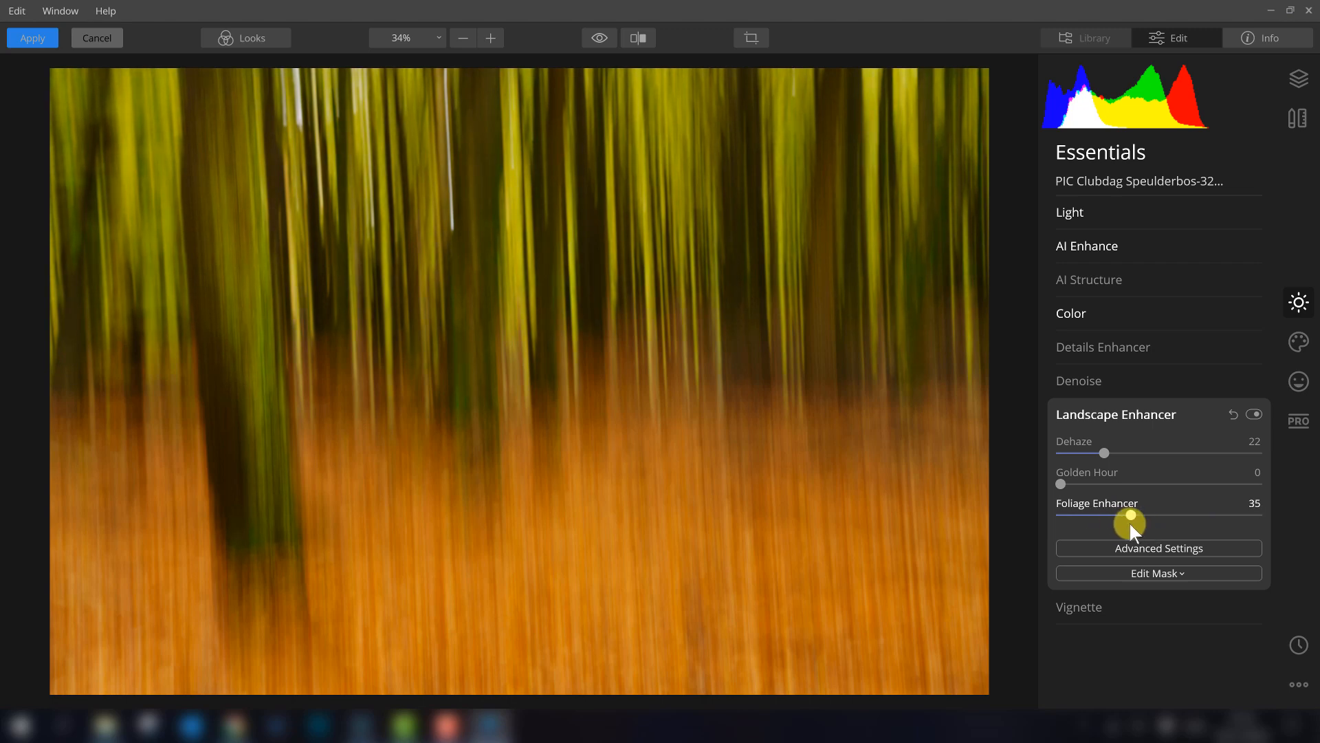
{"action": "mouse_move", "coordinate": [1128, 522]}
{"action": "left_mouse_down"}
{"action": "mouse_move", "coordinate": [1051, 521]}
{"action": "mouse_move", "coordinate": [1136, 521]}
{"action": "left_mouse_up"}
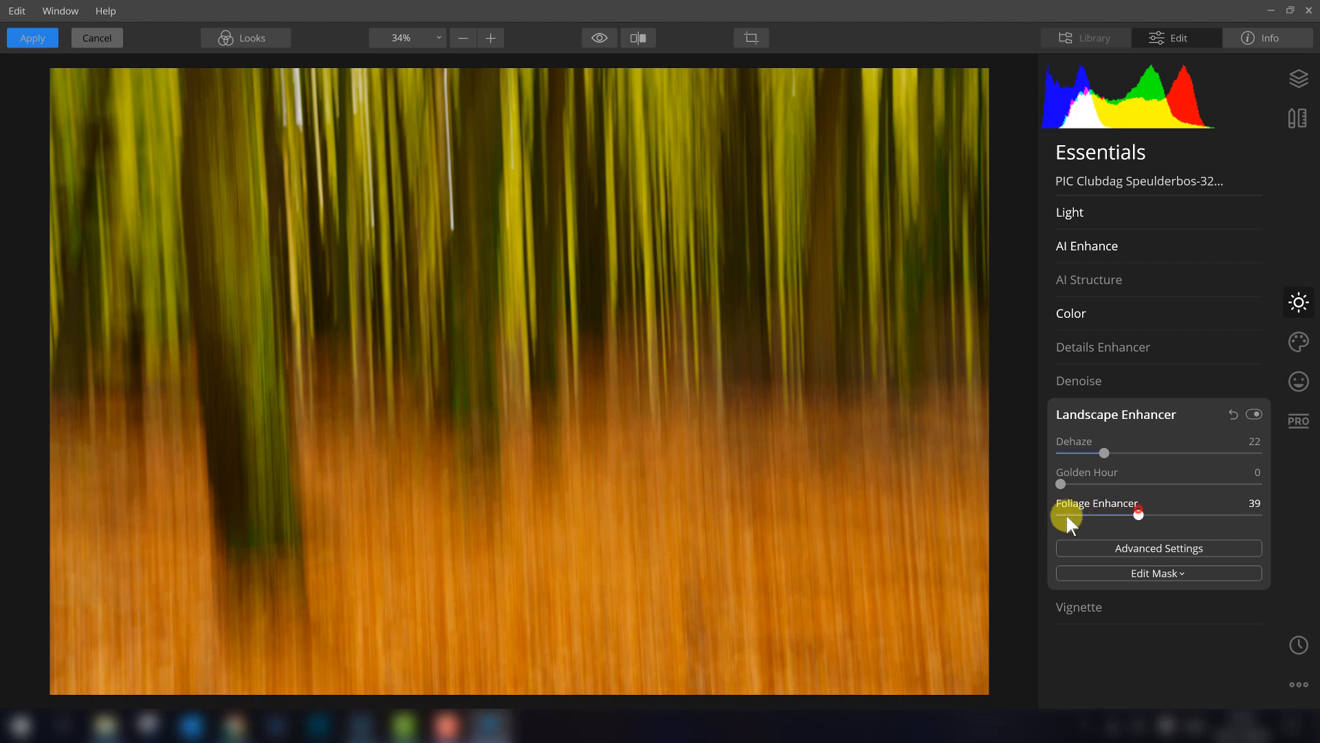
{"action": "left_click_drag", "start_coordinate": [1066, 513], "coordinate": [1145, 515]}
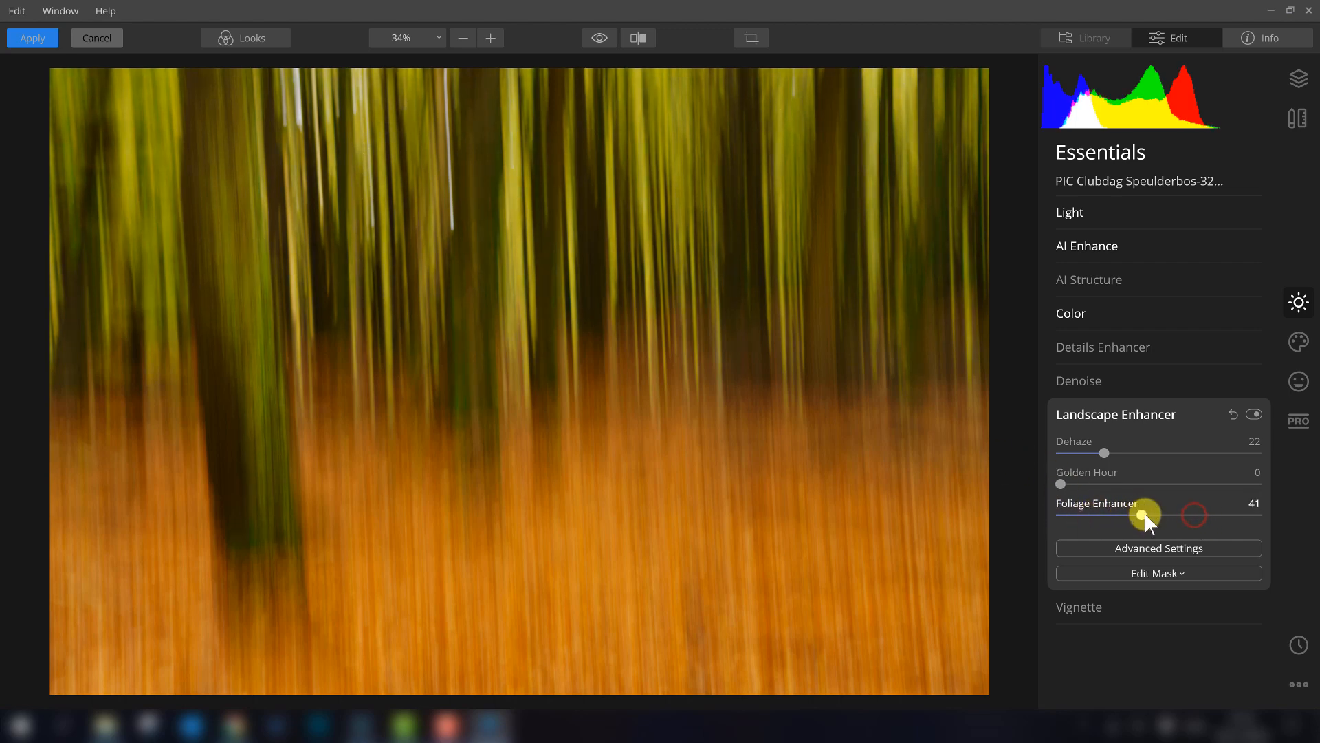
{"action": "left_click", "coordinate": [1253, 413]}
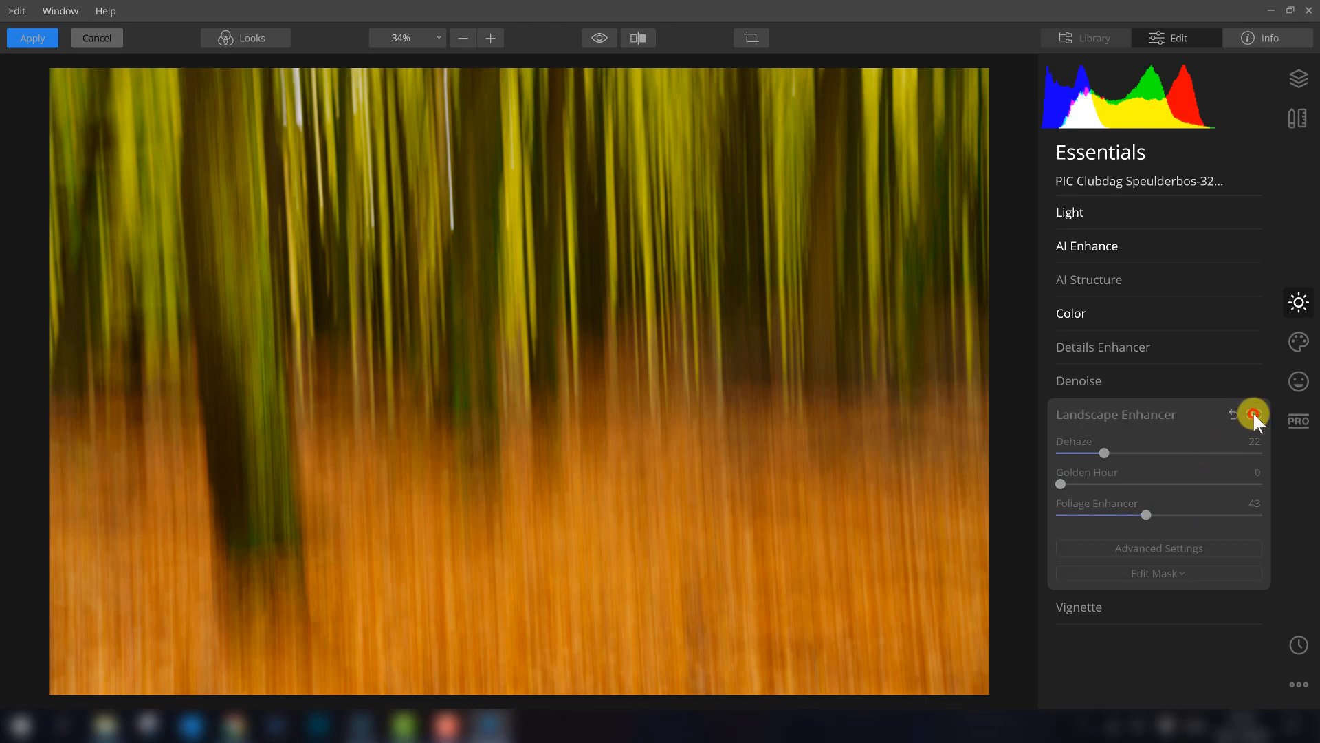
{"action": "left_click", "coordinate": [1253, 413]}
{"action": "left_click", "coordinate": [1253, 413]}
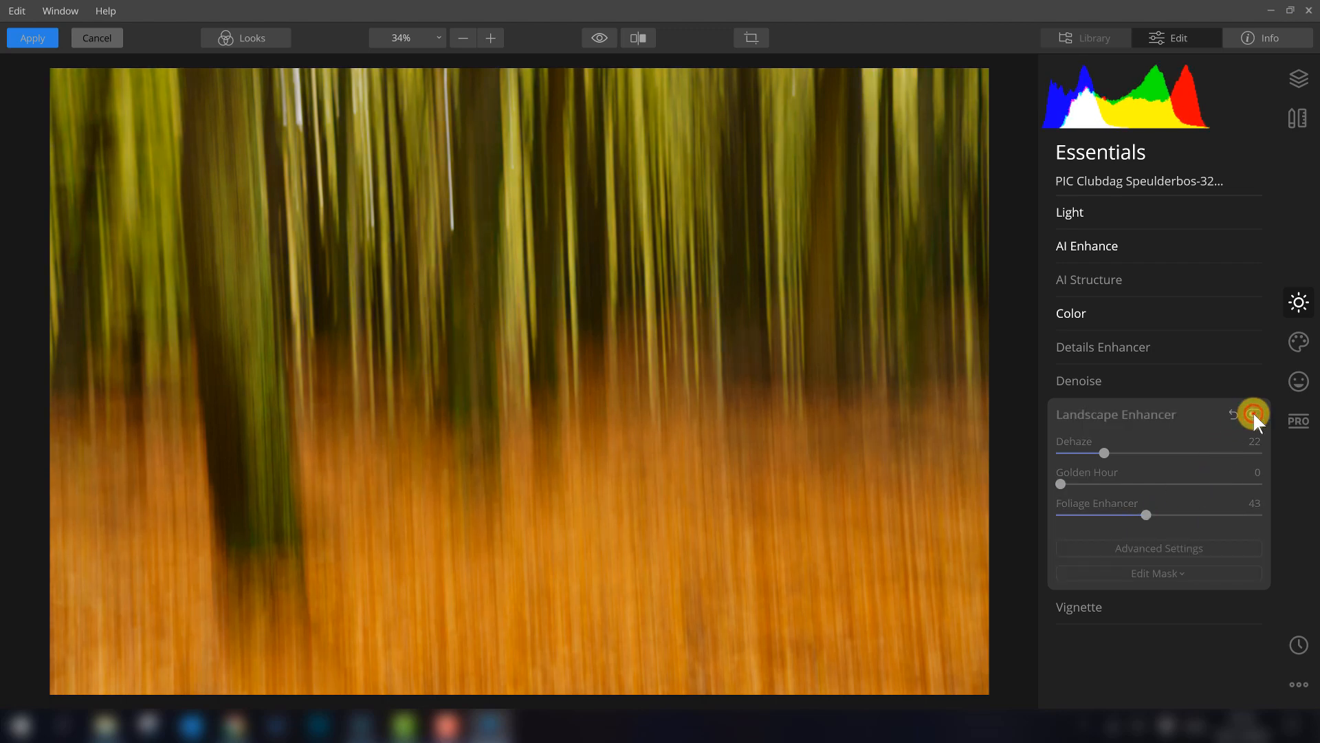
{"action": "left_click", "coordinate": [1253, 413]}
Set Foliage Enhancer to 23, compare the photo with and without Landscape Enhancer, and collapse the filter.
{"action": "left_click_drag", "start_coordinate": [1145, 515], "coordinate": [1107, 518]}
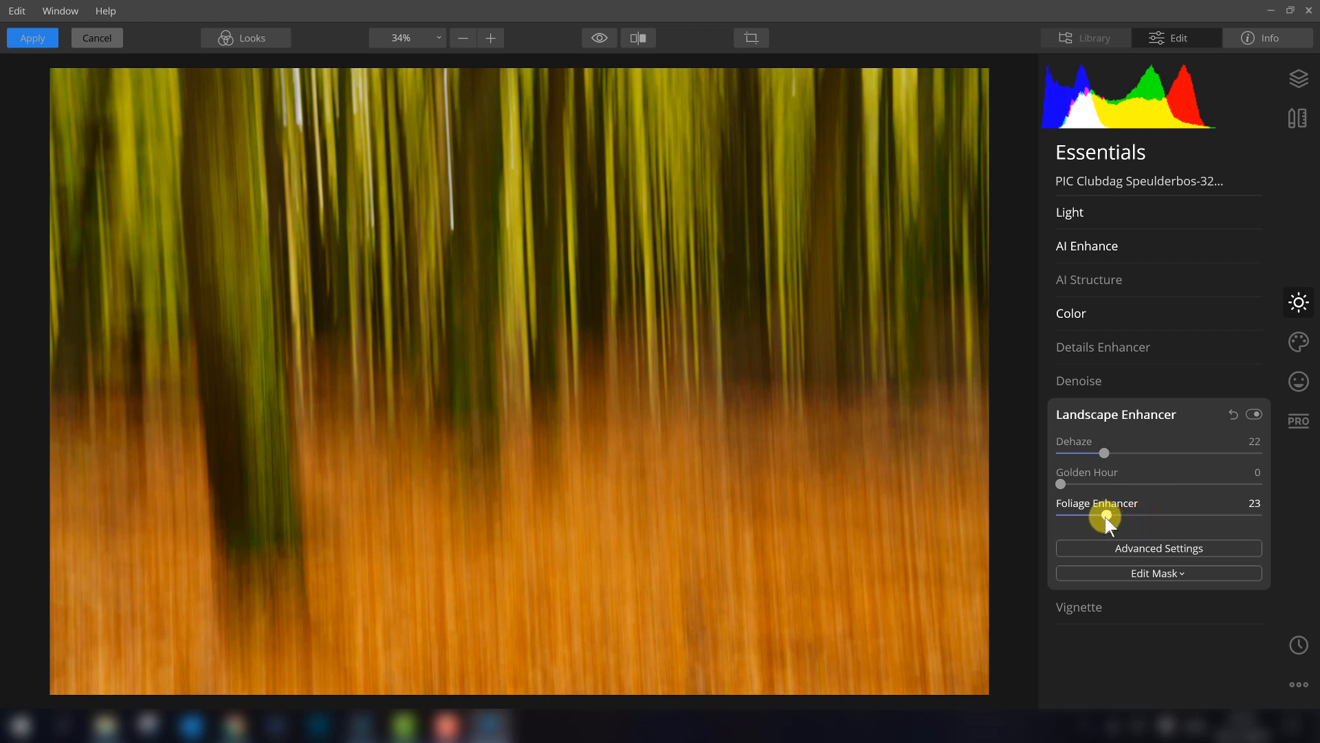
{"action": "left_click", "coordinate": [1252, 413]}
{"action": "left_click", "coordinate": [1252, 412]}
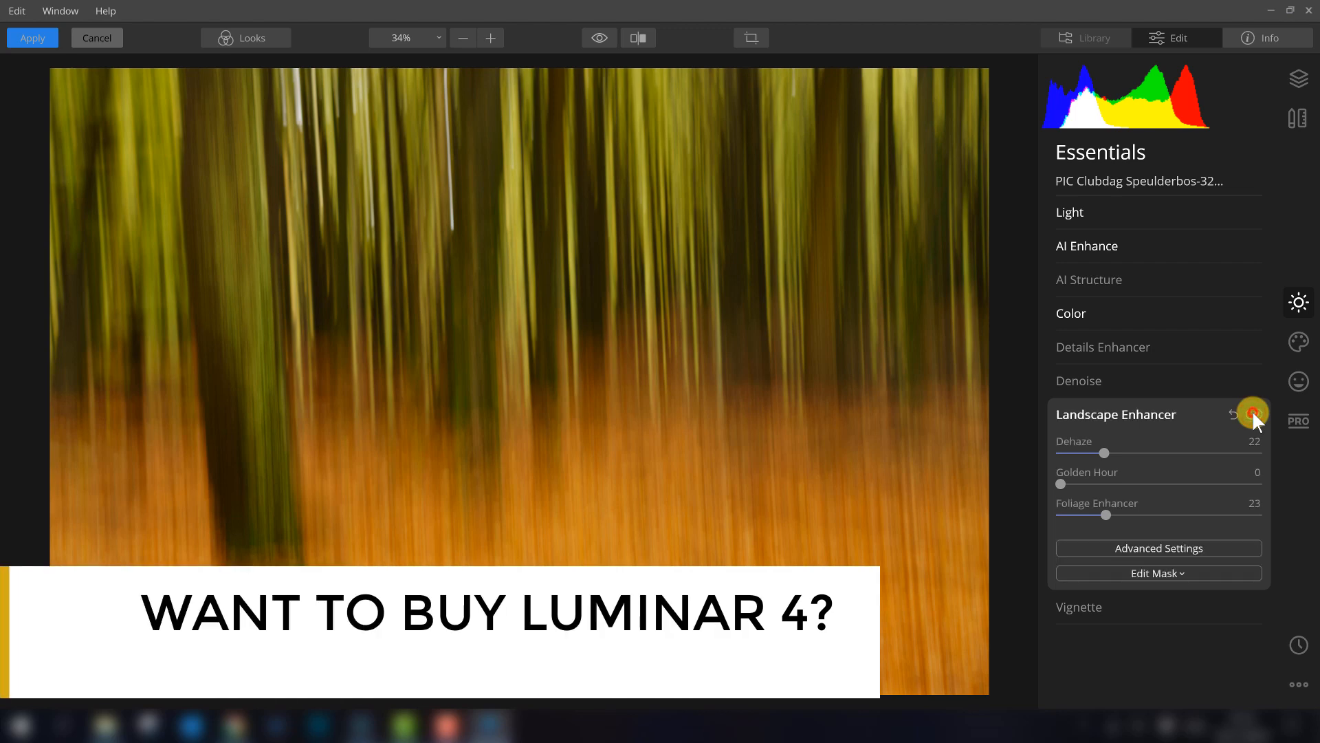
{"action": "left_click", "coordinate": [1252, 413]}
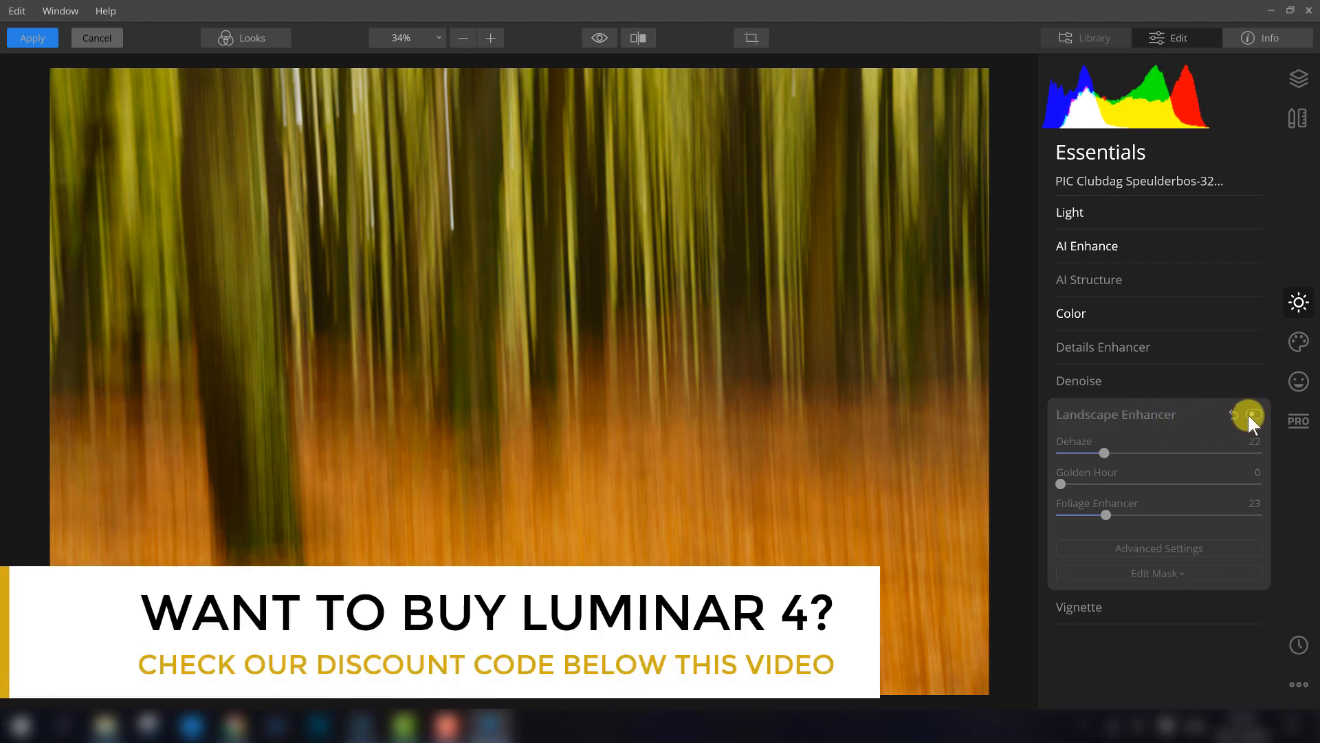
{"action": "left_click", "coordinate": [1249, 412]}
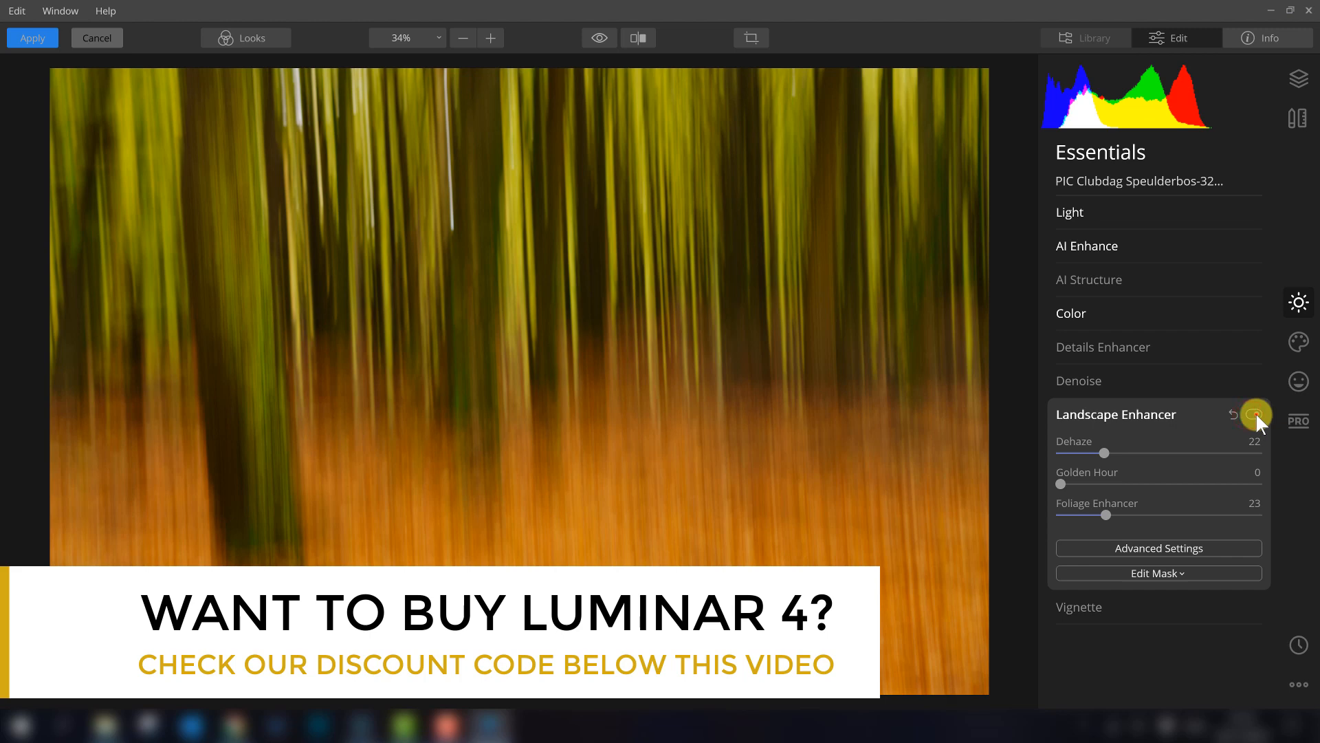
{"action": "left_click", "coordinate": [1256, 412]}
{"action": "left_click", "coordinate": [1256, 413]}
{"action": "left_click", "coordinate": [1153, 413]}
Add a dark vignette with an Amount of -74 and a Feather of 62.
{"action": "left_click", "coordinate": [1129, 448]}
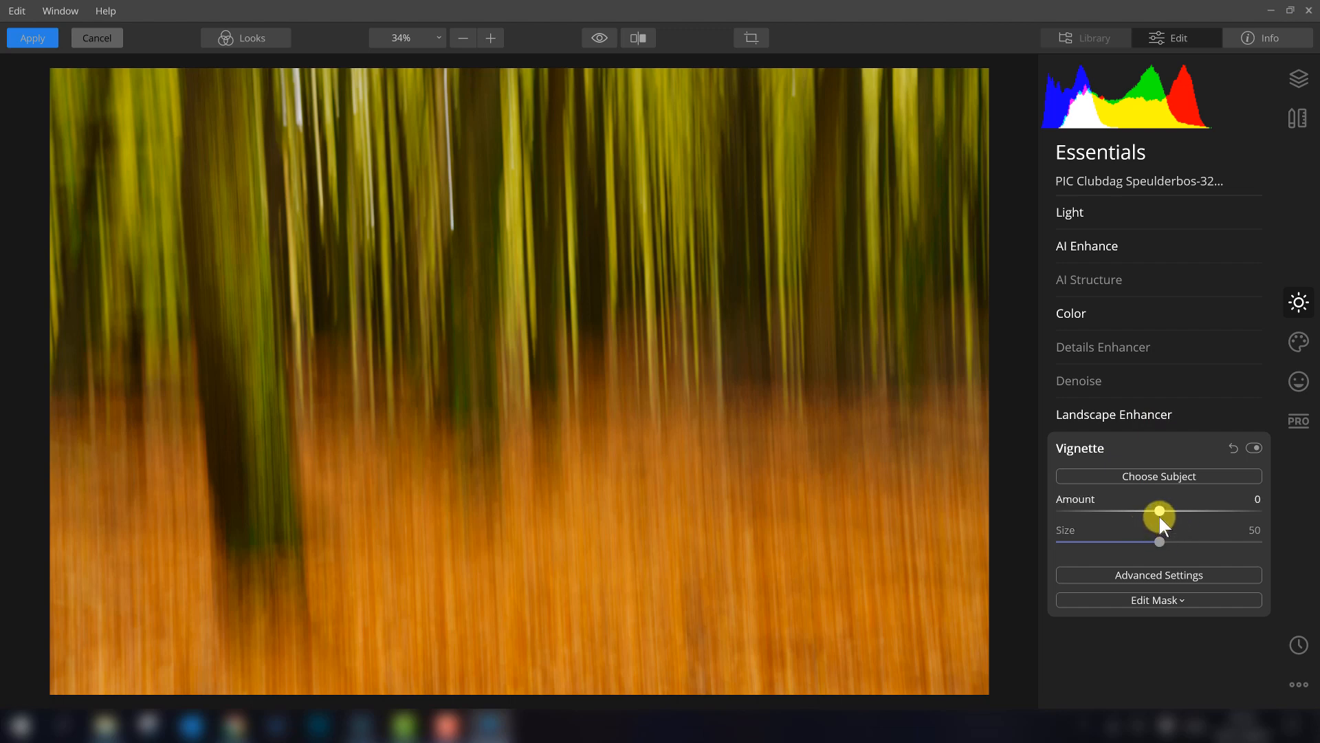
{"action": "left_click_drag", "start_coordinate": [1160, 518], "coordinate": [1085, 516]}
{"action": "left_click", "coordinate": [1129, 578]}
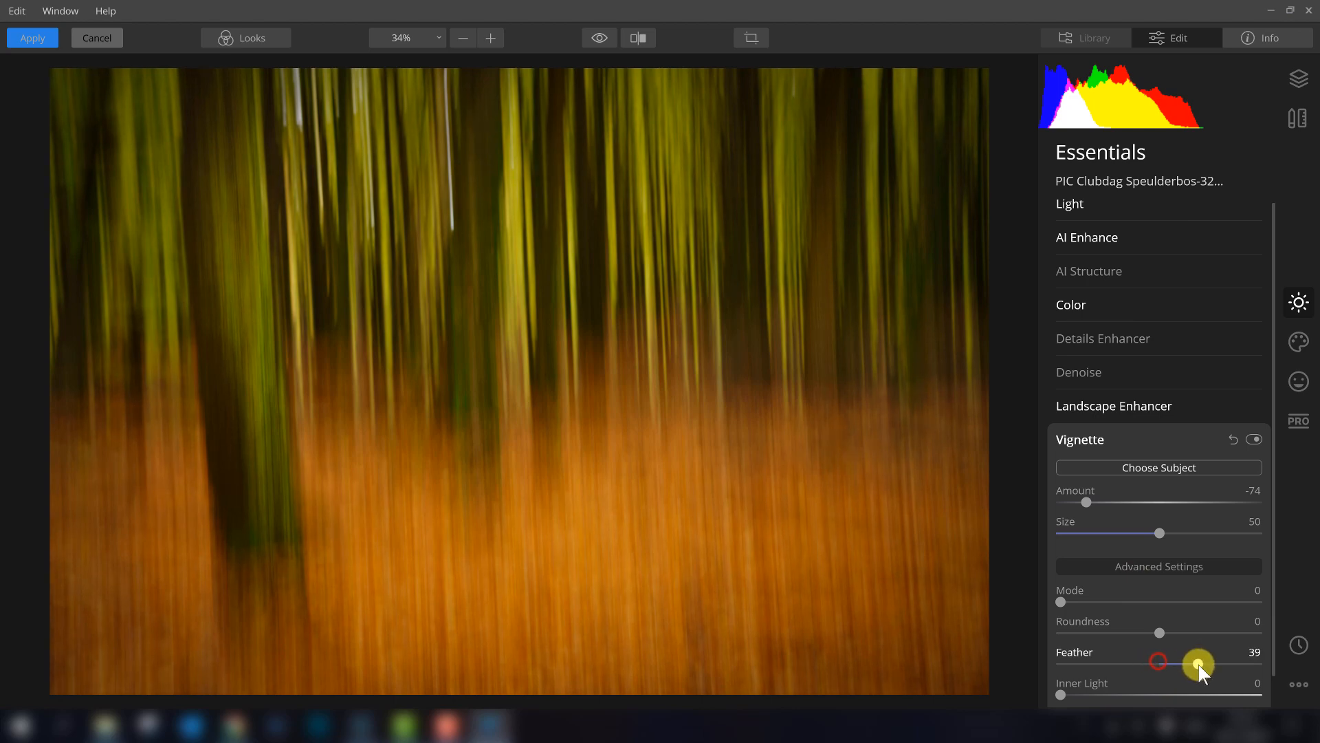
{"action": "mouse_move", "coordinate": [1198, 665]}
{"action": "left_mouse_down"}
{"action": "mouse_move", "coordinate": [1235, 664]}
{"action": "mouse_move", "coordinate": [1222, 666]}
{"action": "left_mouse_up"}
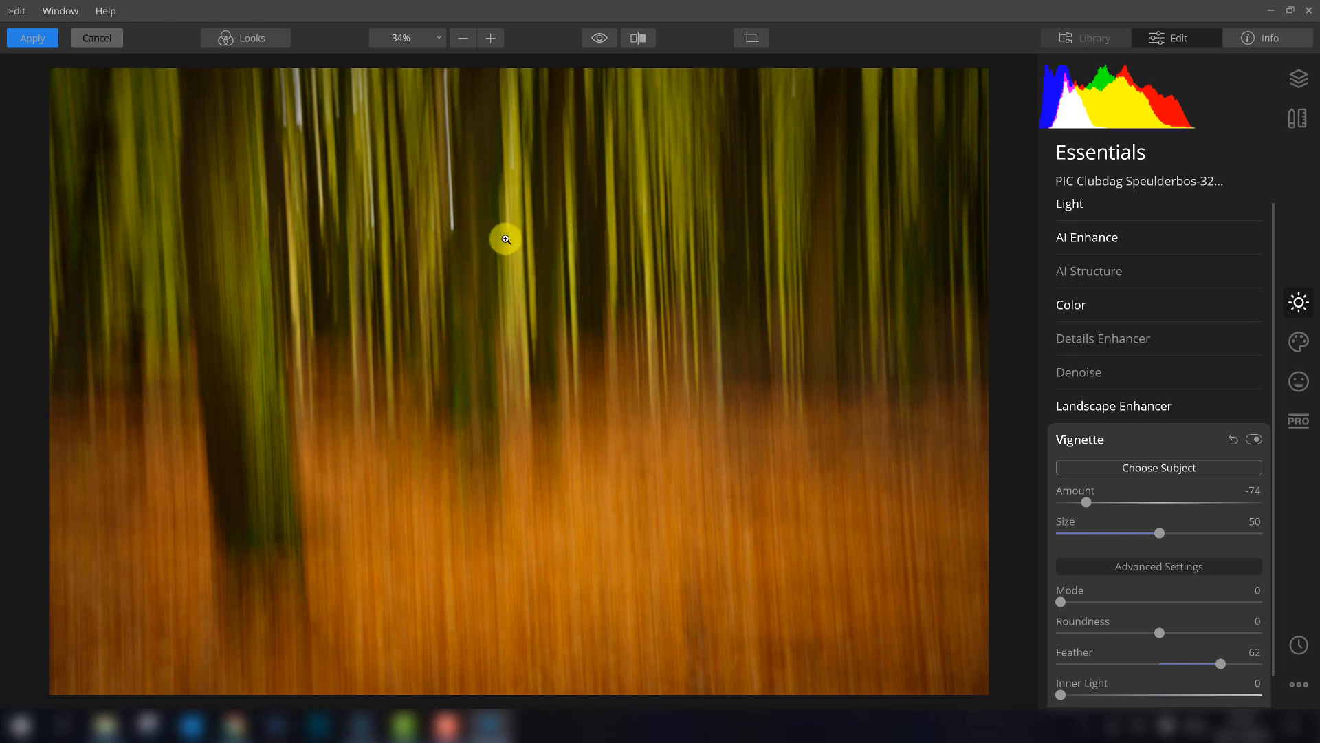
Choose the vignette's subject point on the bright trunk near the photo's centre, just above the orange forest floor.
{"action": "left_click", "coordinate": [1132, 467]}
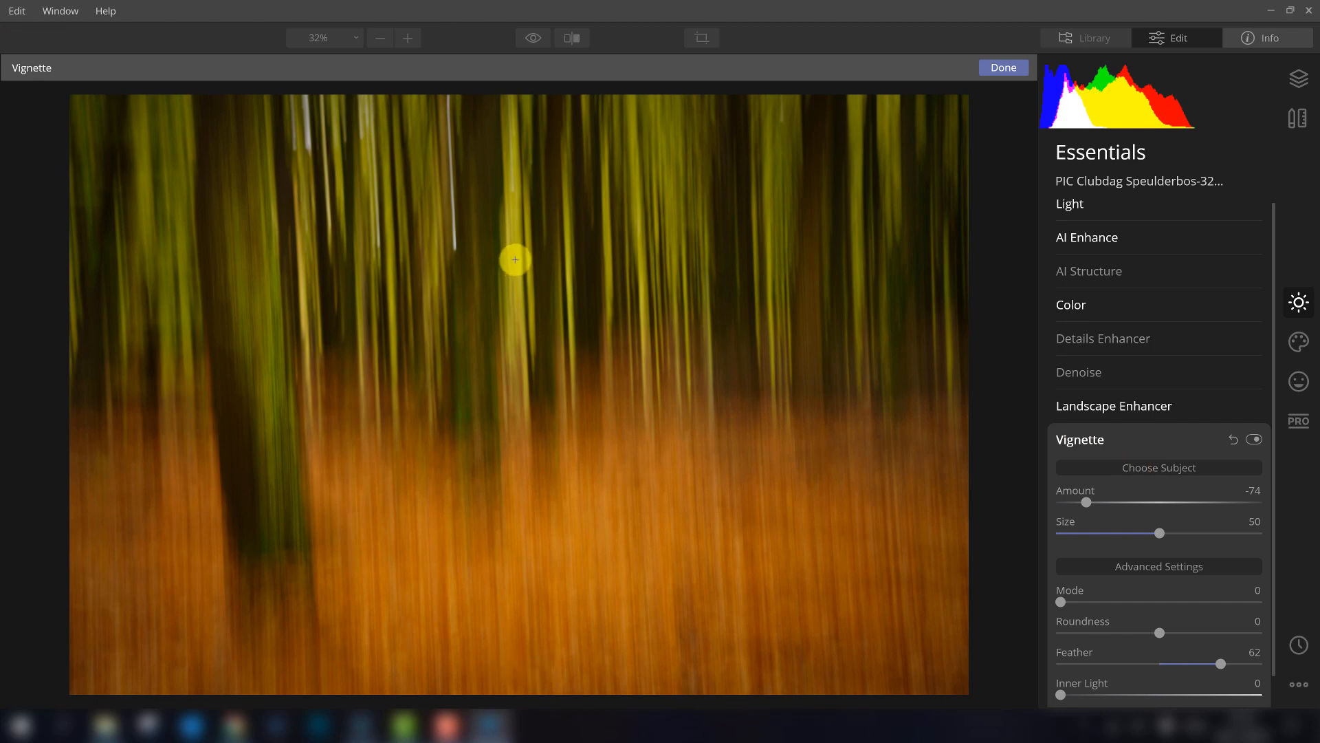
{"action": "left_click", "coordinate": [515, 265]}
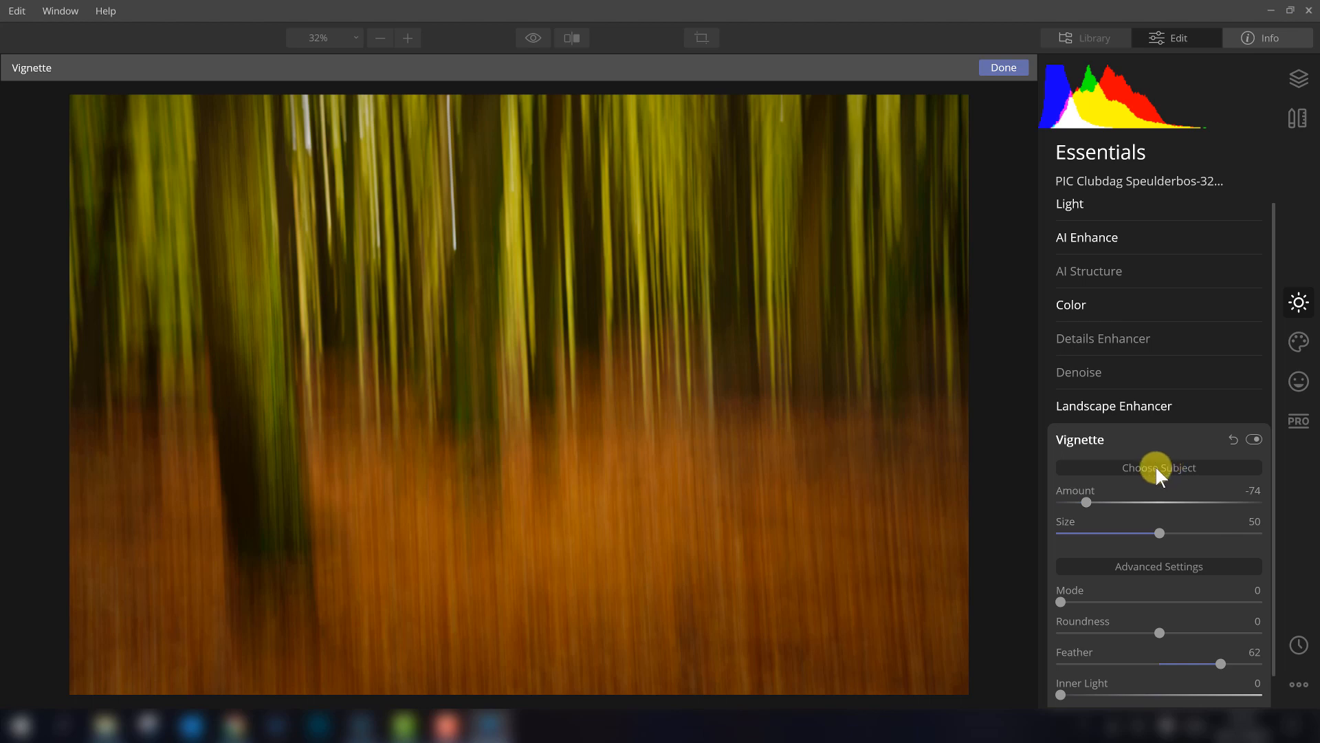
{"action": "left_click", "coordinate": [520, 303]}
{"action": "left_click", "coordinate": [519, 327]}
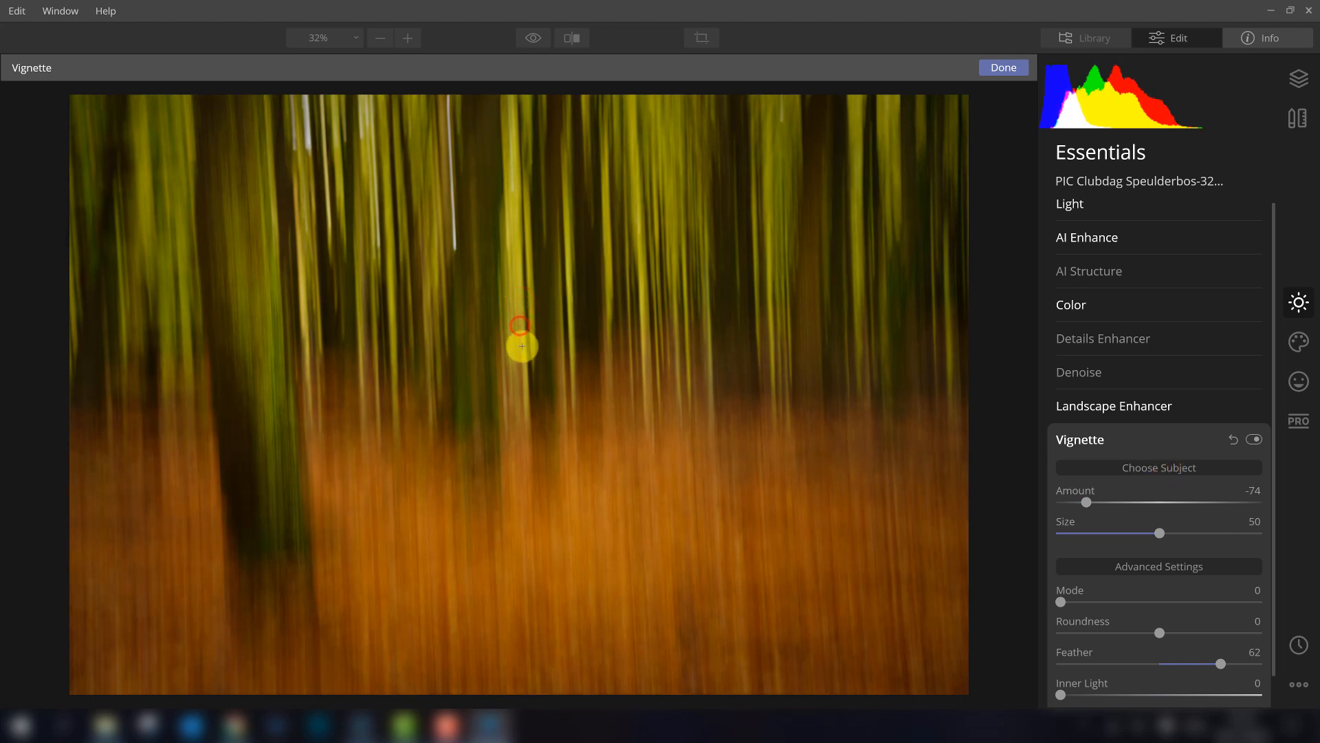
{"action": "left_click", "coordinate": [524, 327]}
{"action": "left_click", "coordinate": [520, 314]}
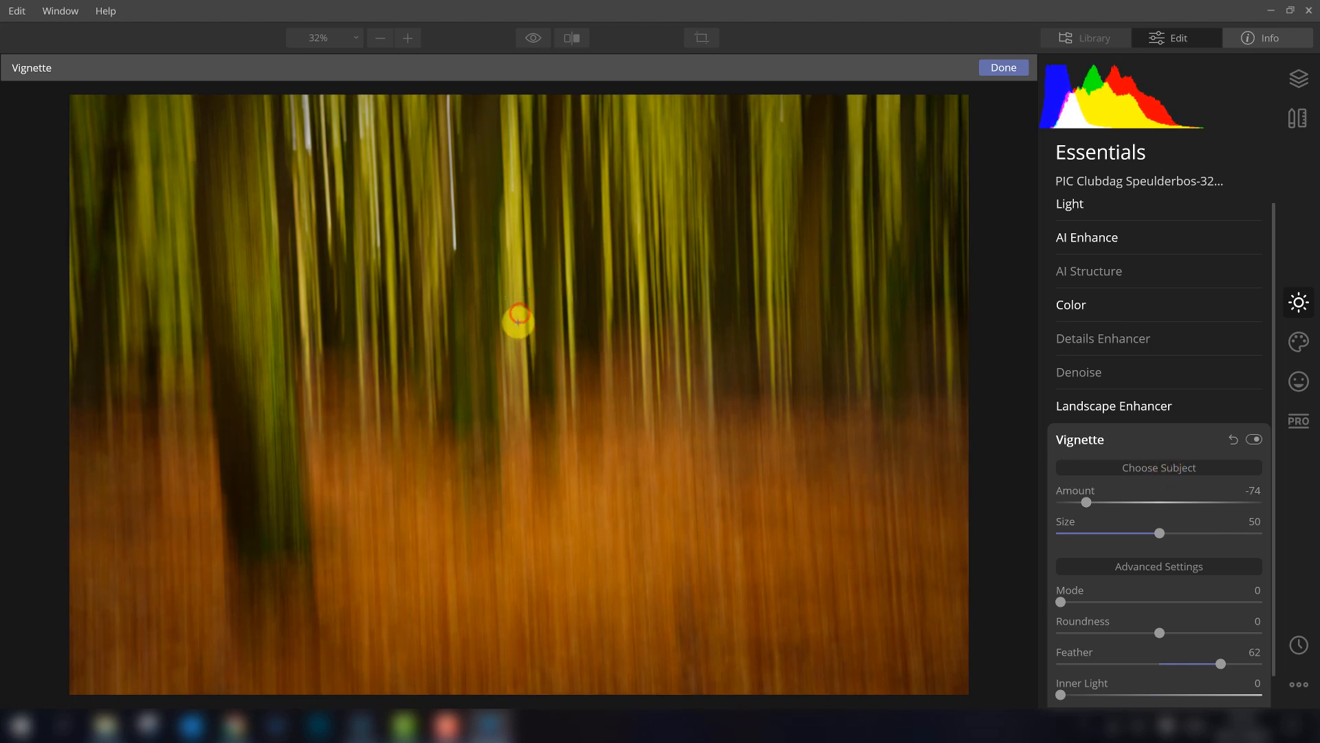
{"action": "left_click", "coordinate": [518, 323]}
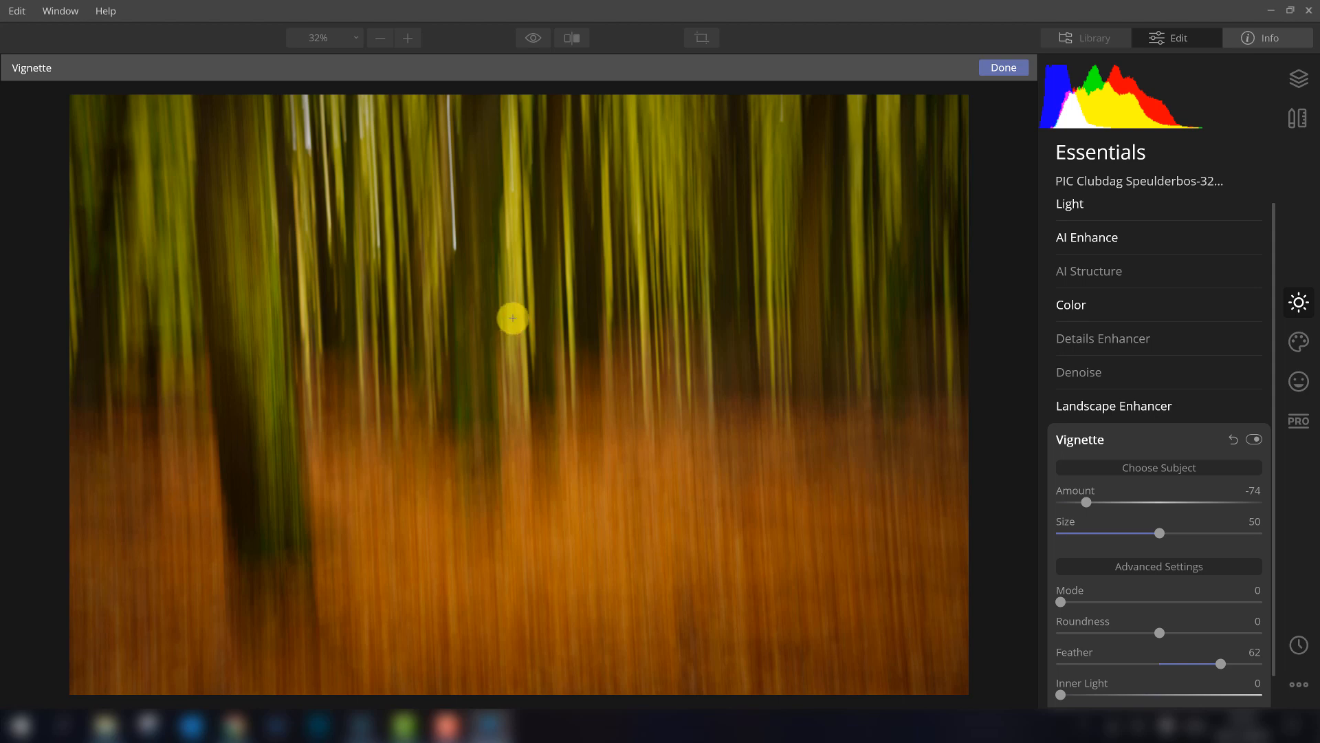
{"action": "left_click", "coordinate": [515, 317]}
{"action": "left_click", "coordinate": [514, 333]}
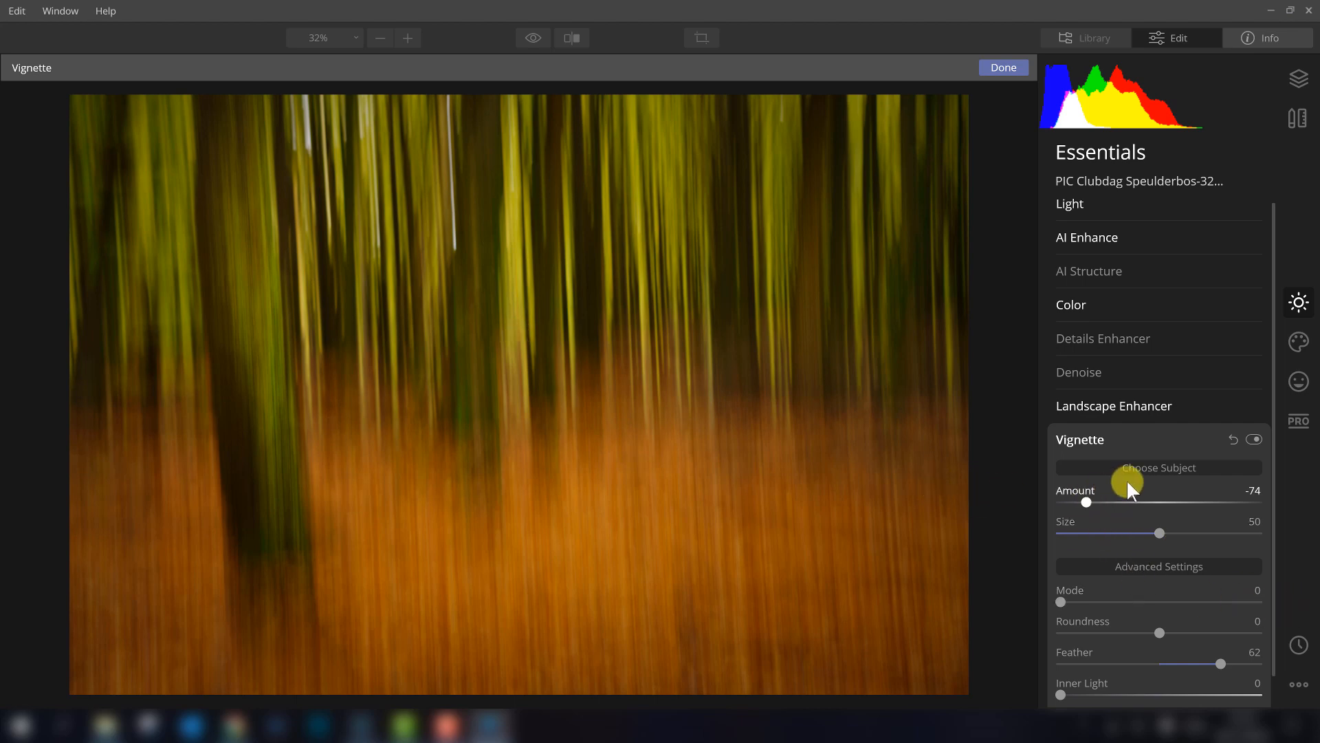
Set the vignette Amount to -65 and compare the photo with and without the vignette.
{"action": "mouse_move", "coordinate": [1085, 503]}
{"action": "left_mouse_down"}
{"action": "mouse_move", "coordinate": [1104, 504]}
{"action": "mouse_move", "coordinate": [1091, 502]}
{"action": "left_mouse_up"}
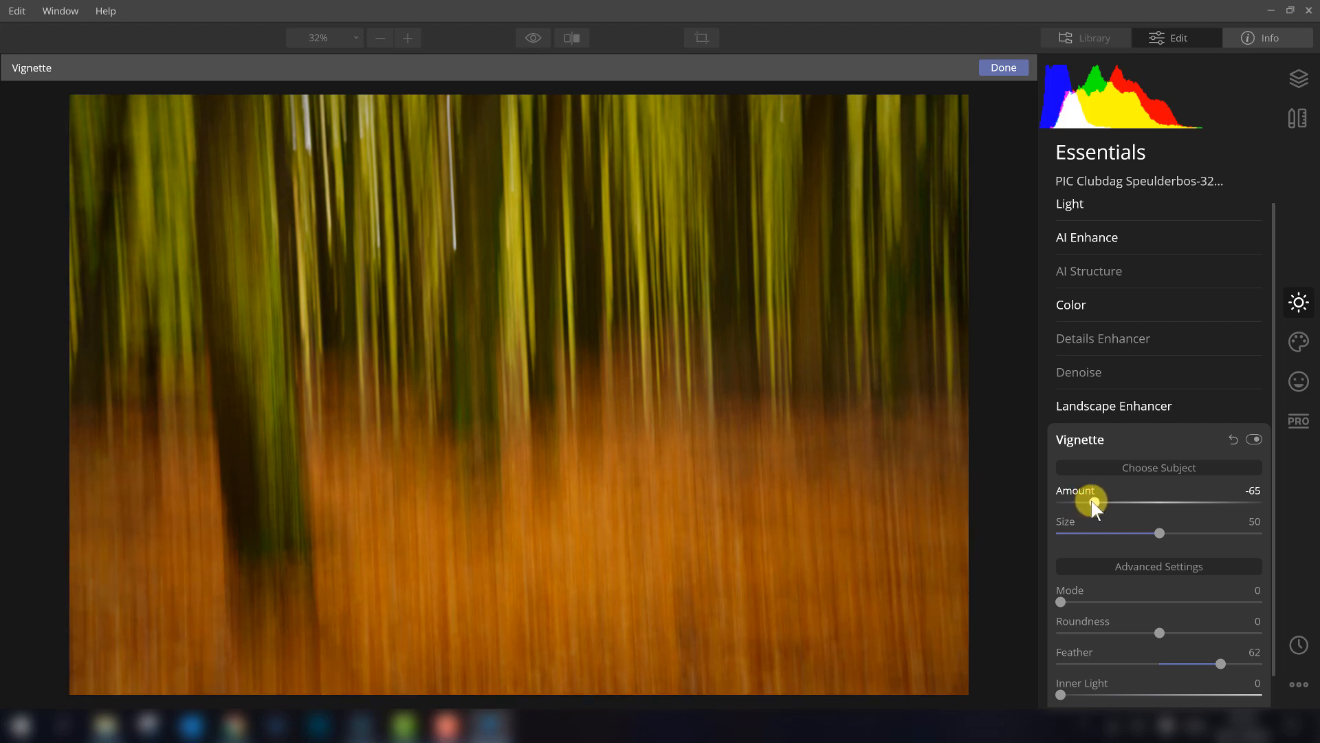
{"action": "left_click", "coordinate": [1254, 440]}
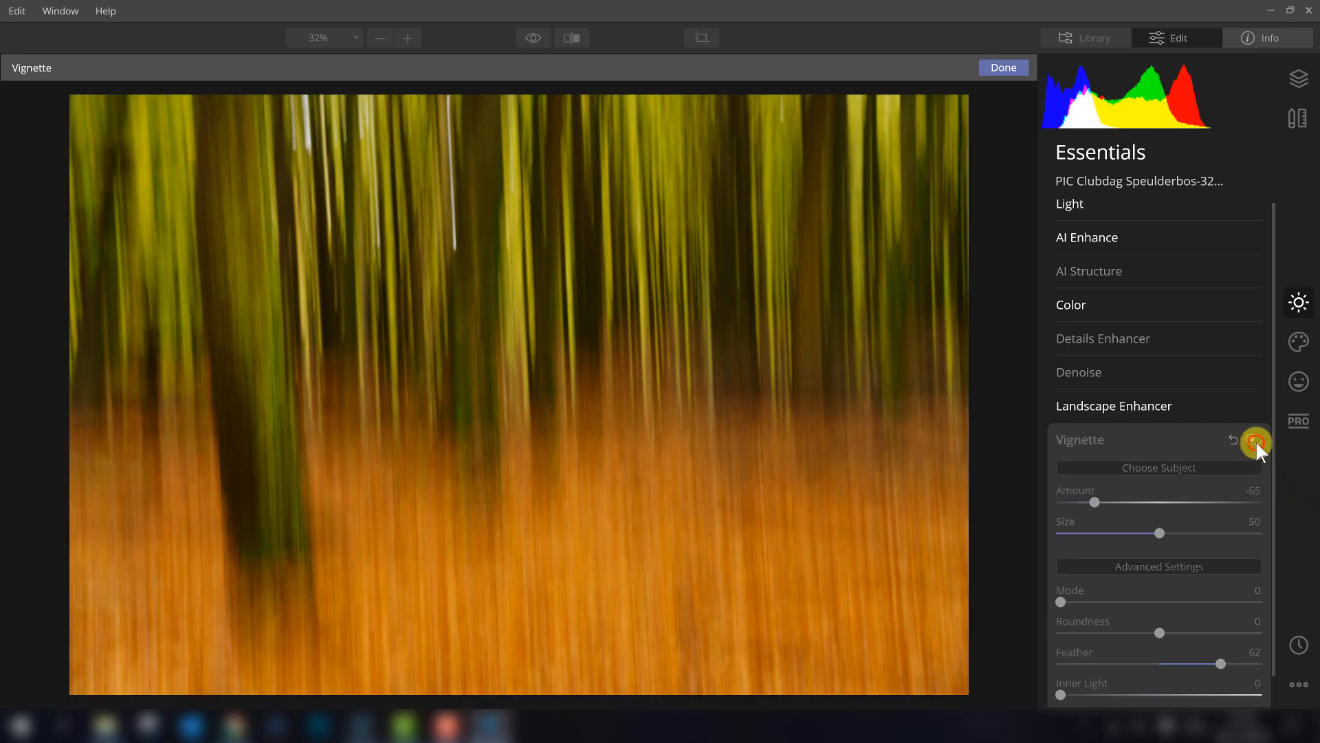
{"action": "left_click", "coordinate": [1256, 441]}
{"action": "left_click", "coordinate": [1256, 440]}
{"action": "left_click", "coordinate": [1256, 440]}
{"action": "left_click", "coordinate": [1256, 440]}
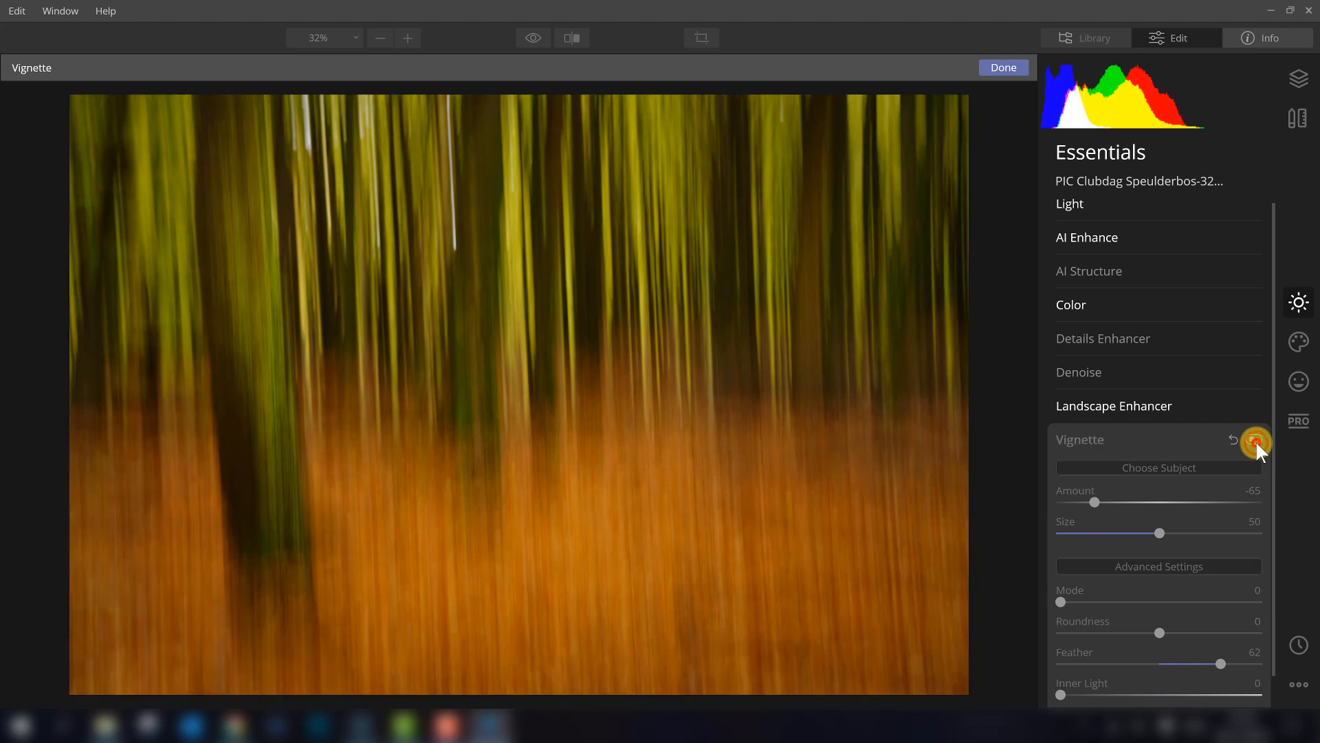
{"action": "left_click", "coordinate": [1256, 440]}
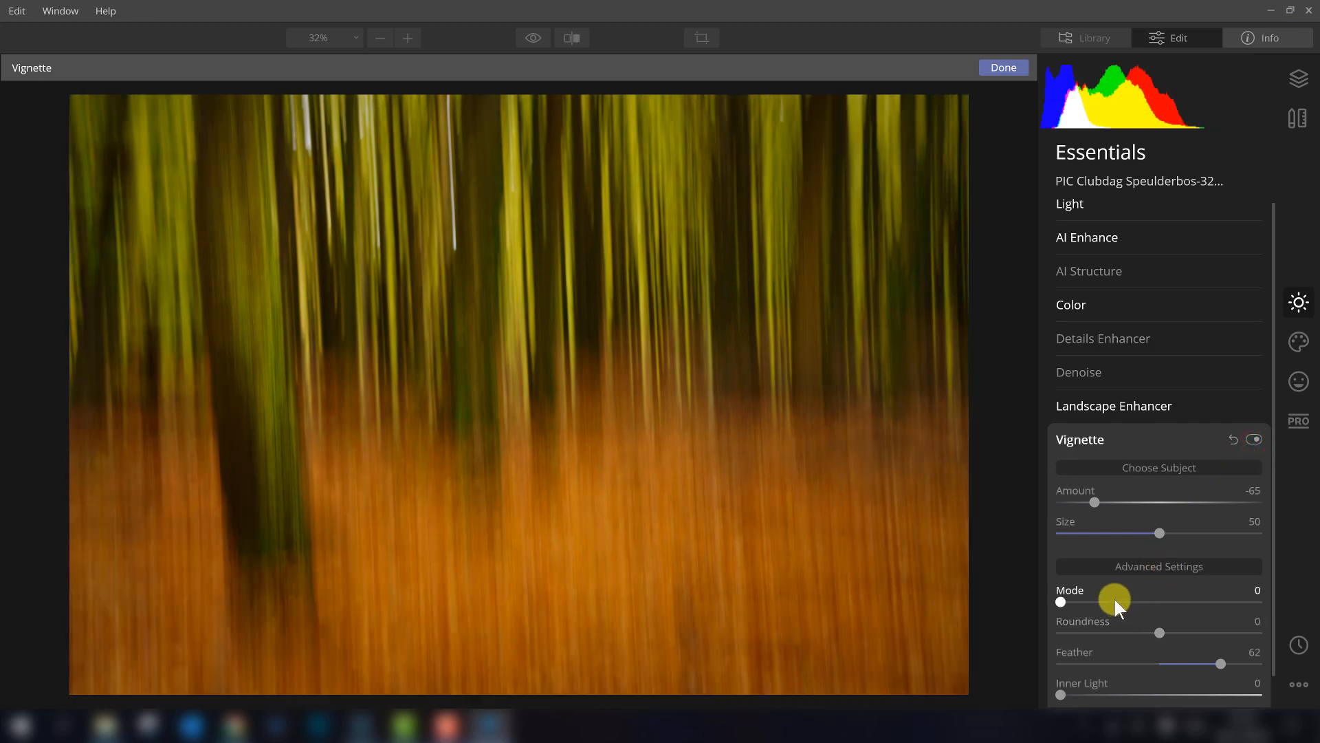
Set the vignette's Roundness to -30 and Inner Light to 9, and bring up the Creative filters.
{"action": "left_click_drag", "start_coordinate": [1161, 633], "coordinate": [1124, 631]}
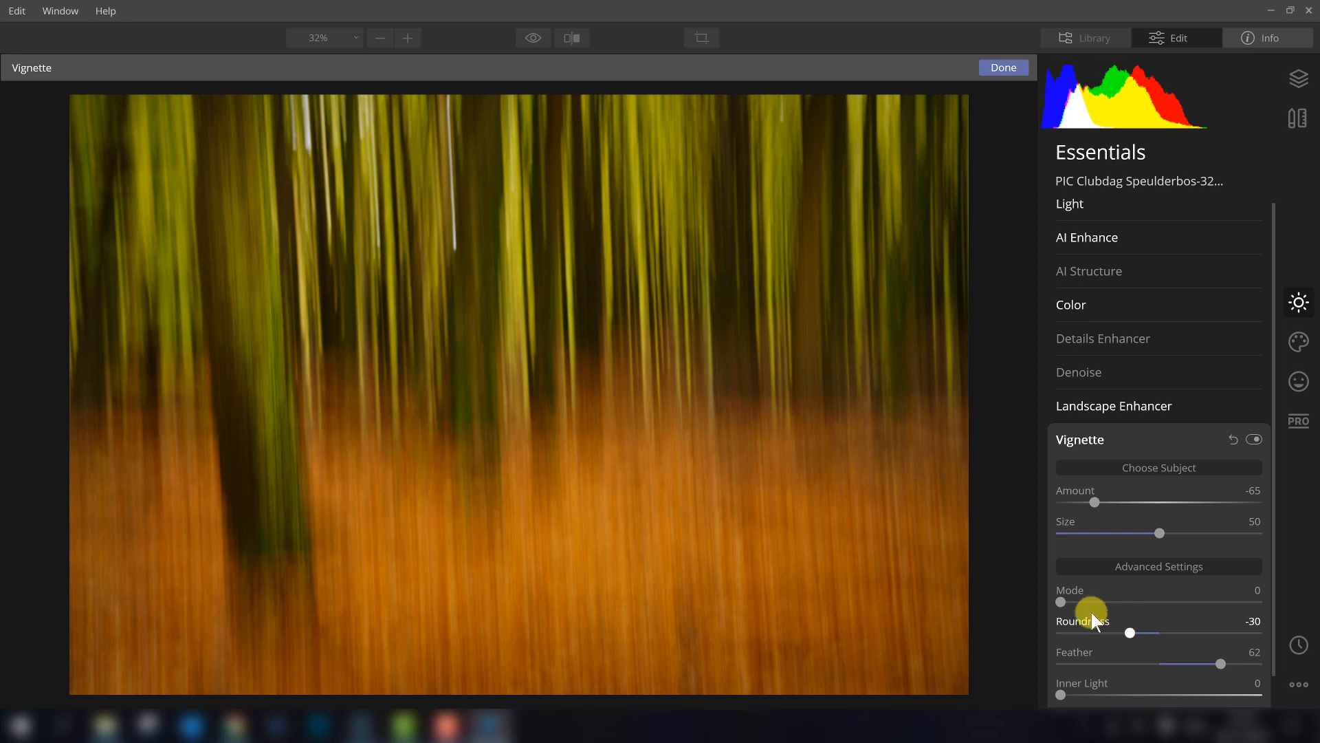
{"action": "mouse_move", "coordinate": [1064, 698]}
{"action": "left_mouse_down"}
{"action": "mouse_move", "coordinate": [1092, 690]}
{"action": "mouse_move", "coordinate": [1070, 690]}
{"action": "left_mouse_up"}
{"action": "left_click_drag", "start_coordinate": [1078, 689], "coordinate": [1078, 690]}
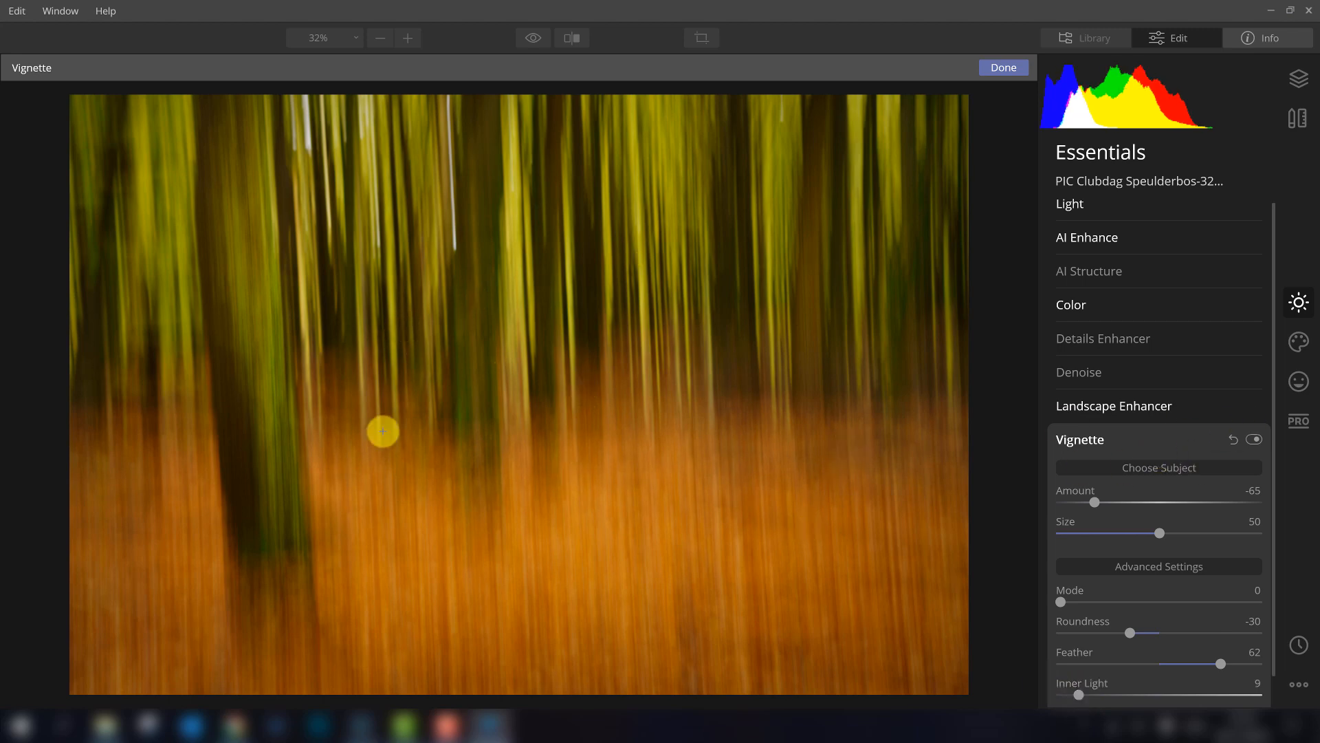
{"action": "left_click", "coordinate": [1298, 344]}
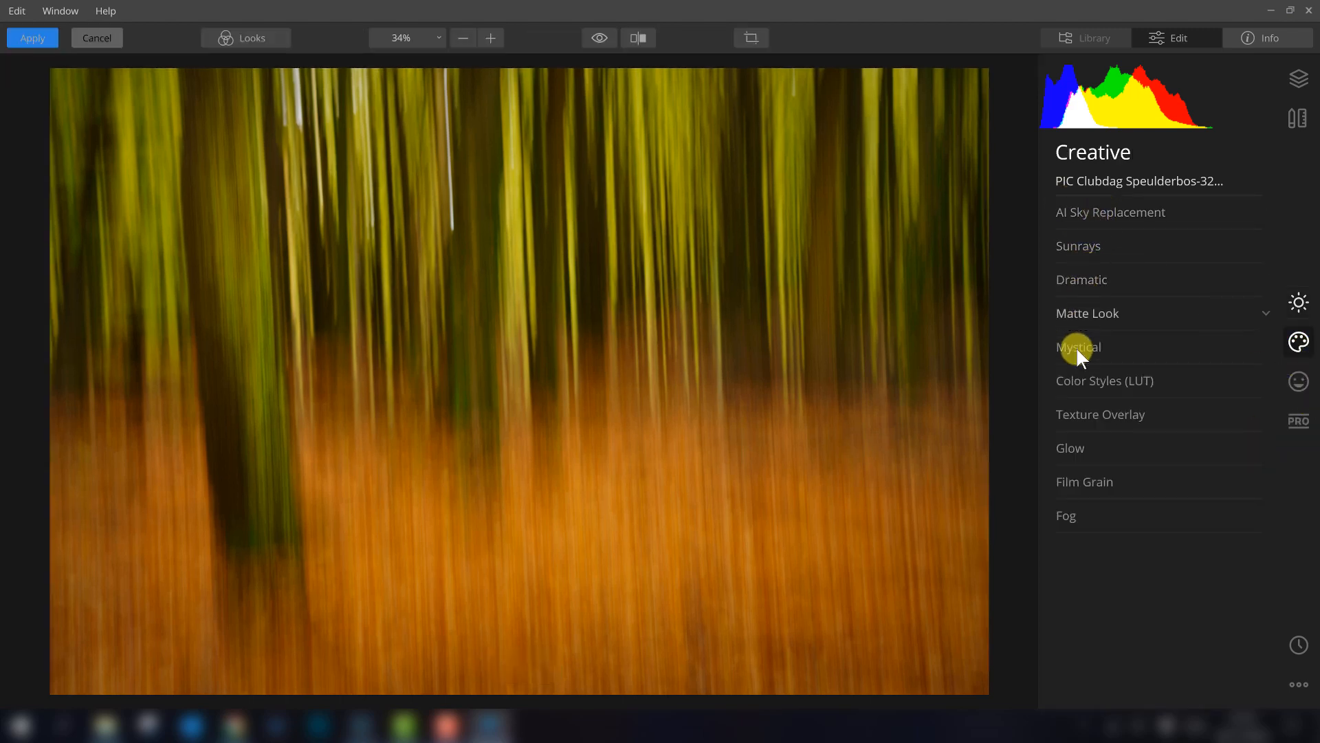
{"action": "left_click", "coordinate": [1087, 288]}
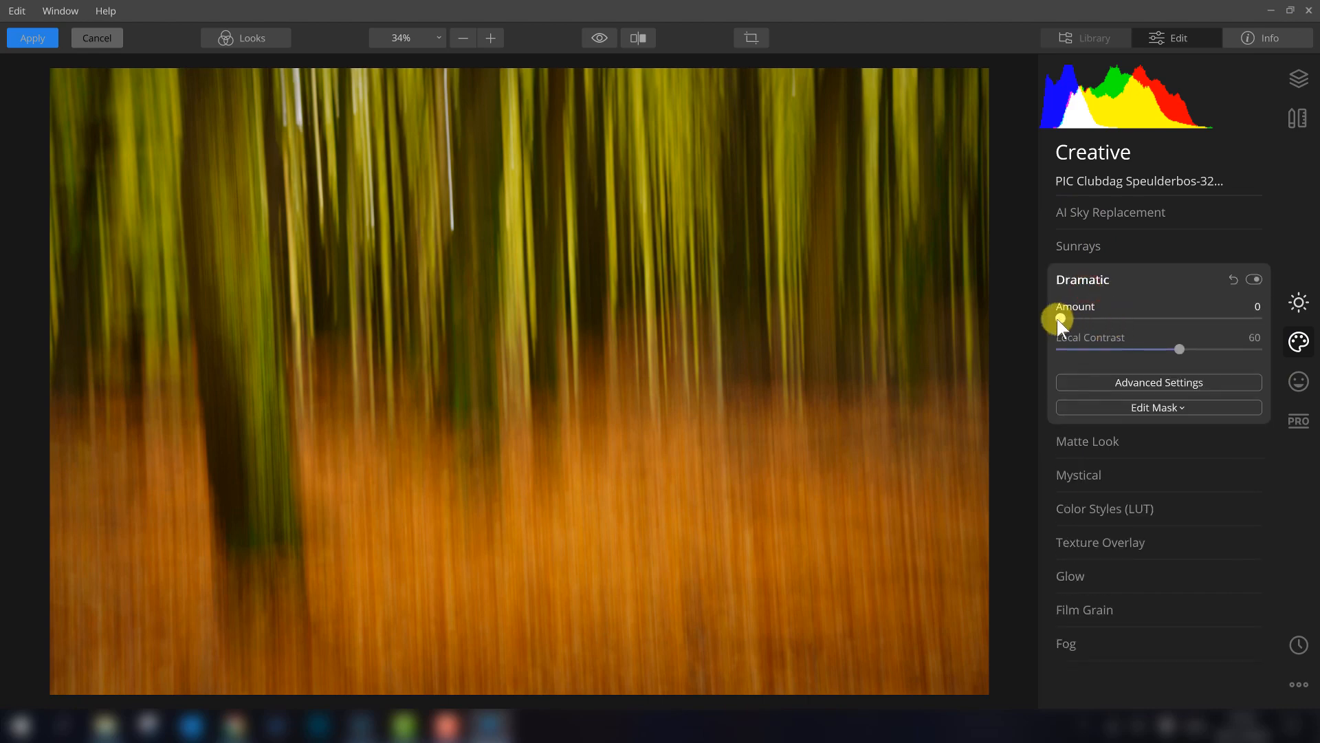
{"action": "mouse_move", "coordinate": [1059, 318]}
{"action": "left_mouse_down"}
{"action": "mouse_move", "coordinate": [1104, 319]}
{"action": "mouse_move", "coordinate": [1052, 321]}
{"action": "left_mouse_up"}
{"action": "left_click", "coordinate": [1092, 273]}
Add a Matte Look with an Amount of 41 and compare the photo with and without it.
{"action": "left_click", "coordinate": [1104, 315]}
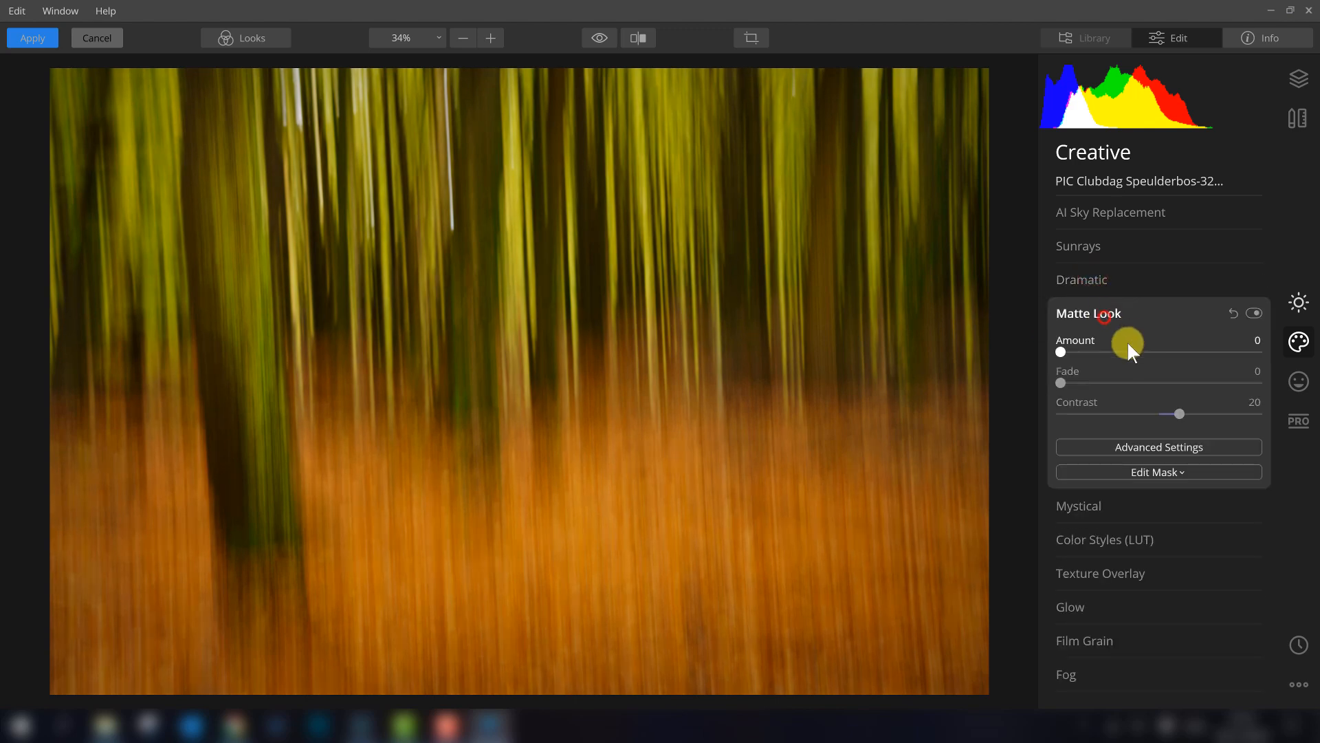
{"action": "left_click_drag", "start_coordinate": [1060, 352], "coordinate": [1112, 353]}
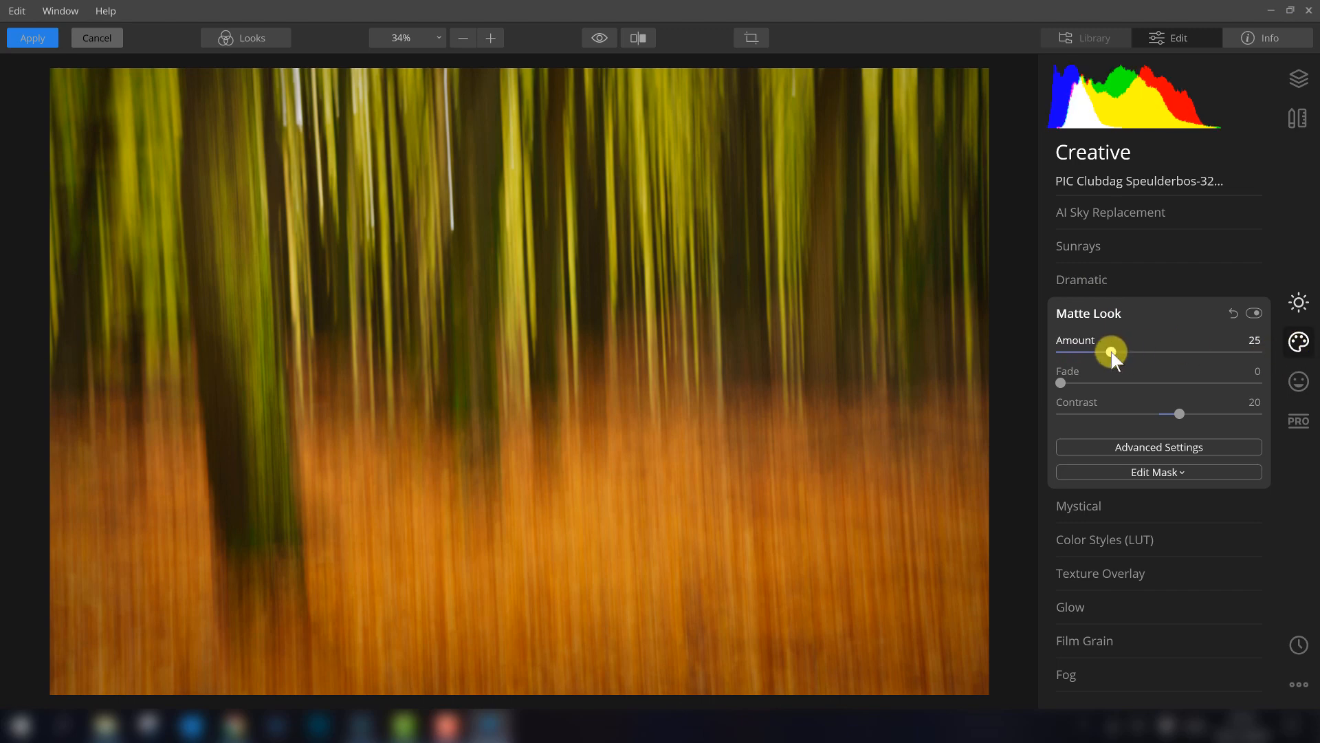
{"action": "mouse_move", "coordinate": [1106, 353]}
{"action": "left_mouse_down"}
{"action": "mouse_move", "coordinate": [1115, 348]}
{"action": "mouse_move", "coordinate": [1065, 354]}
{"action": "mouse_move", "coordinate": [1170, 357]}
{"action": "mouse_move", "coordinate": [1094, 362]}
{"action": "left_mouse_up"}
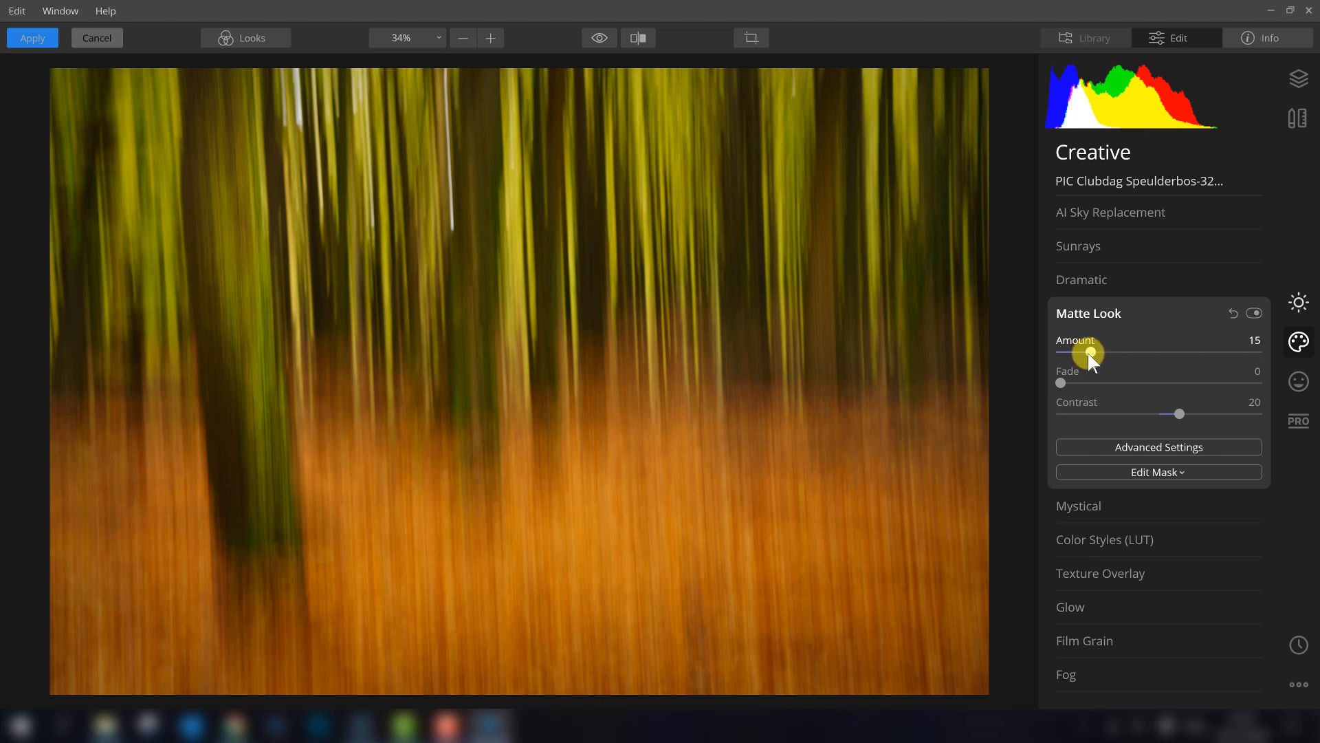
{"action": "mouse_move", "coordinate": [1090, 354]}
{"action": "left_mouse_down"}
{"action": "mouse_move", "coordinate": [1062, 356]}
{"action": "mouse_move", "coordinate": [1180, 361]}
{"action": "mouse_move", "coordinate": [1074, 357]}
{"action": "left_mouse_up"}
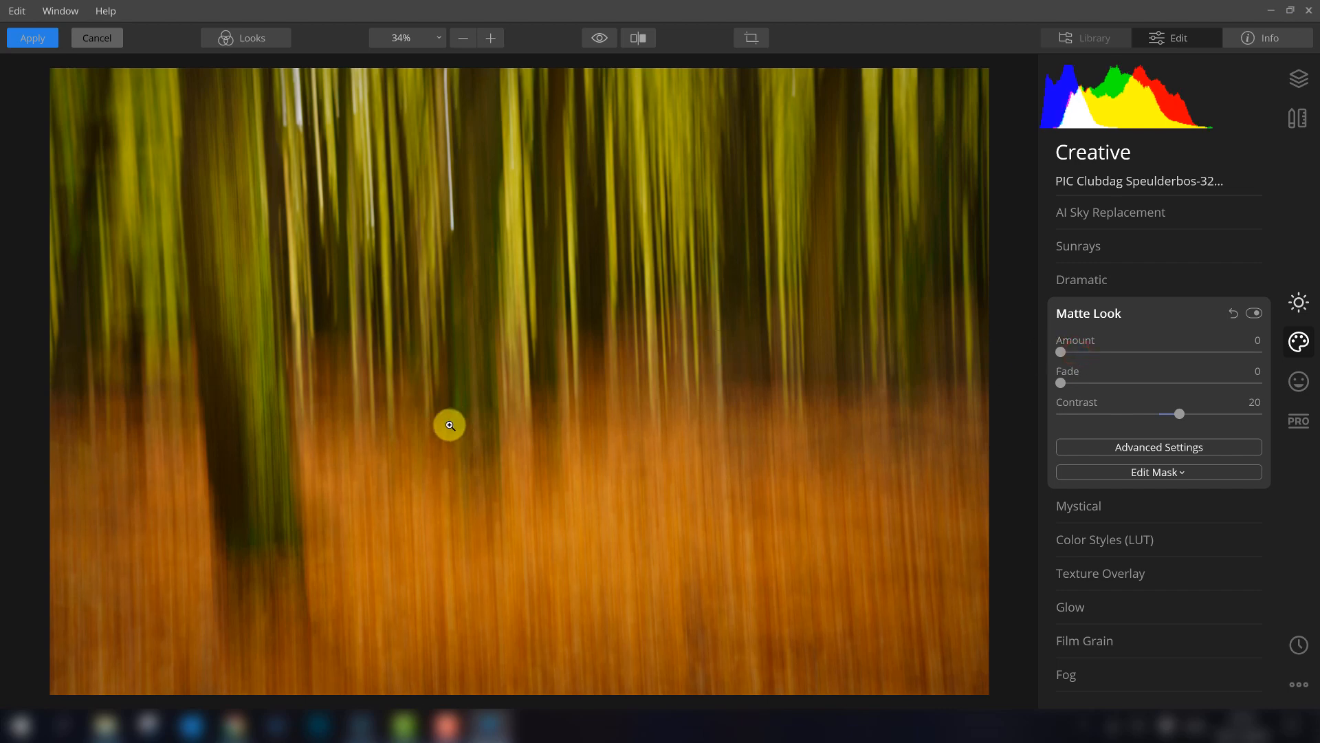
{"action": "left_click_drag", "start_coordinate": [1059, 352], "coordinate": [1142, 356]}
{"action": "left_click", "coordinate": [1256, 314]}
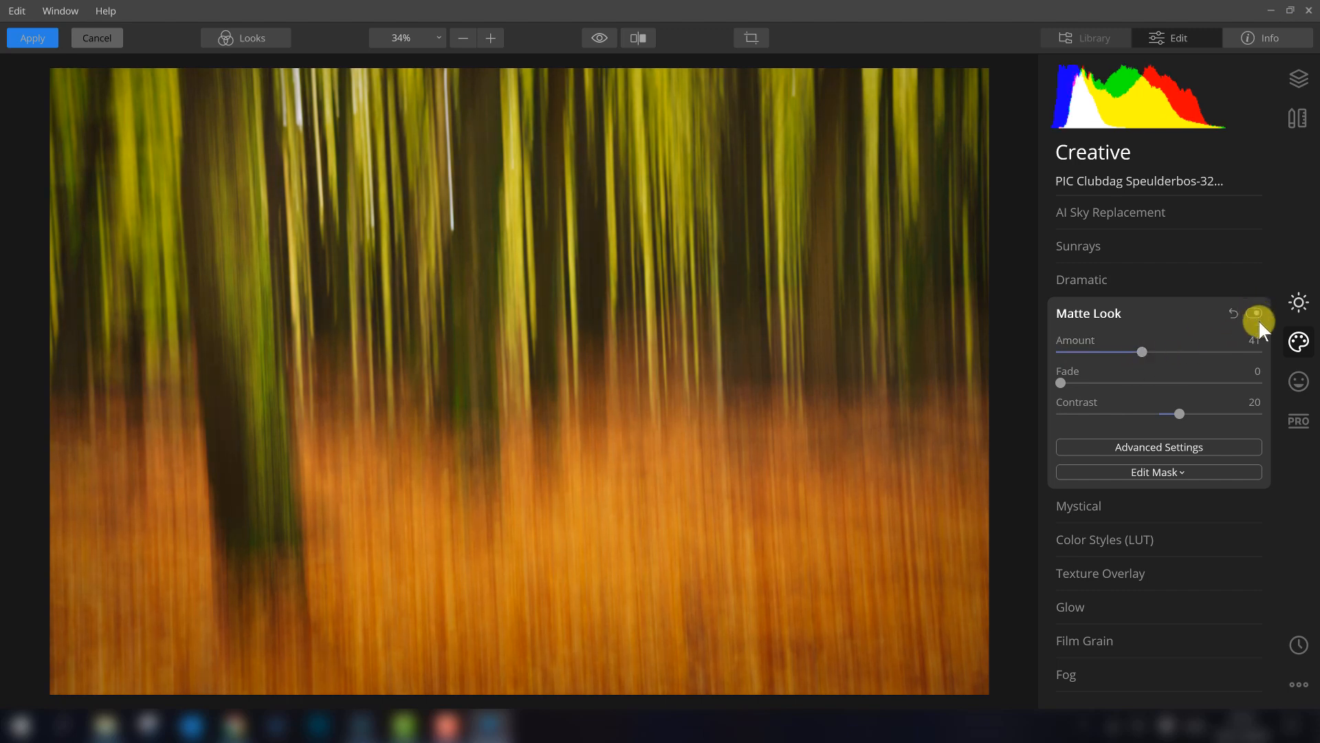
{"action": "left_click", "coordinate": [1254, 315]}
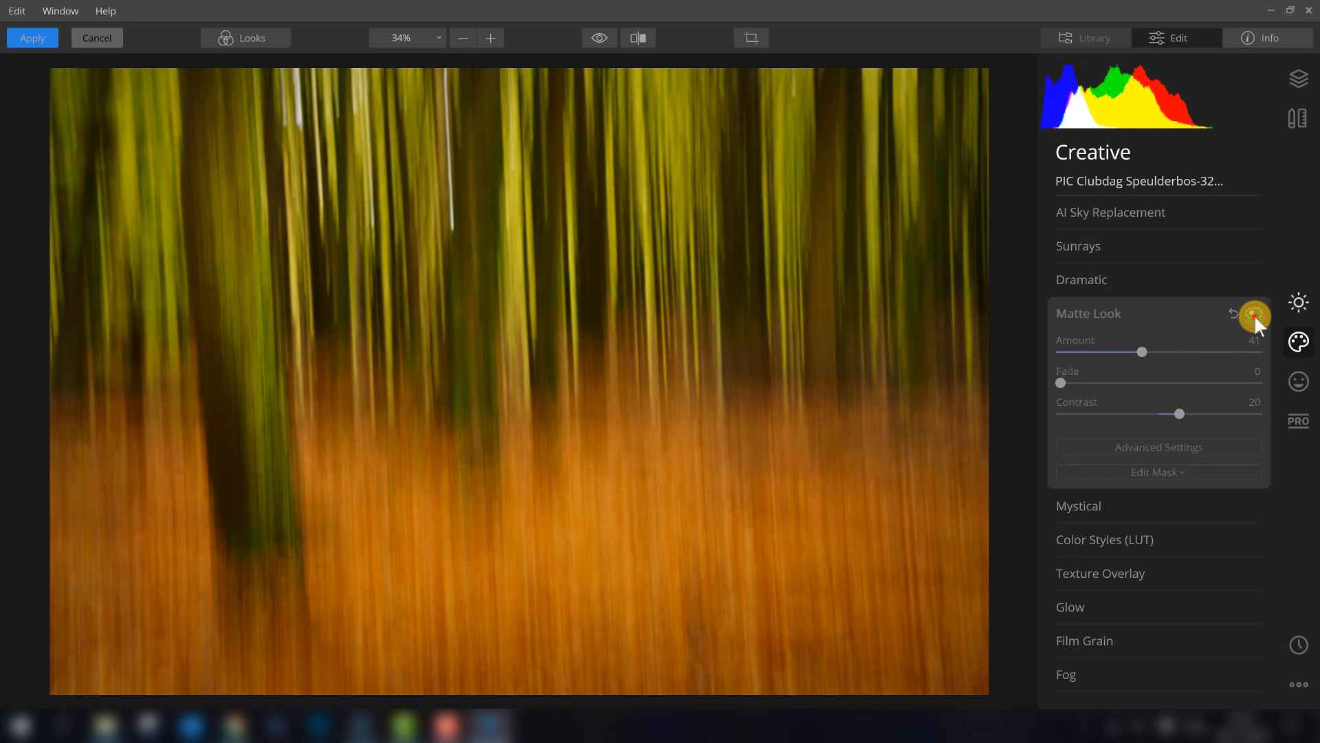
{"action": "left_click", "coordinate": [1254, 315]}
{"action": "left_click", "coordinate": [1255, 315]}
{"action": "left_click", "coordinate": [1254, 315]}
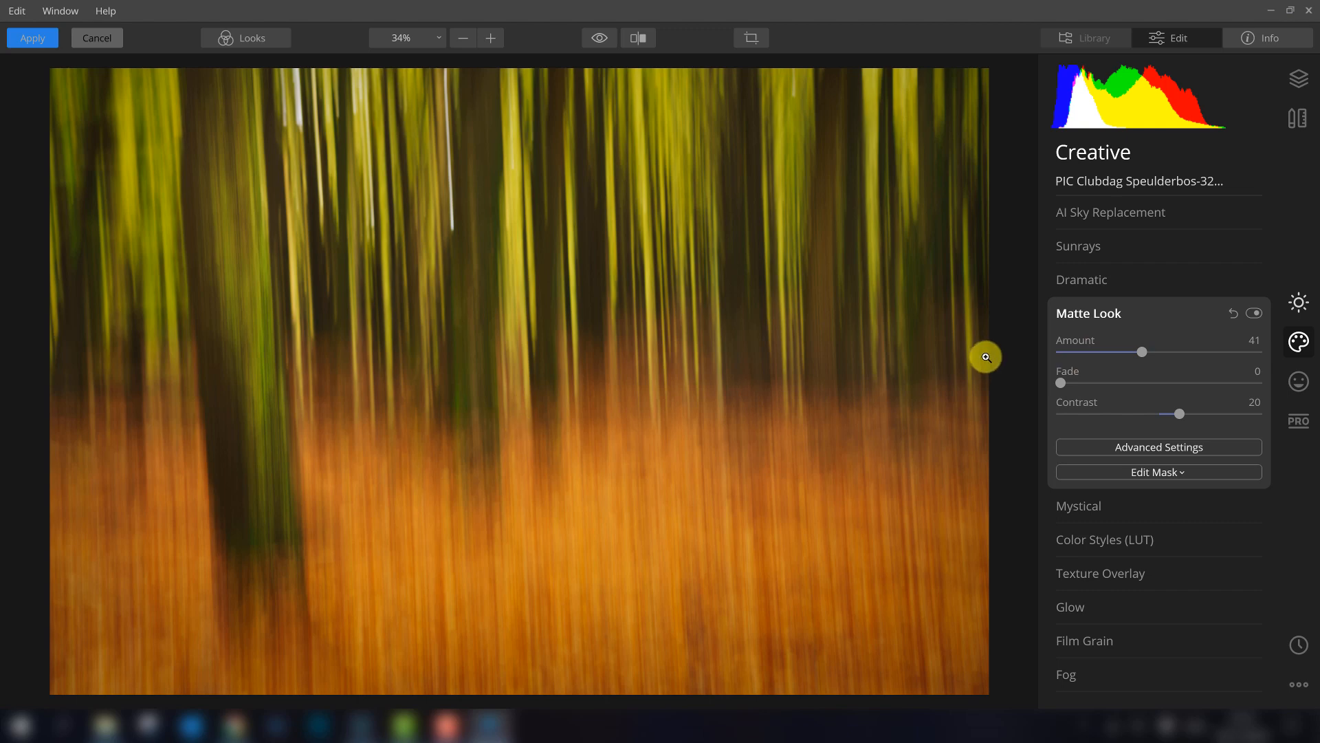
Try a Matte Look Amount of 46 and compare the photo with and without the filter.
{"action": "mouse_move", "coordinate": [1143, 352]}
{"action": "left_mouse_down"}
{"action": "mouse_move", "coordinate": [1123, 352]}
{"action": "mouse_move", "coordinate": [1167, 352]}
{"action": "mouse_move", "coordinate": [1153, 353]}
{"action": "left_mouse_up"}
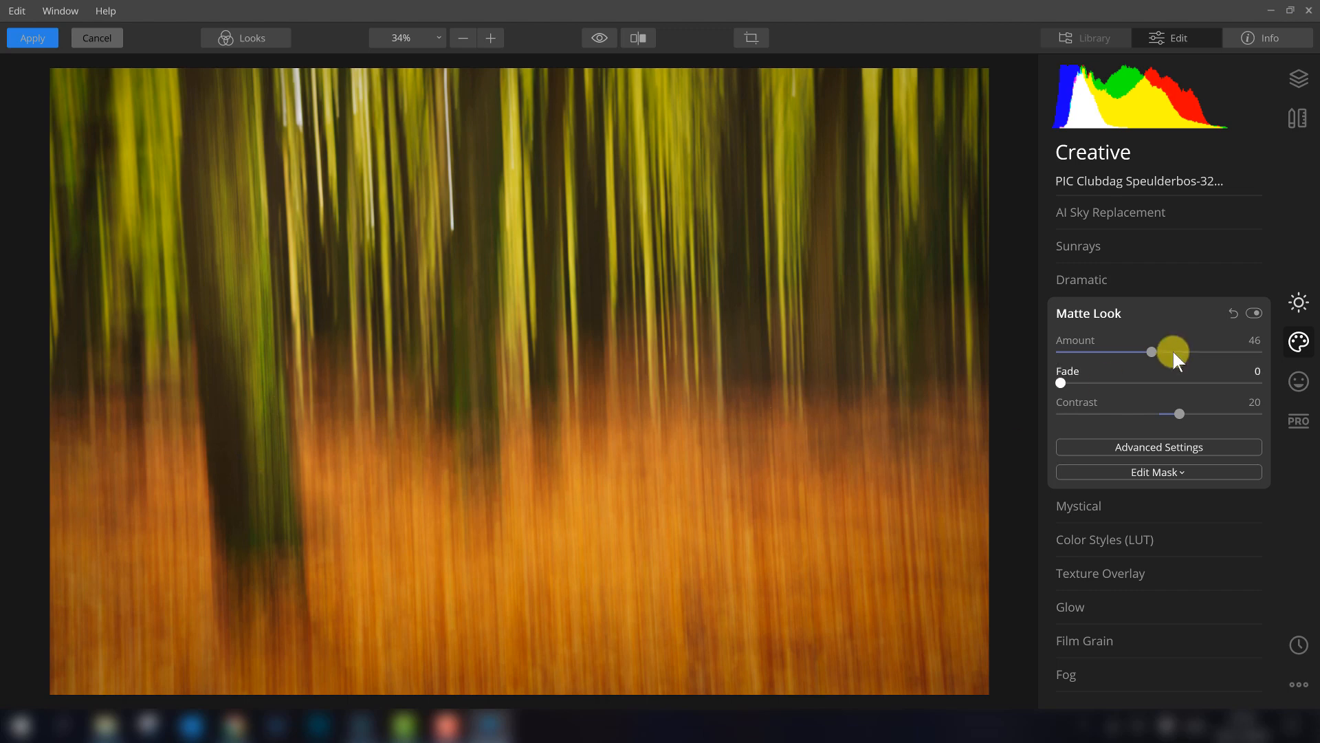
{"action": "left_click", "coordinate": [1252, 314]}
{"action": "left_click", "coordinate": [1252, 314]}
{"action": "left_click", "coordinate": [1251, 314]}
{"action": "left_click", "coordinate": [1251, 314]}
Set the Matte Look Amount to 41, Fade to 8 and Contrast to 37.
{"action": "left_click_drag", "start_coordinate": [1141, 352], "coordinate": [1075, 386]}
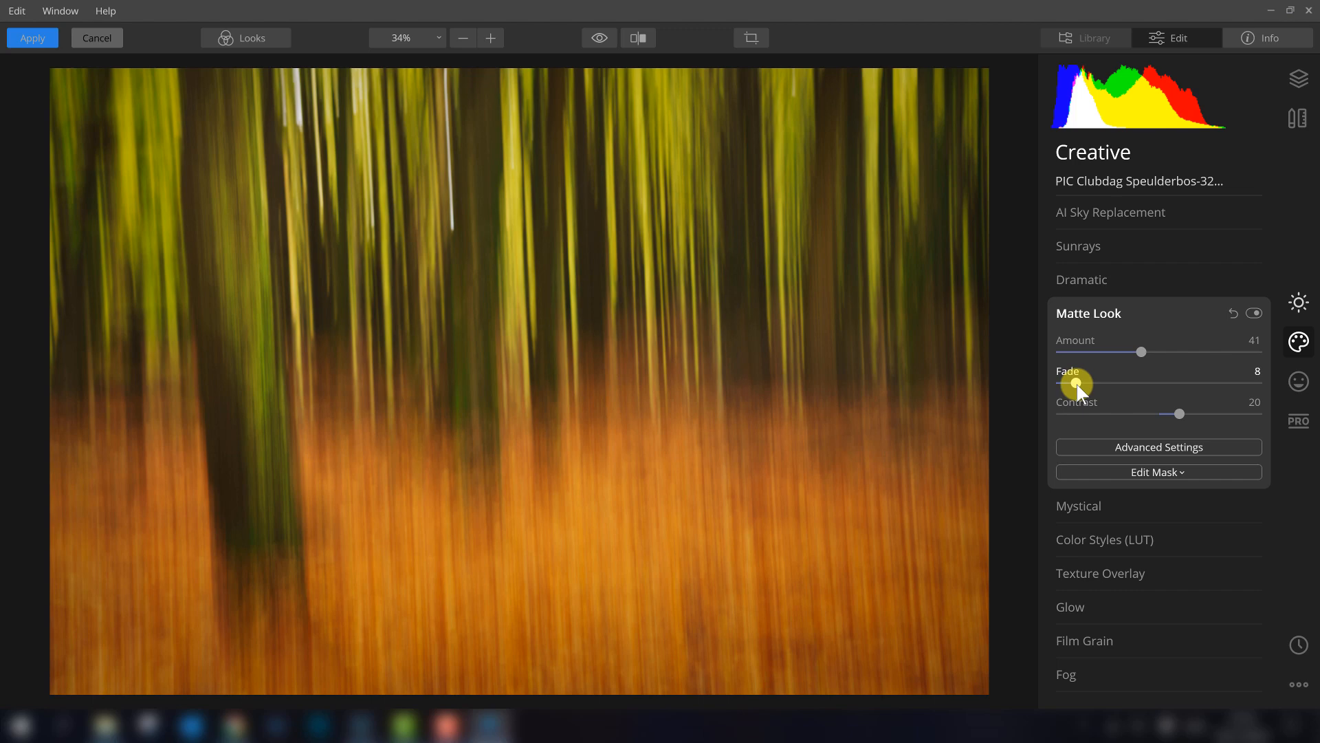
{"action": "left_click_drag", "start_coordinate": [1077, 389], "coordinate": [1077, 389]}
{"action": "mouse_move", "coordinate": [1178, 414]}
{"action": "left_mouse_down"}
{"action": "mouse_move", "coordinate": [1208, 417]}
{"action": "mouse_move", "coordinate": [1176, 414]}
{"action": "mouse_move", "coordinate": [1197, 415]}
{"action": "left_mouse_up"}
Compare the photo with and without Matte Look and against the original, and slightly reduce the Matte Look Amount.
{"action": "left_click", "coordinate": [1255, 313]}
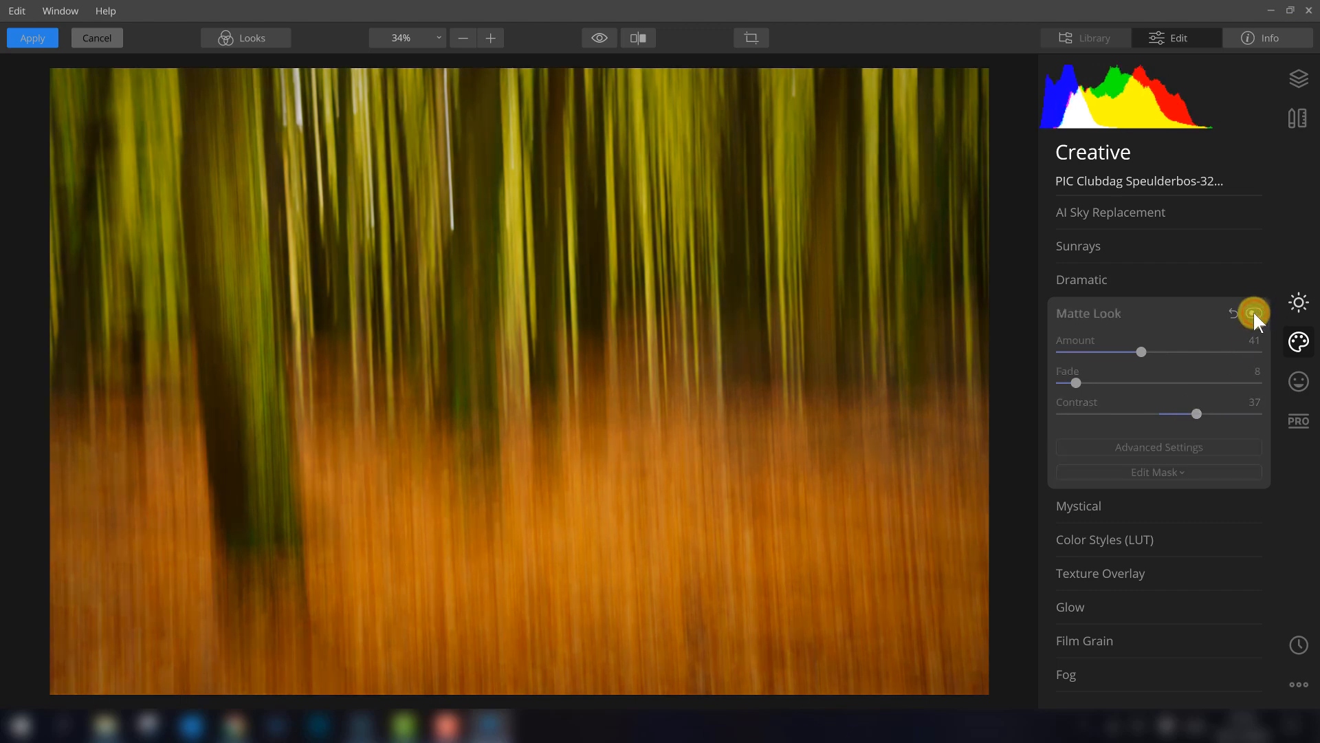
{"action": "left_click", "coordinate": [1253, 313]}
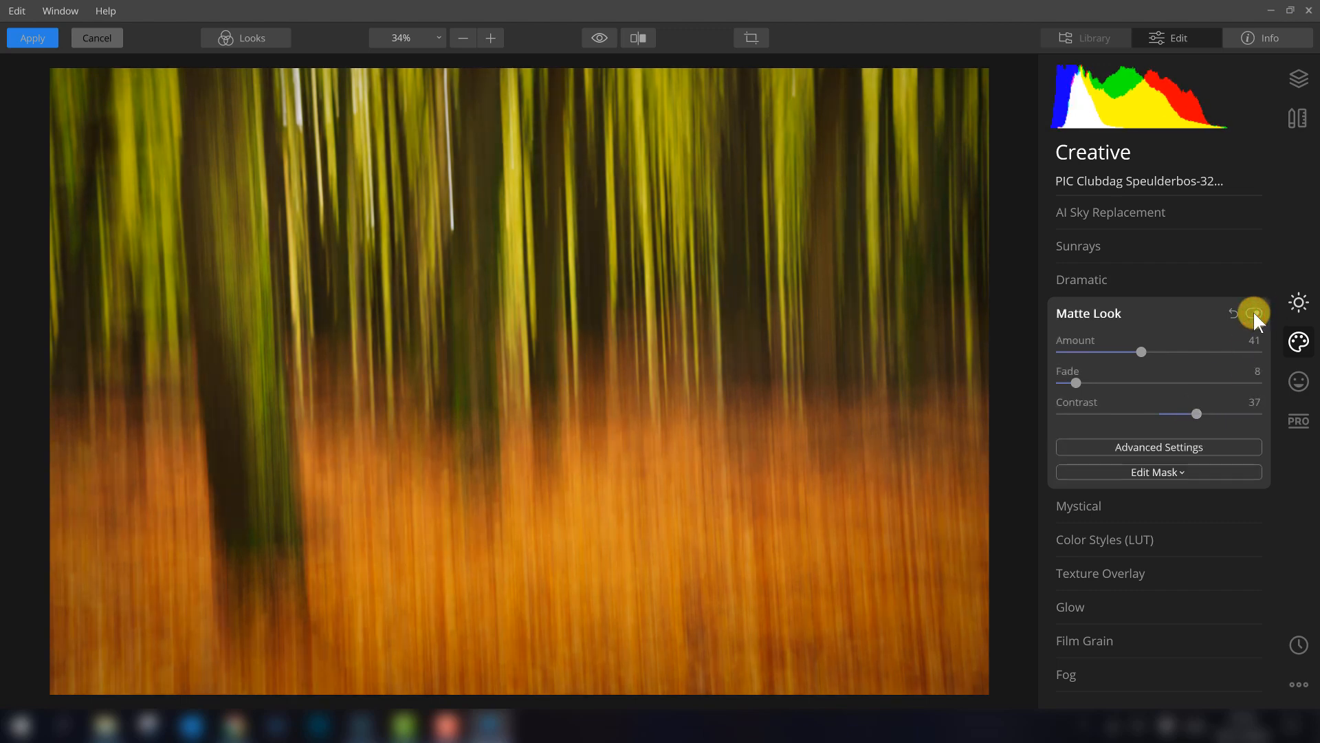
{"action": "left_click", "coordinate": [1253, 313]}
{"action": "left_click", "coordinate": [1253, 313]}
{"action": "left_click", "coordinate": [1253, 313]}
{"action": "left_click", "coordinate": [1253, 313]}
{"action": "left_click", "coordinate": [595, 36]}
{"action": "left_click", "coordinate": [595, 36]}
{"action": "left_click", "coordinate": [1253, 313]}
{"action": "left_click", "coordinate": [601, 40]}
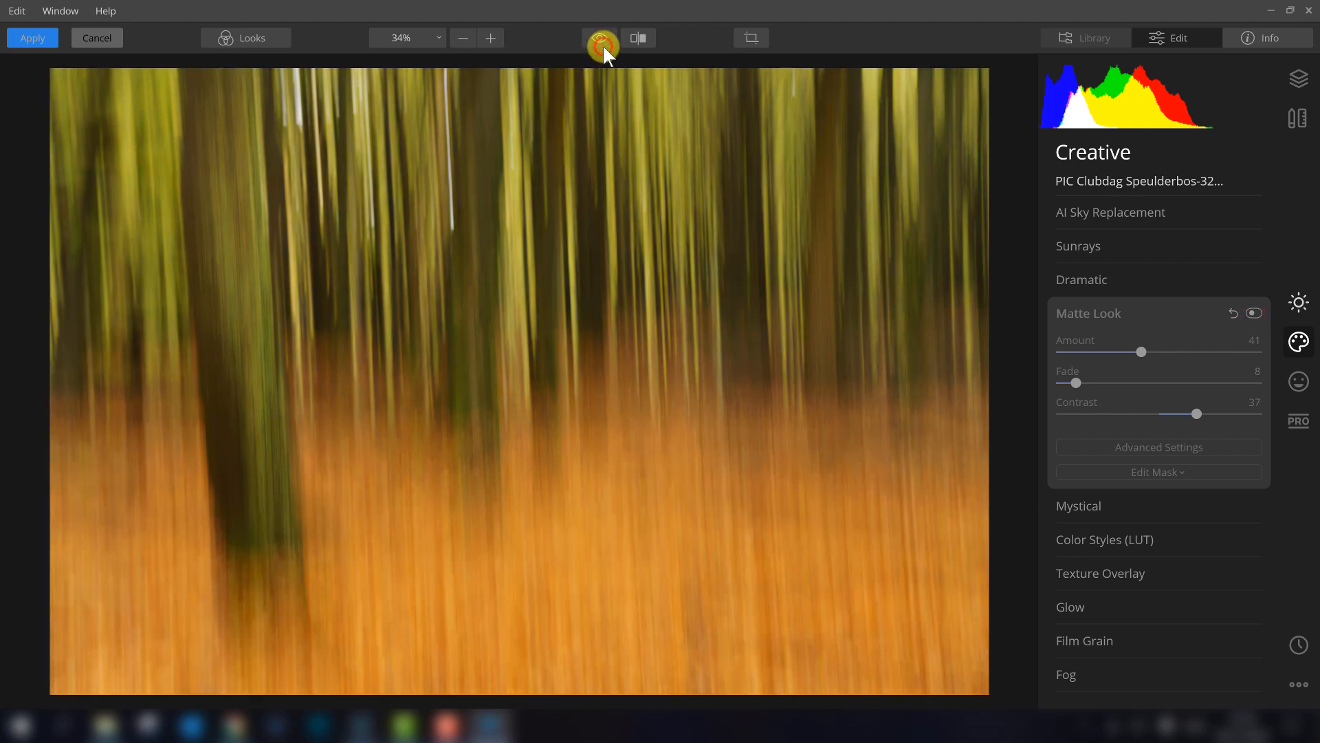
{"action": "left_click", "coordinate": [601, 40]}
{"action": "left_click", "coordinate": [1252, 313]}
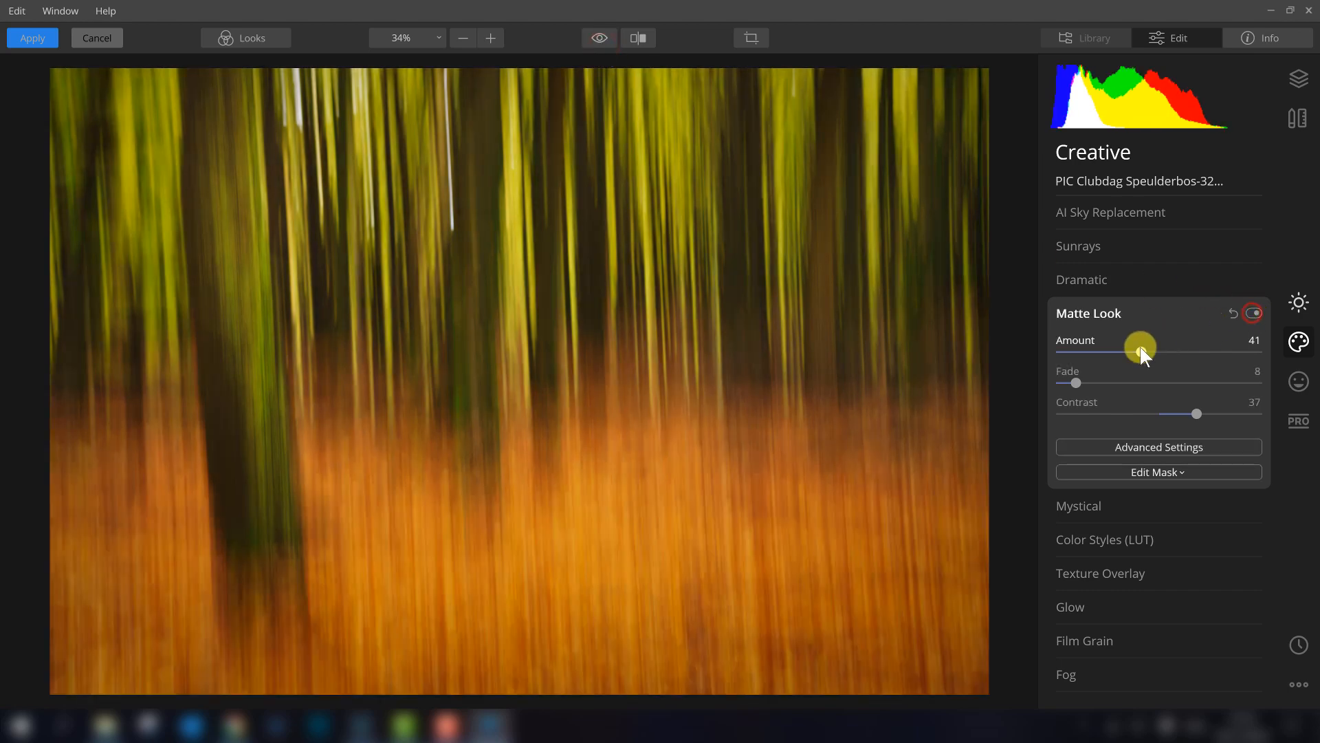
{"action": "left_click_drag", "start_coordinate": [1142, 351], "coordinate": [1126, 351]}
Add the Mystical filter with an Amount of 14, keep Shadows at 0, and compare with the original photo.
{"action": "left_click", "coordinate": [1126, 510]}
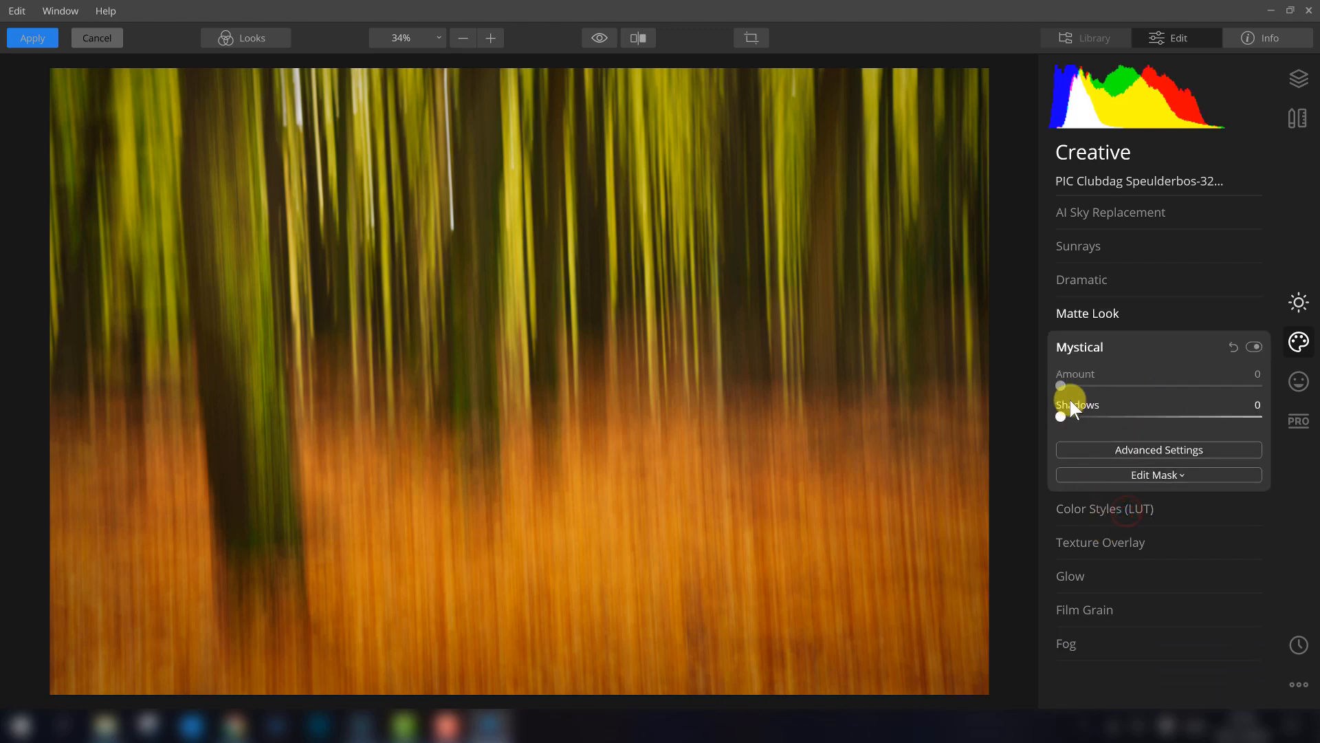
{"action": "left_click_drag", "start_coordinate": [1060, 384], "coordinate": [1089, 388]}
{"action": "left_click_drag", "start_coordinate": [1061, 416], "coordinate": [955, 416]}
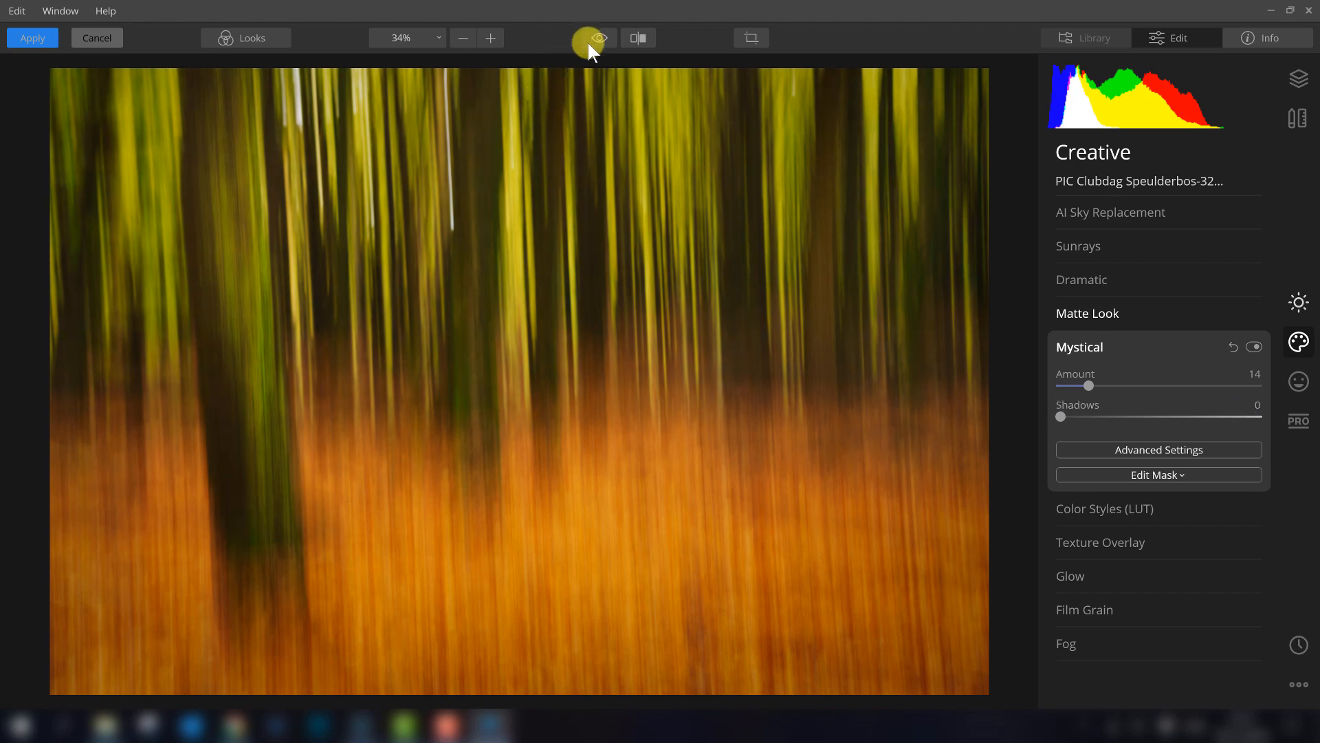
{"action": "left_click", "coordinate": [609, 40]}
Preview the Color Styles LUTs on the photo and leave the list without choosing one.
{"action": "left_click", "coordinate": [1093, 507]}
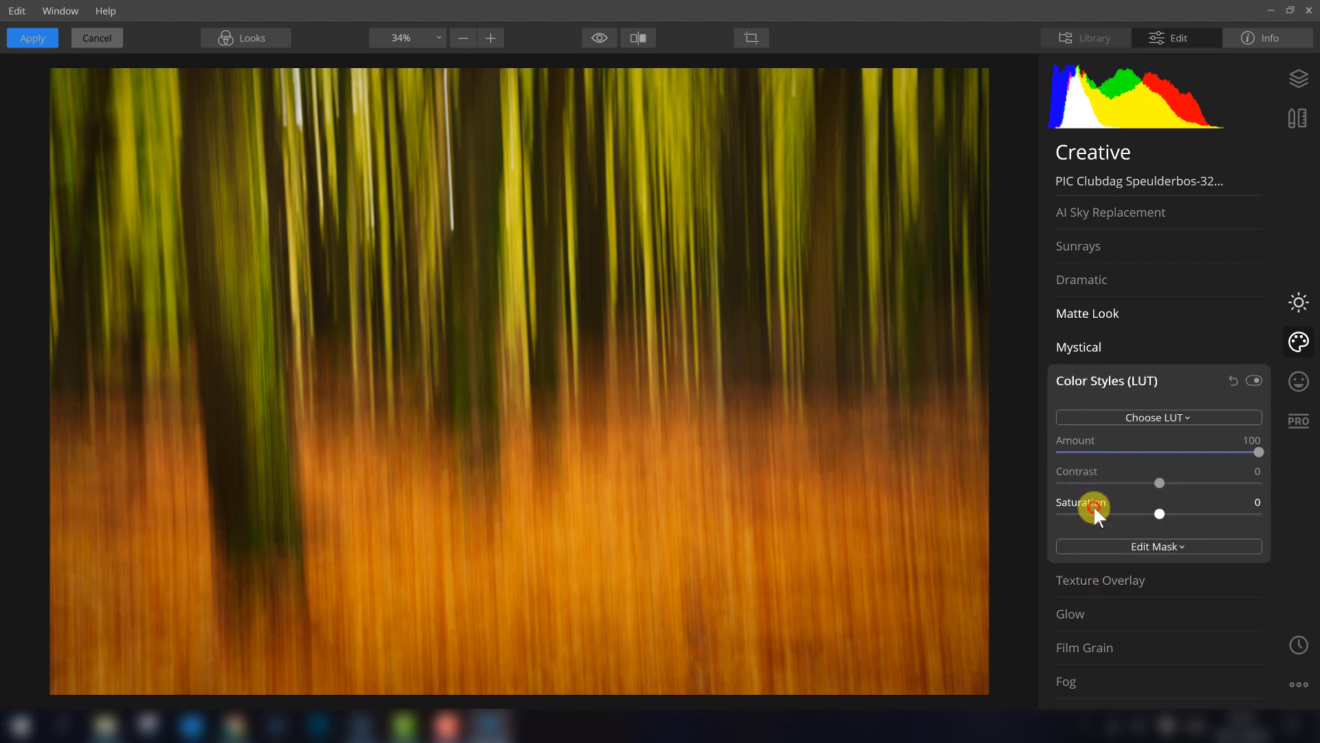
{"action": "left_click", "coordinate": [1116, 420]}
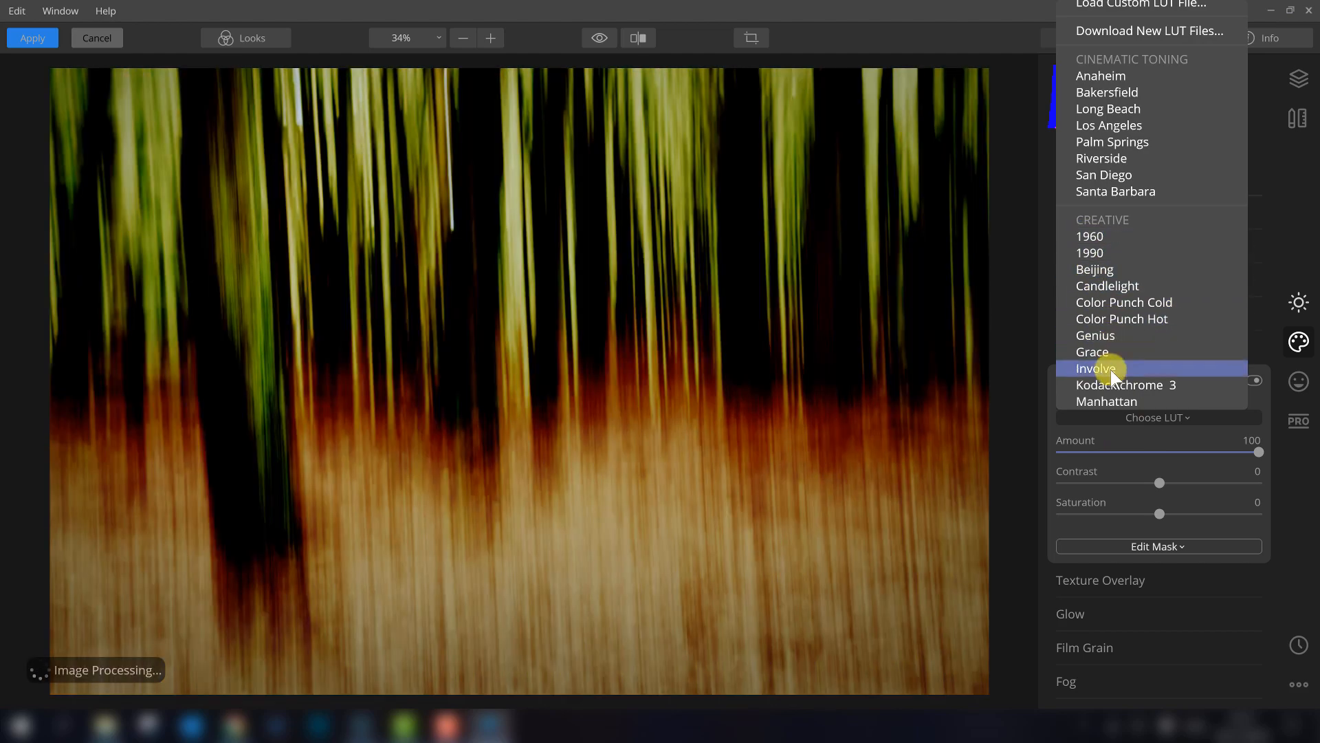
{"action": "scroll", "coordinate": [1114, 306], "scroll_direction": "down", "scroll_amount": 2}
{"action": "scroll", "coordinate": [1115, 306], "scroll_direction": "down", "scroll_amount": 6}
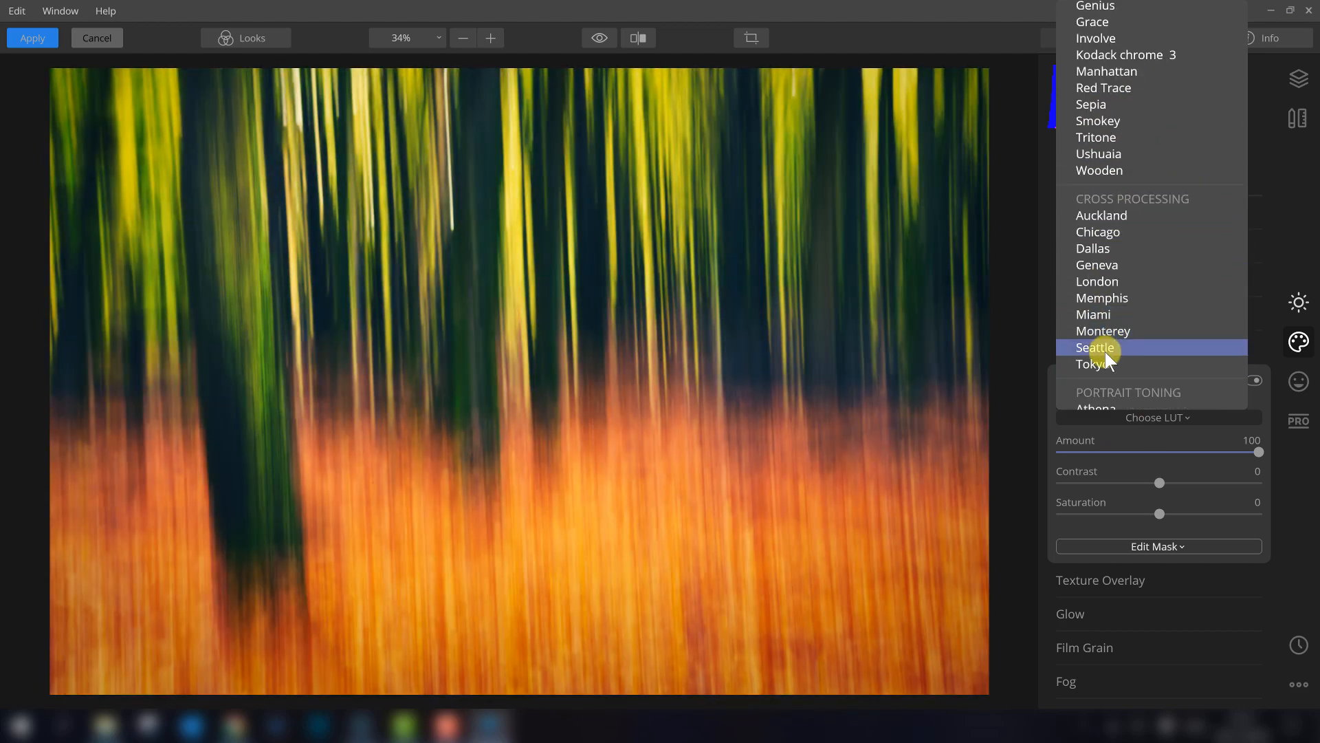
{"action": "scroll", "coordinate": [1104, 242], "scroll_direction": "up", "scroll_amount": 2}
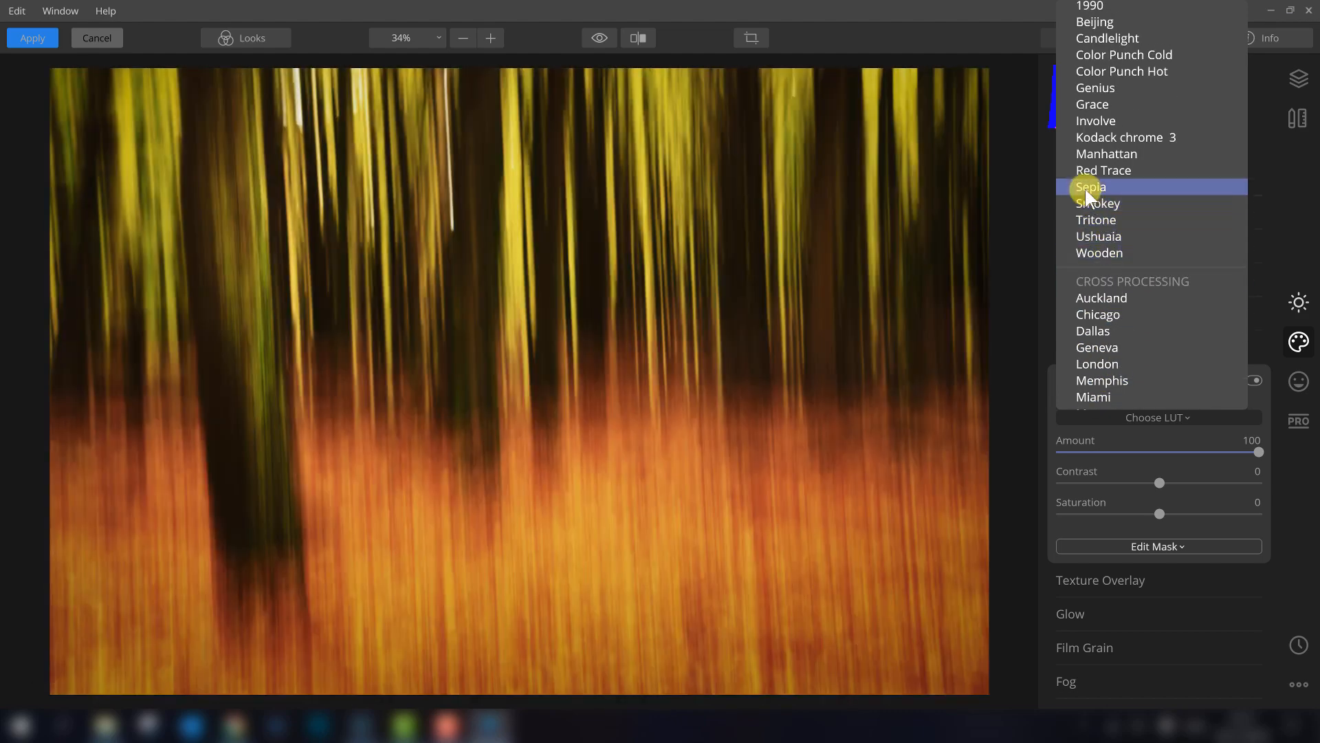
{"action": "scroll", "coordinate": [1134, 344], "scroll_direction": "down", "scroll_amount": 3}
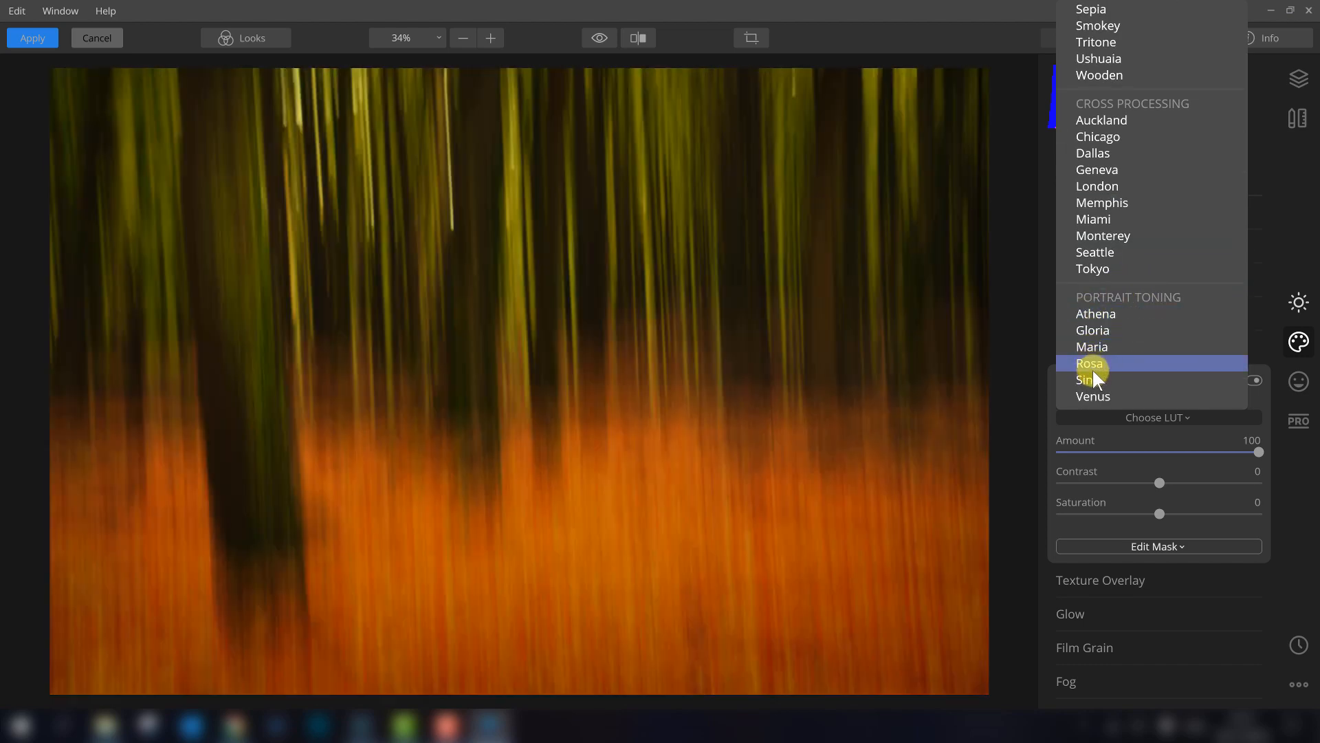
{"action": "scroll", "coordinate": [1097, 385], "scroll_direction": "up", "scroll_amount": 5}
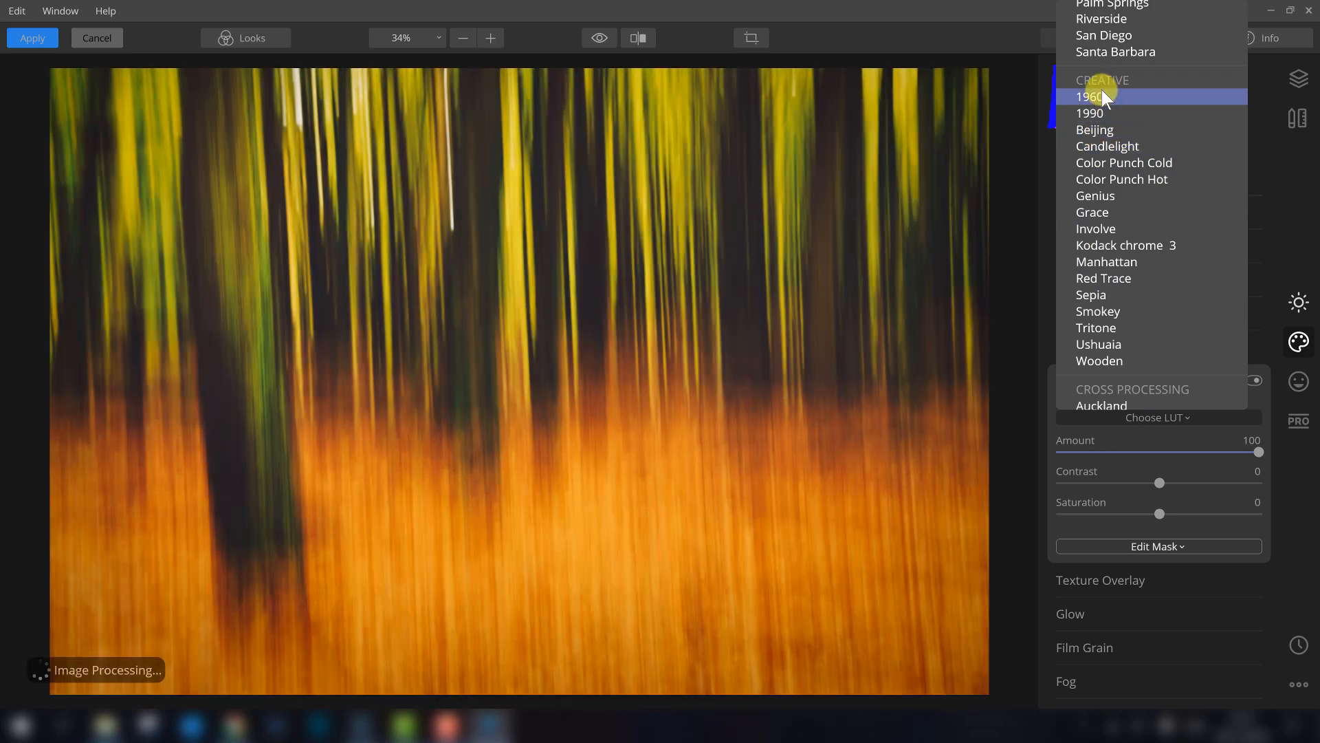
{"action": "scroll", "coordinate": [1086, 175], "scroll_direction": "up", "scroll_amount": 3}
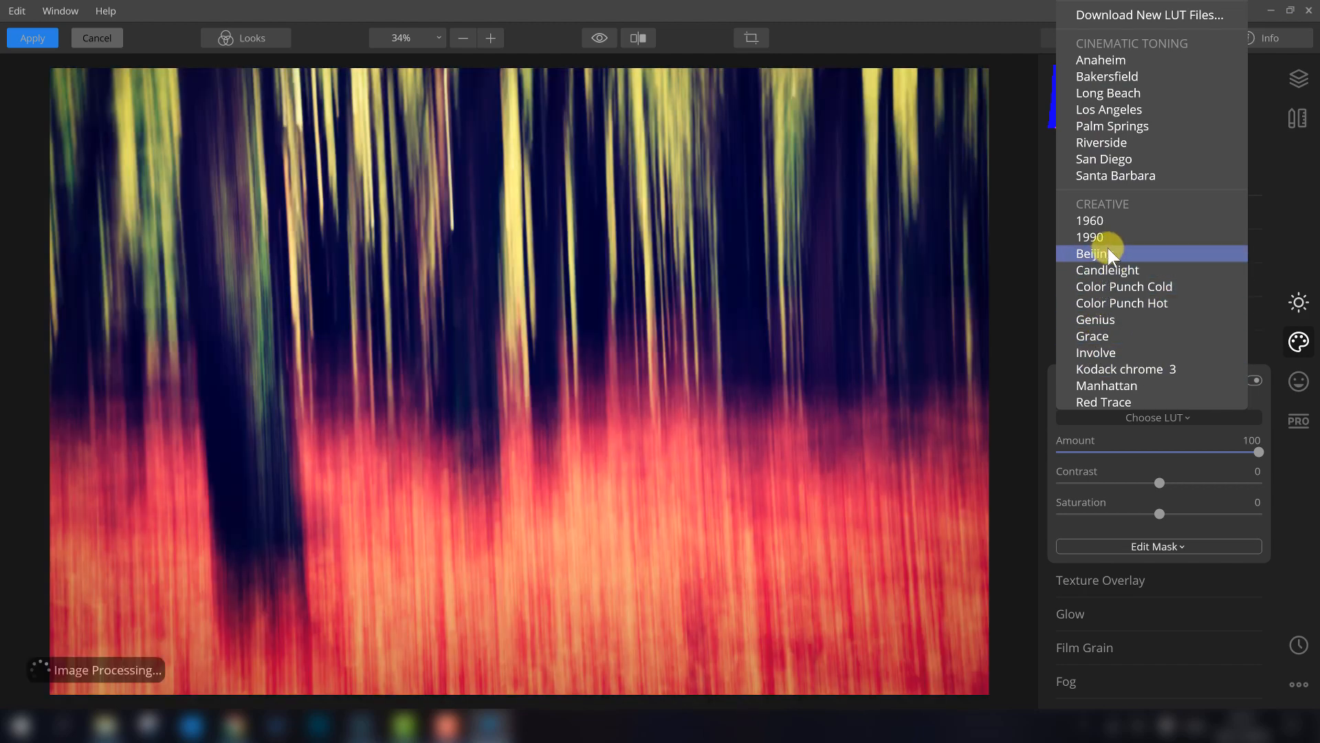
{"action": "scroll", "coordinate": [1108, 206], "scroll_direction": "up", "scroll_amount": 1}
{"action": "left_click", "coordinate": [1294, 458]}
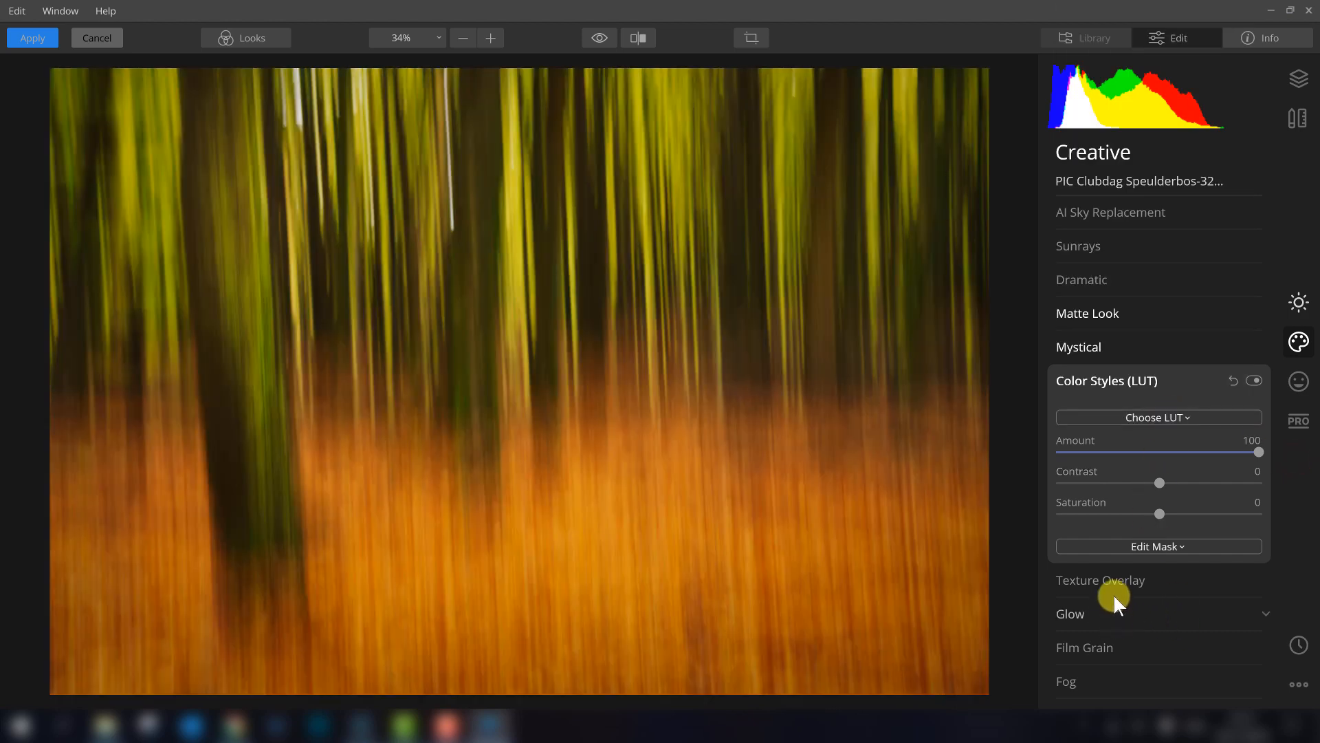
Add Dark Fog with an Amount of 10 and compare the photo with and without it.
{"action": "left_click", "coordinate": [1093, 684]}
{"action": "mouse_move", "coordinate": [1062, 573]}
{"action": "left_mouse_down"}
{"action": "mouse_move", "coordinate": [1128, 575]}
{"action": "mouse_move", "coordinate": [1053, 575]}
{"action": "mouse_move", "coordinate": [1106, 575]}
{"action": "mouse_move", "coordinate": [1070, 576]}
{"action": "left_mouse_up"}
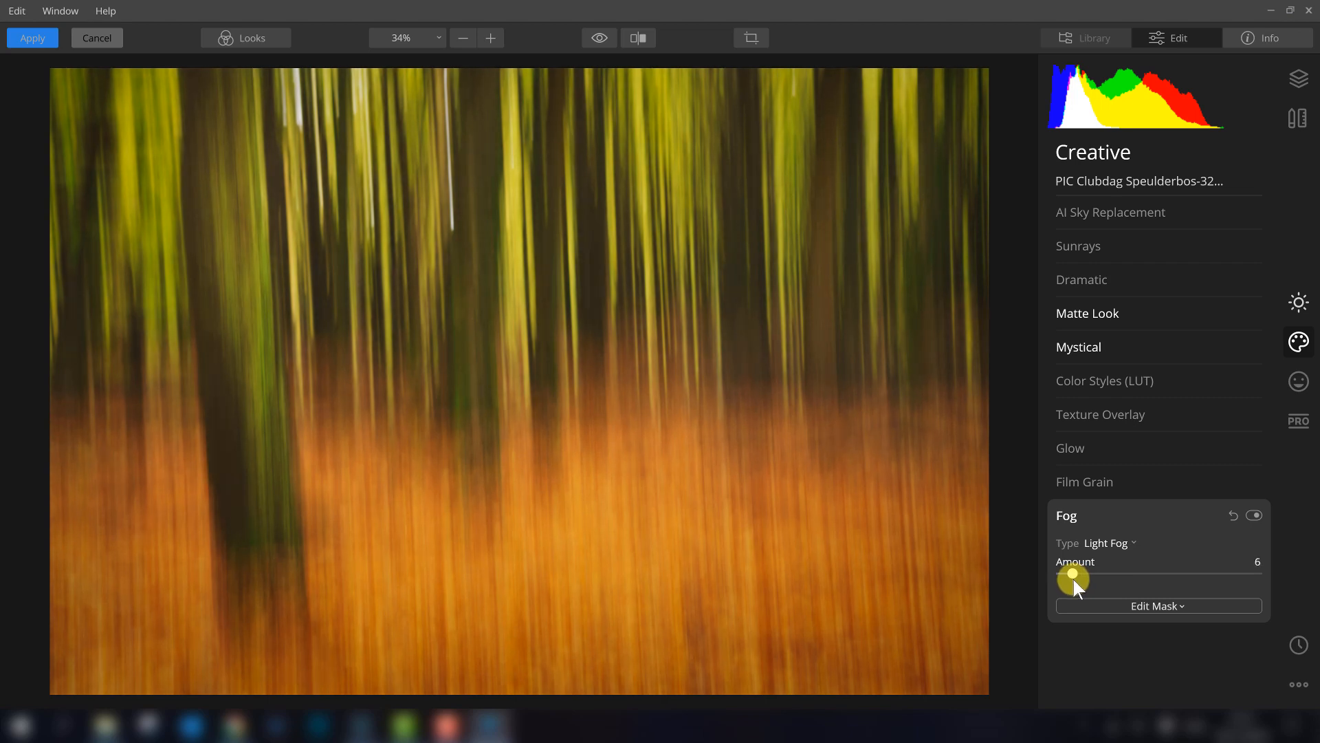
{"action": "left_click", "coordinate": [1098, 544]}
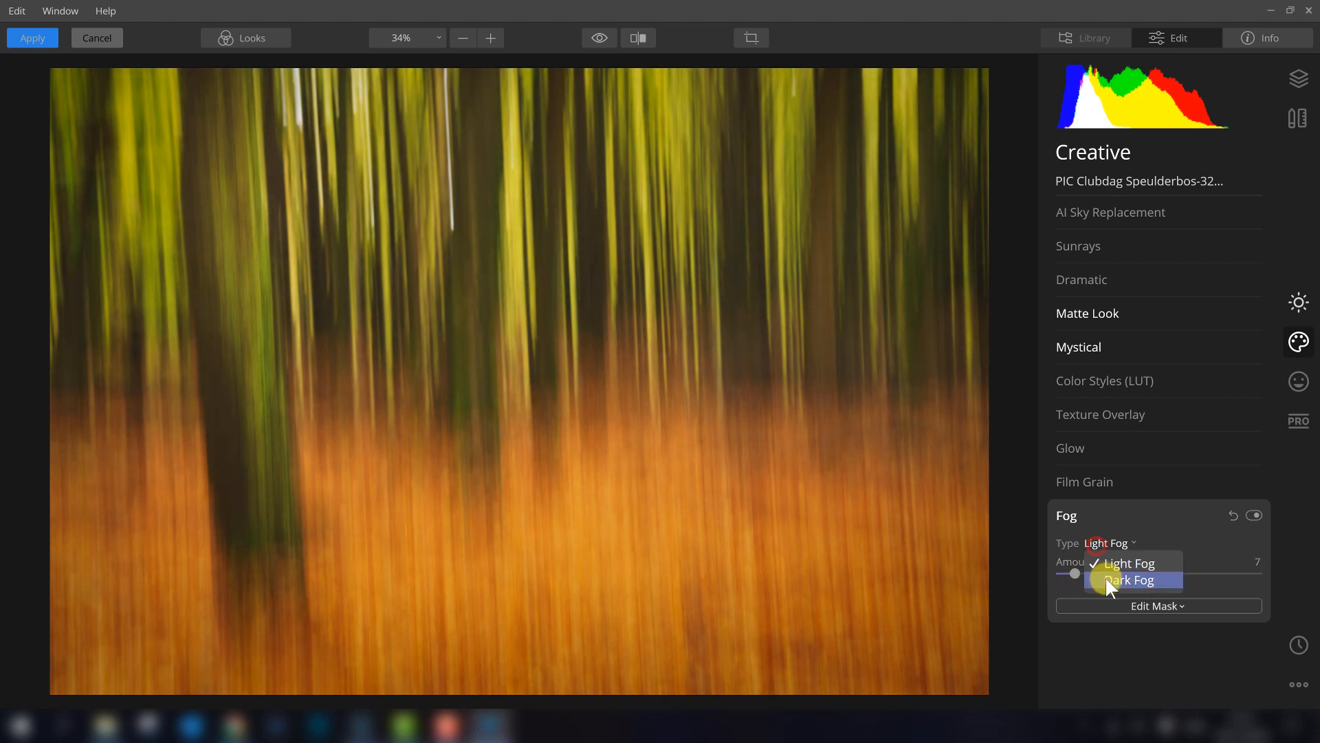
{"action": "left_click", "coordinate": [1105, 577]}
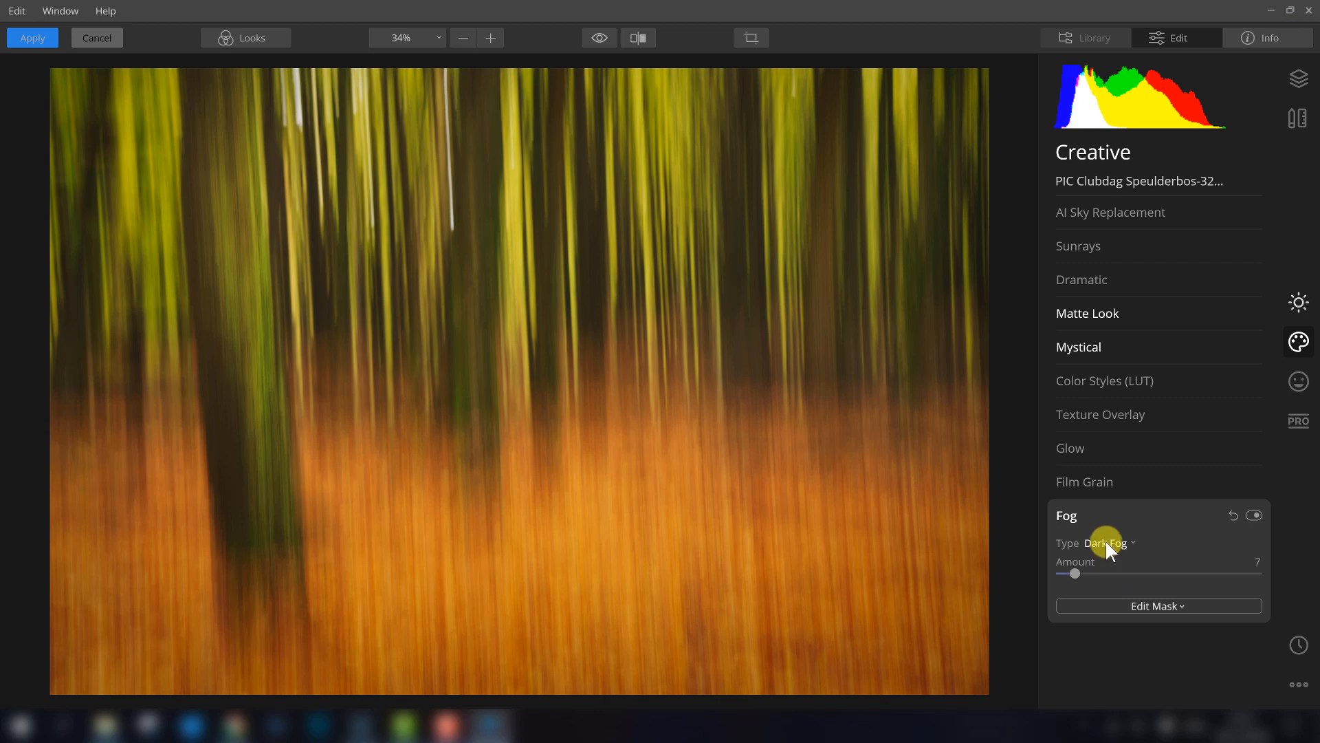
{"action": "left_click_drag", "start_coordinate": [1081, 573], "coordinate": [1082, 571]}
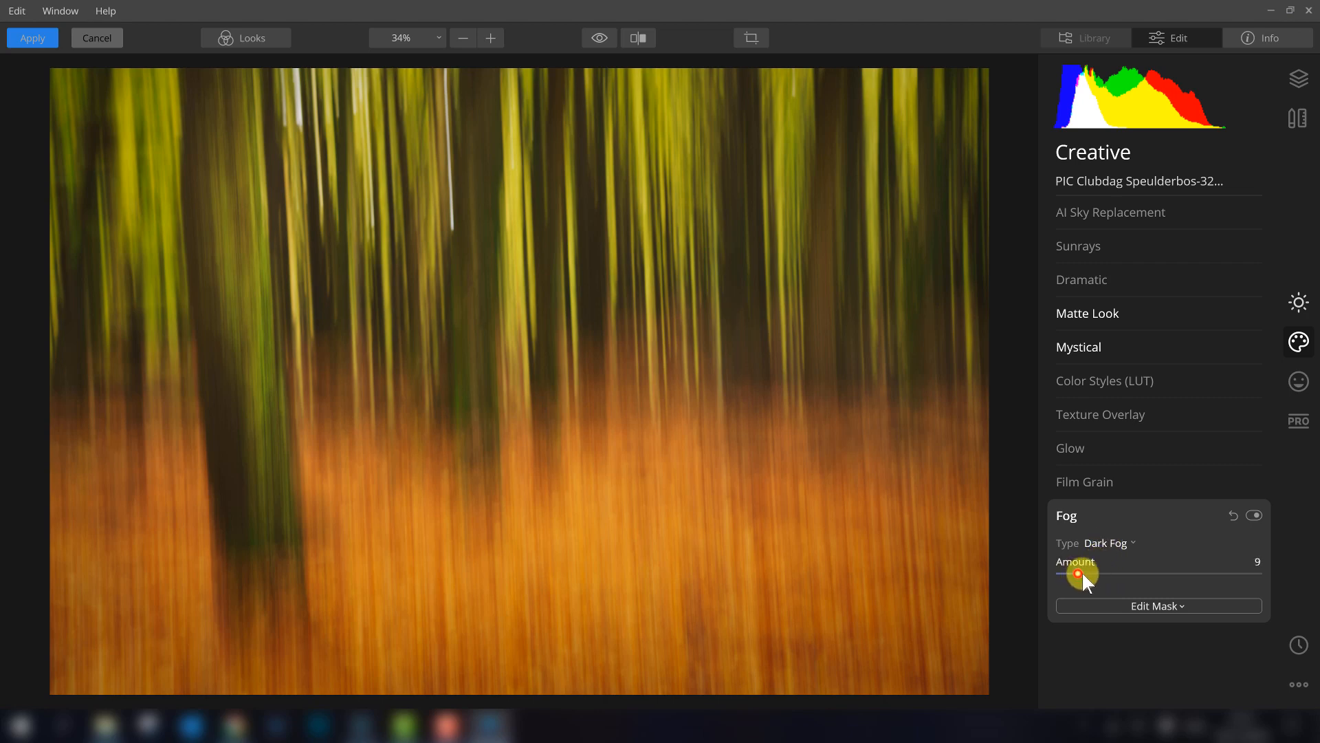
{"action": "left_click", "coordinate": [1253, 515]}
{"action": "left_click", "coordinate": [1253, 515]}
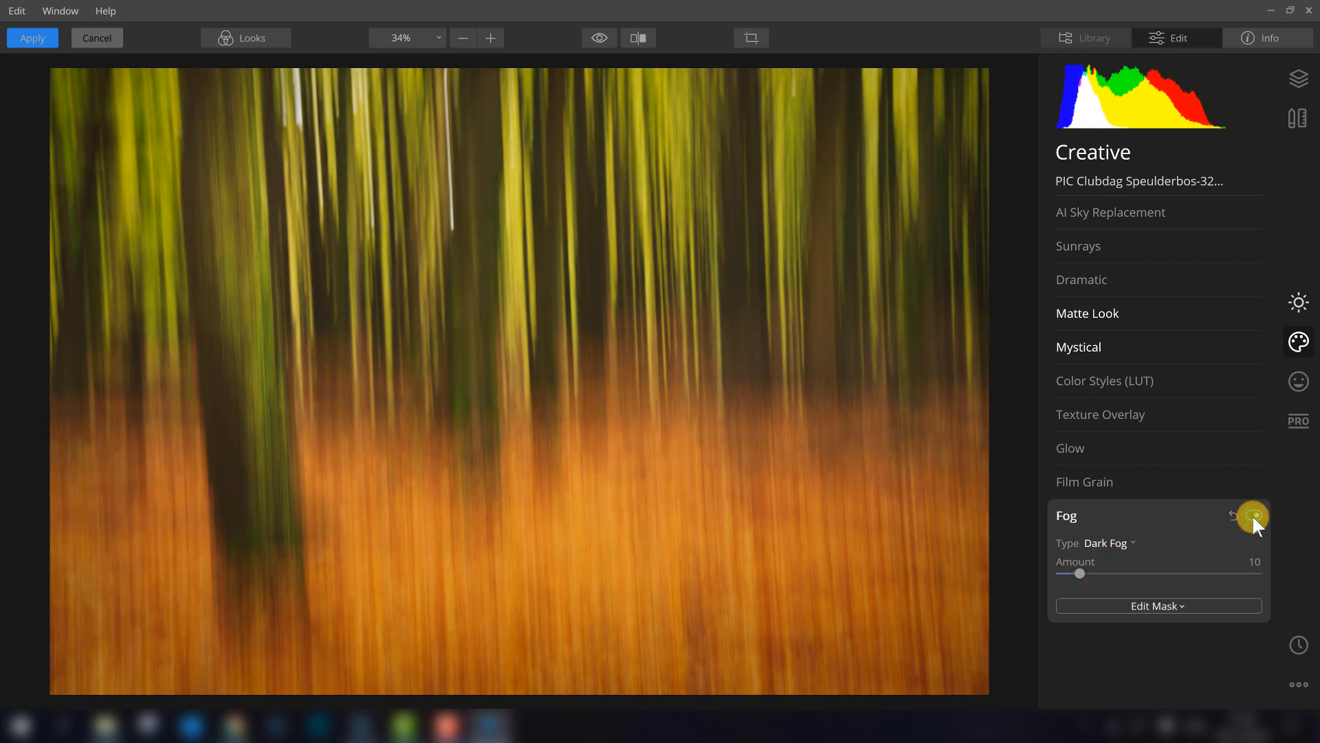
{"action": "left_click", "coordinate": [1252, 515]}
{"action": "left_click", "coordinate": [1252, 515]}
{"action": "left_click", "coordinate": [1252, 515]}
{"action": "left_click", "coordinate": [1252, 515]}
Reduce the Fog Amount to 7 and compare the photo with and without the fog.
{"action": "mouse_move", "coordinate": [1082, 575]}
{"action": "left_mouse_down"}
{"action": "mouse_move", "coordinate": [1141, 572]}
{"action": "mouse_move", "coordinate": [1077, 575]}
{"action": "left_mouse_up"}
{"action": "left_click", "coordinate": [1251, 515]}
{"action": "left_click", "coordinate": [1251, 515]}
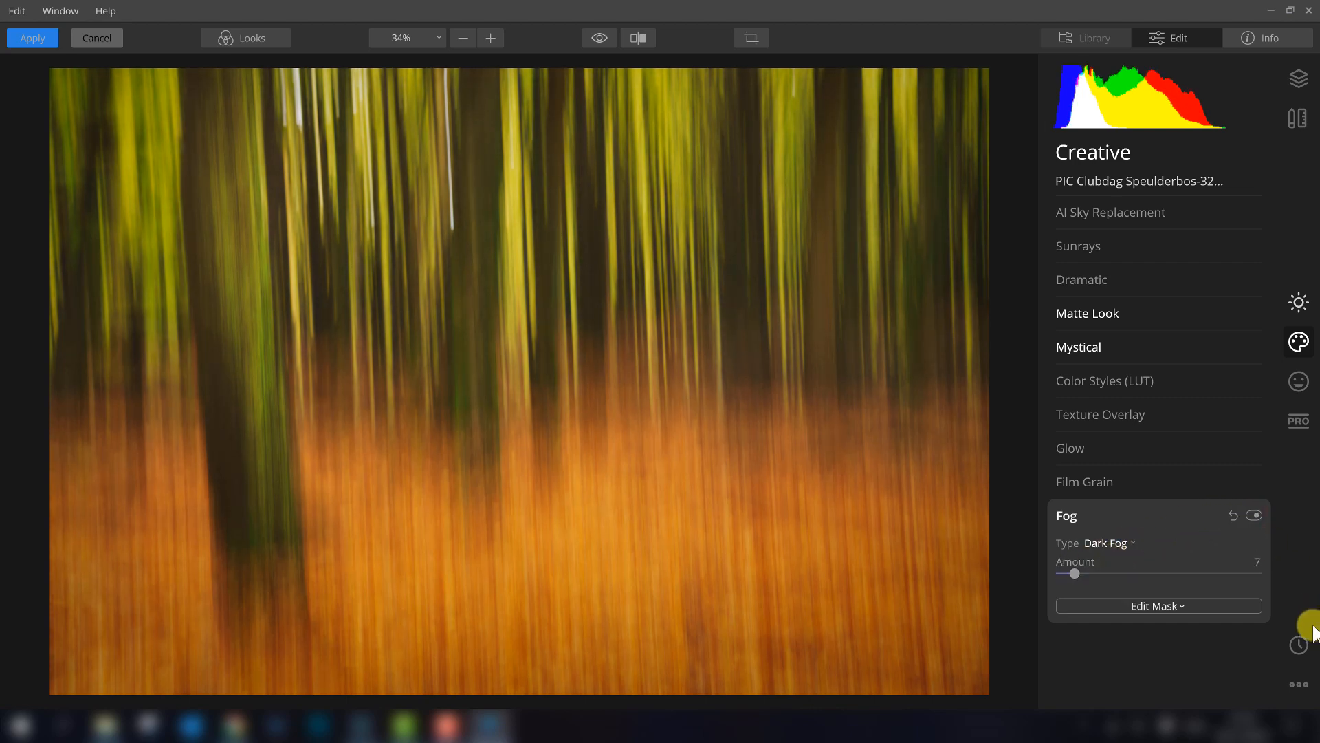
Add Advanced Contrast from the Pro filters with a Midtones Contrast of 9.
{"action": "left_click", "coordinate": [1304, 384]}
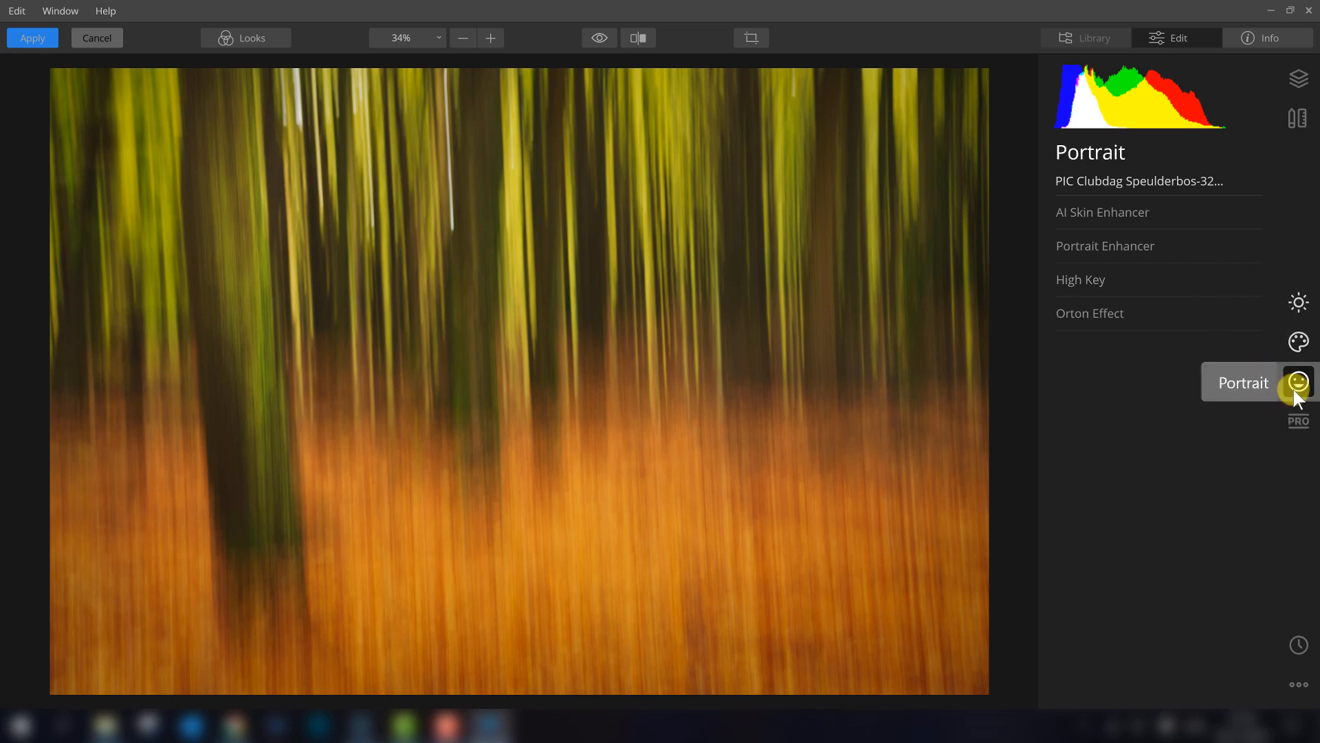
{"action": "left_click", "coordinate": [1296, 421]}
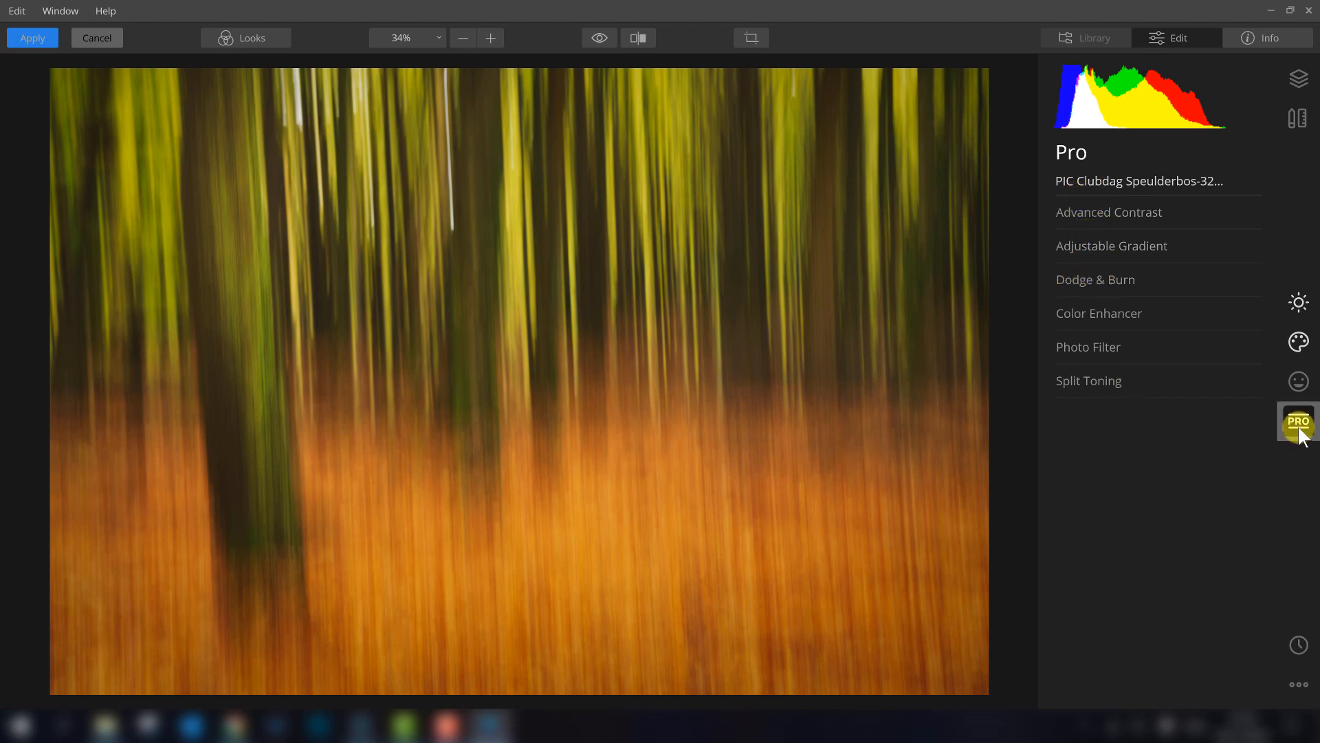
{"action": "left_click", "coordinate": [1109, 219]}
{"action": "left_click", "coordinate": [1060, 328]}
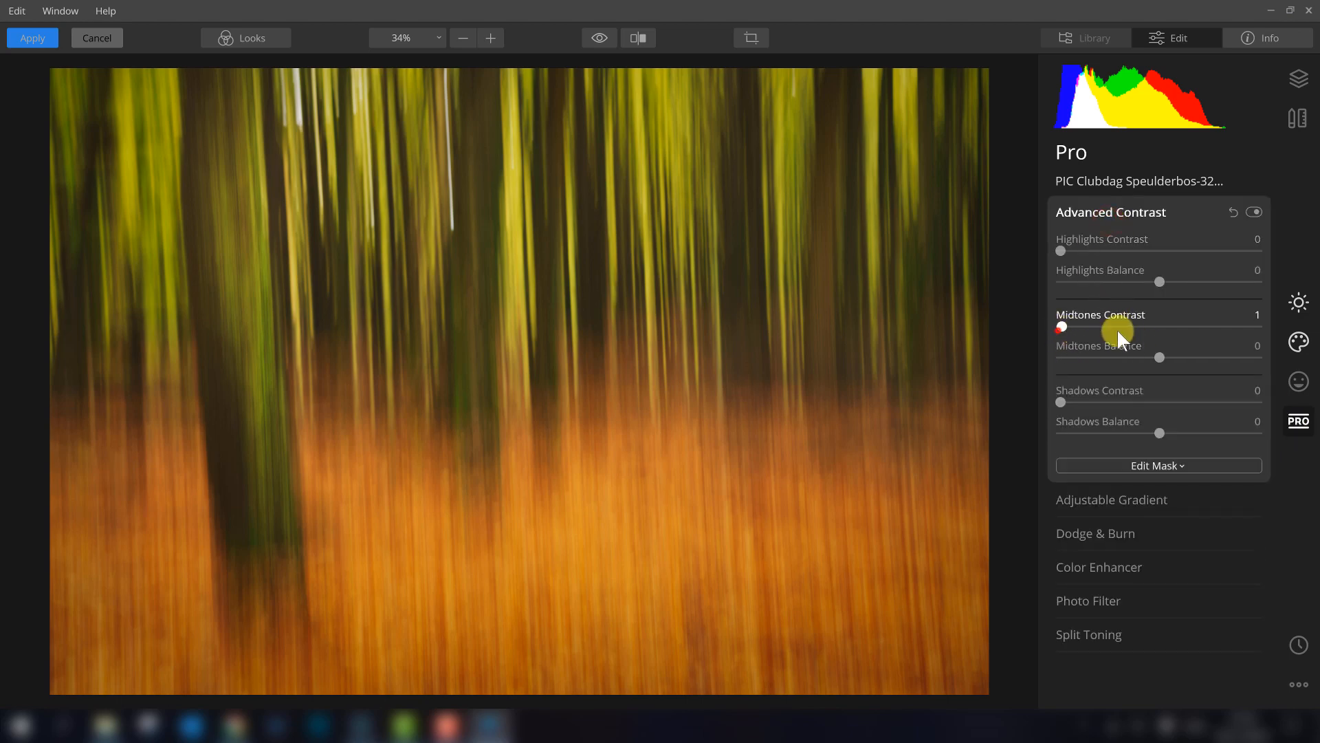
{"action": "left_click_drag", "start_coordinate": [1117, 329], "coordinate": [1075, 330]}
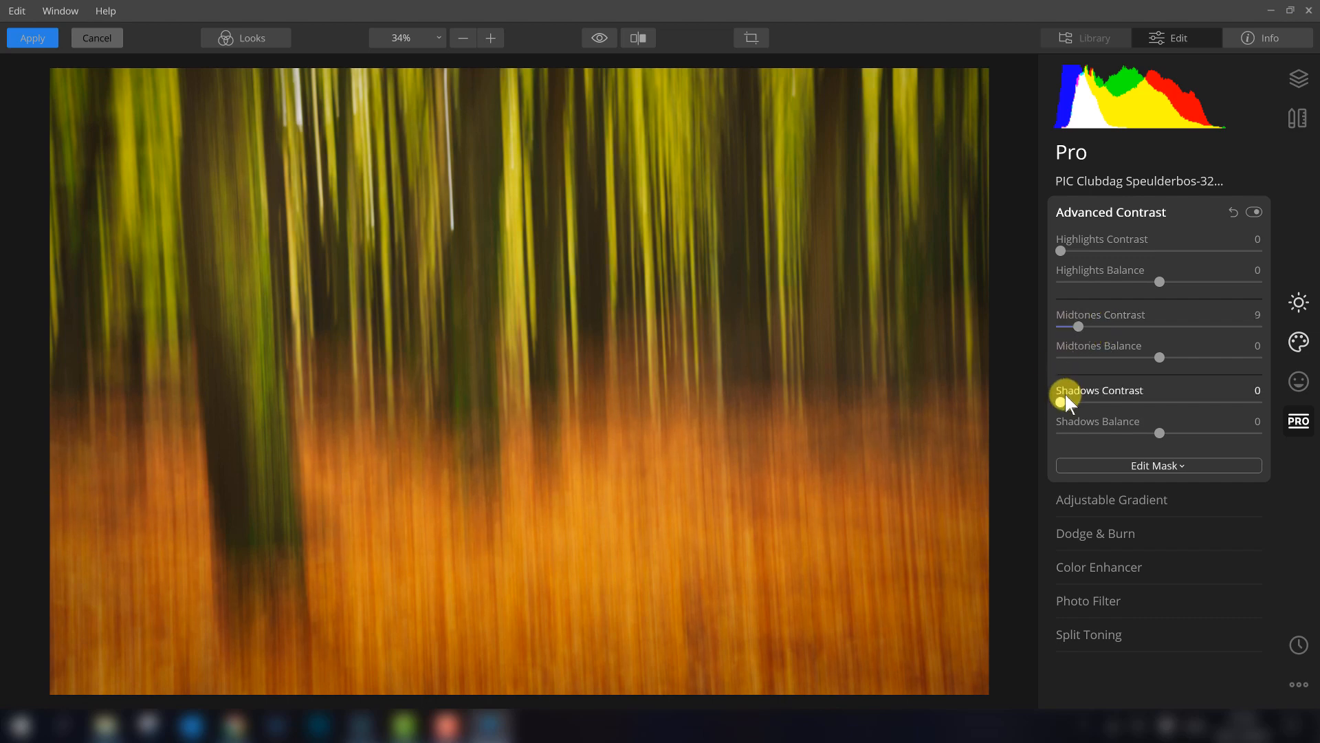
{"action": "left_click", "coordinate": [1108, 209]}
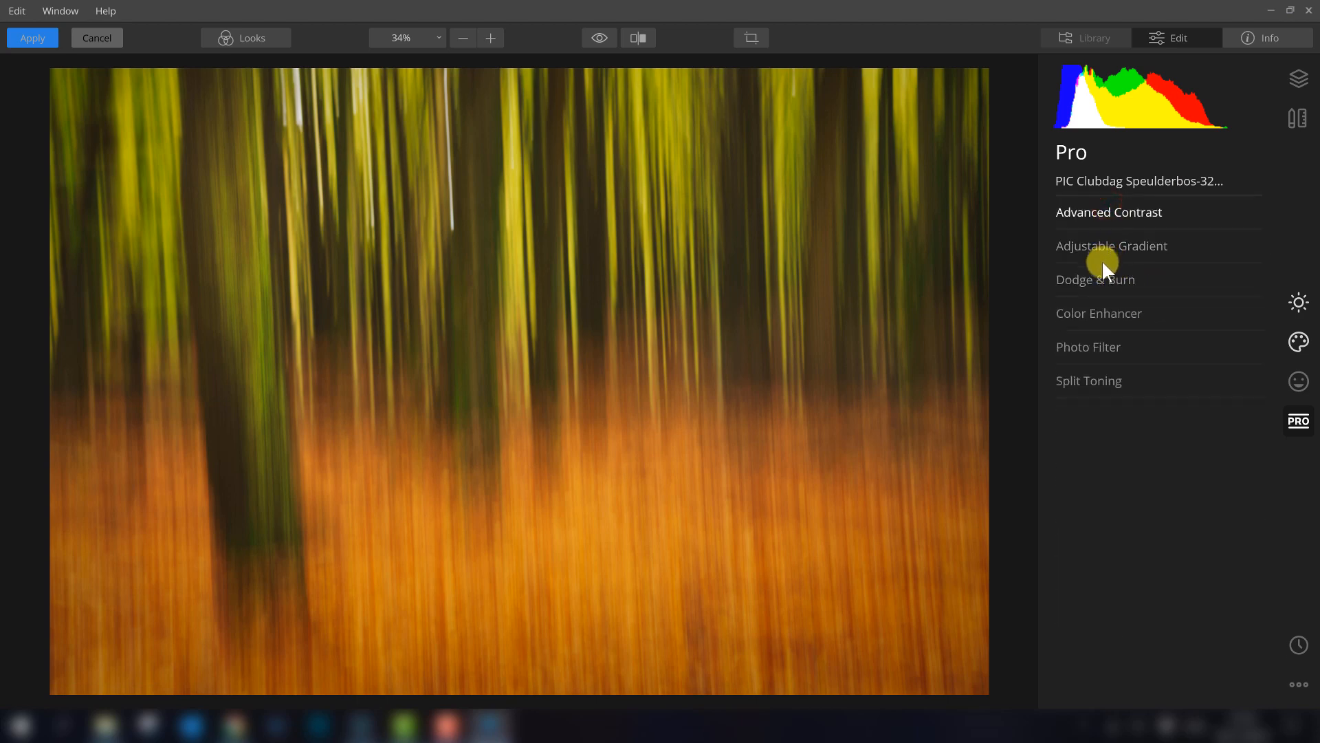
Add an Adjustable Gradient with a Top Exposure of -11 and compare the photo with its original version.
{"action": "left_click", "coordinate": [1098, 247]}
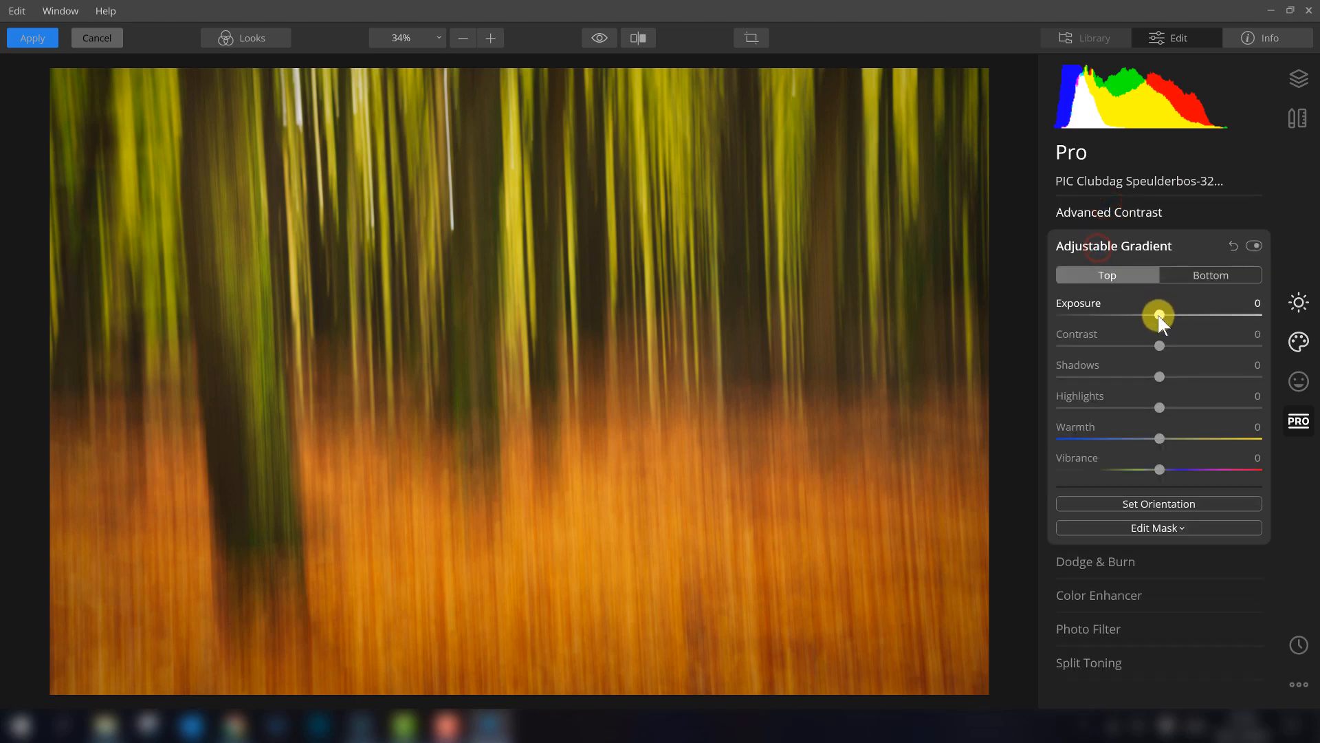
{"action": "mouse_move", "coordinate": [1158, 315]}
{"action": "left_mouse_down"}
{"action": "mouse_move", "coordinate": [1131, 315]}
{"action": "mouse_move", "coordinate": [1141, 315]}
{"action": "left_mouse_up"}
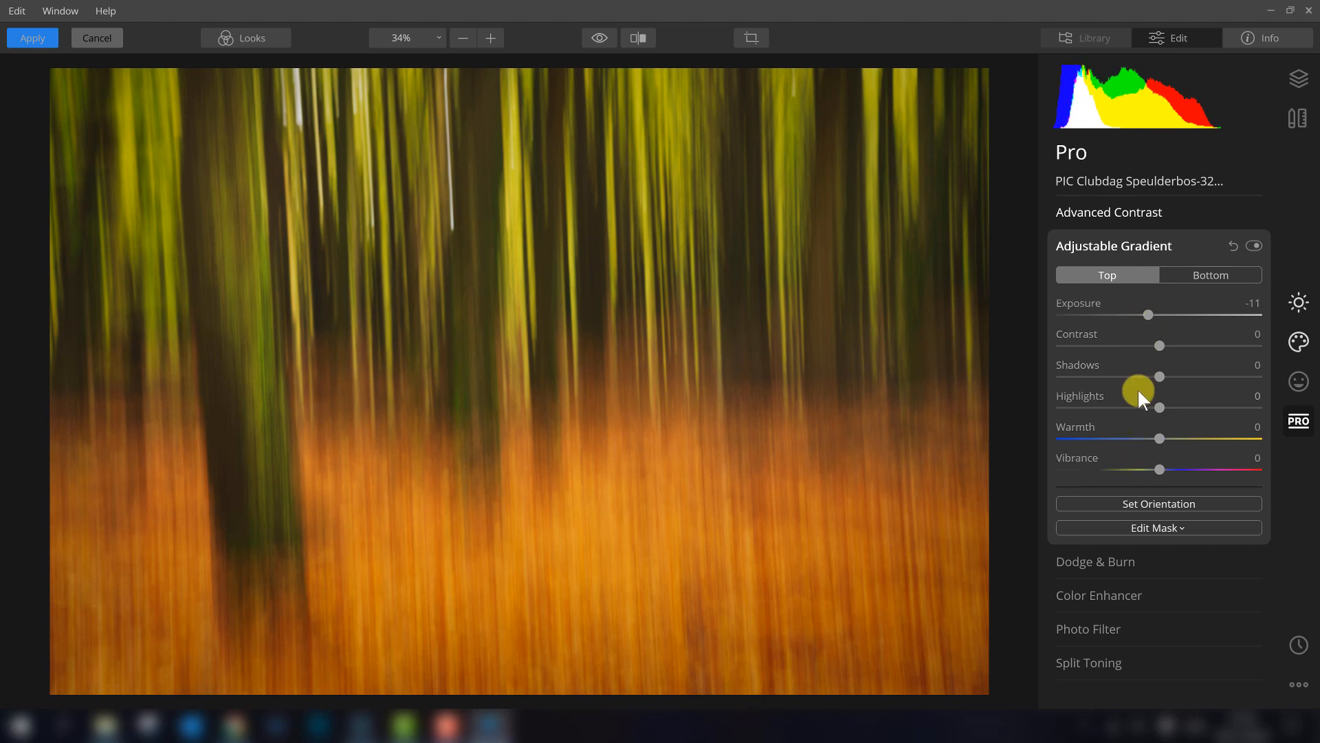
{"action": "left_click", "coordinate": [1121, 245]}
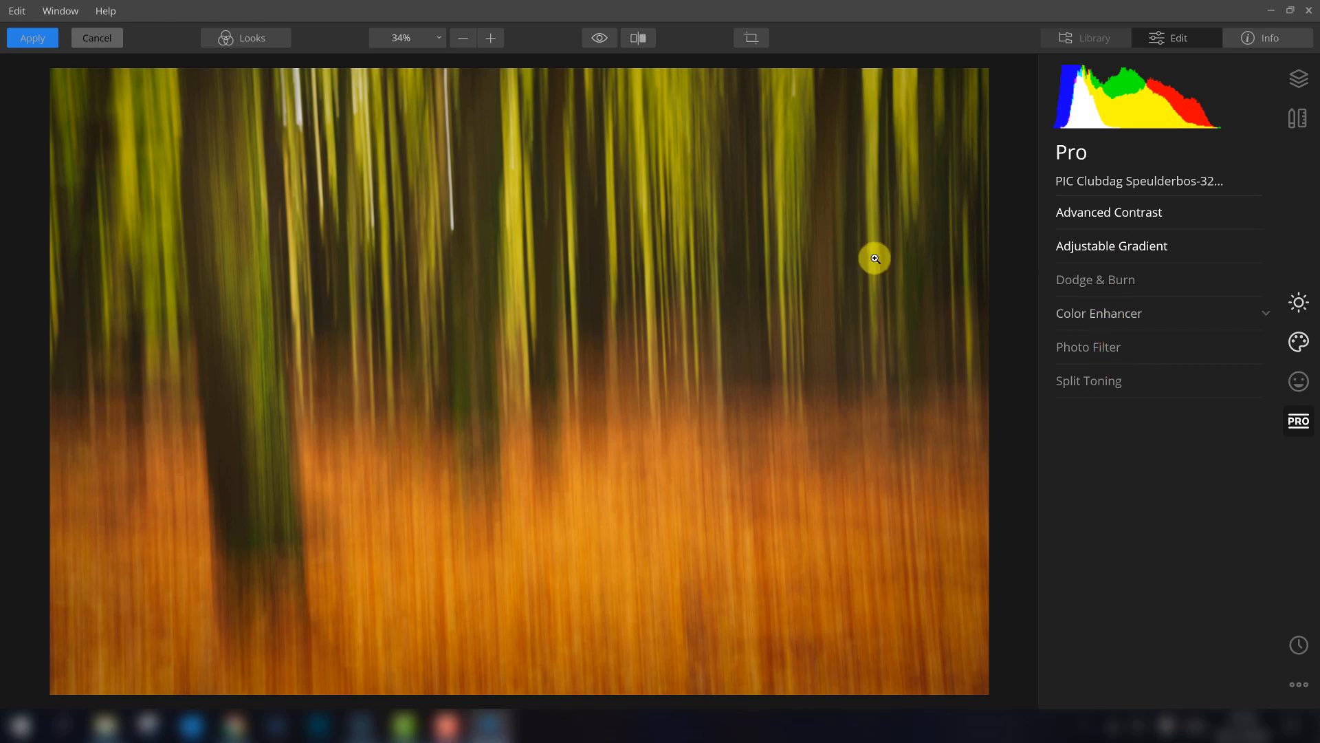
{"action": "left_click", "coordinate": [590, 40]}
{"action": "left_click", "coordinate": [591, 39]}
Crop the photo slightly tighter around its edges, keeping the Original aspect ratio, and apply the crop.
{"action": "left_click", "coordinate": [1297, 121]}
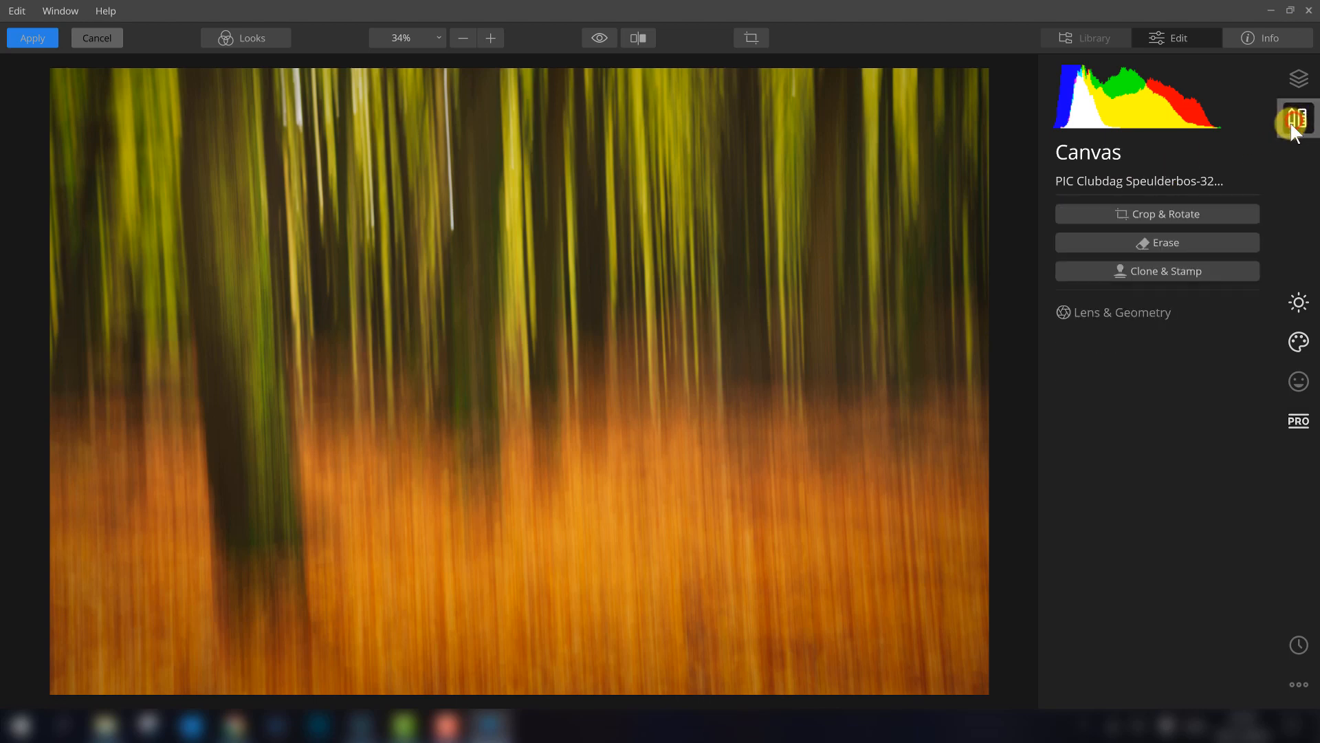
{"action": "left_click", "coordinate": [1157, 216]}
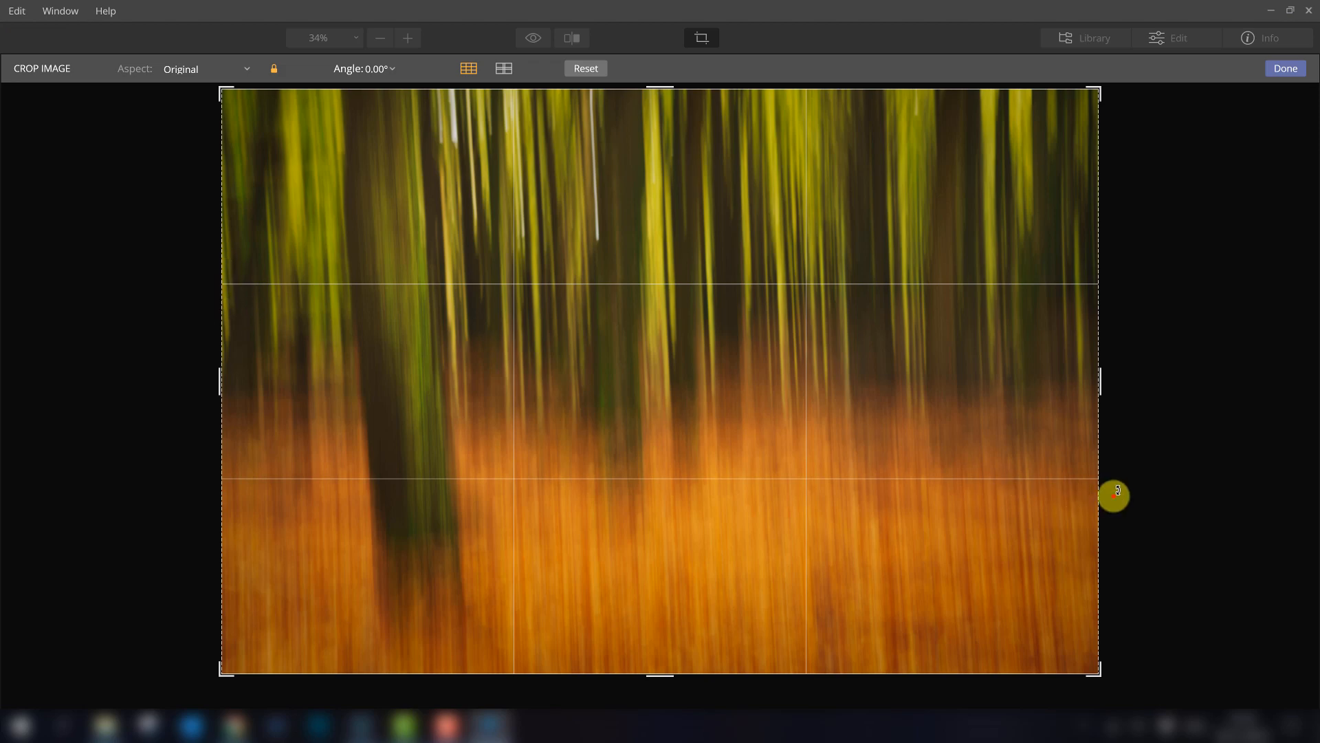
{"action": "left_click_drag", "start_coordinate": [1114, 494], "coordinate": [1114, 494]}
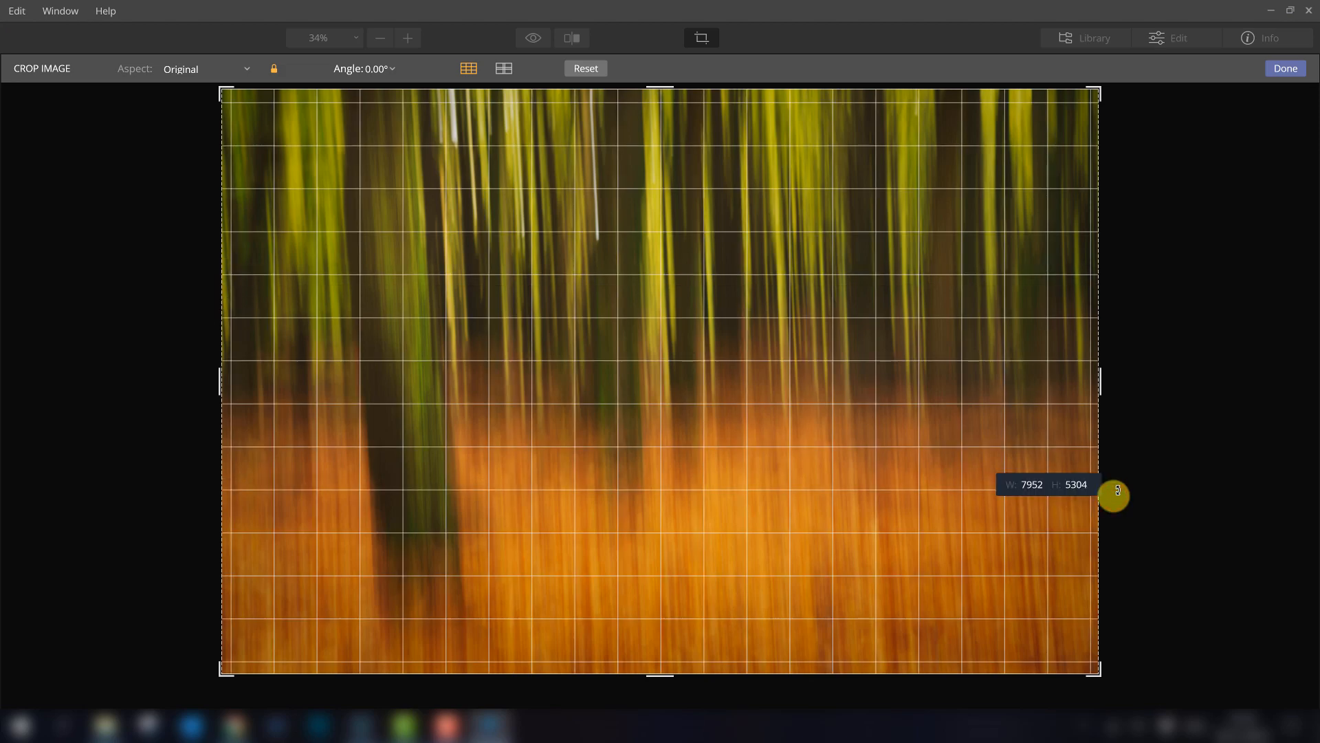
{"action": "left_click_drag", "start_coordinate": [1114, 494], "coordinate": [1114, 495]}
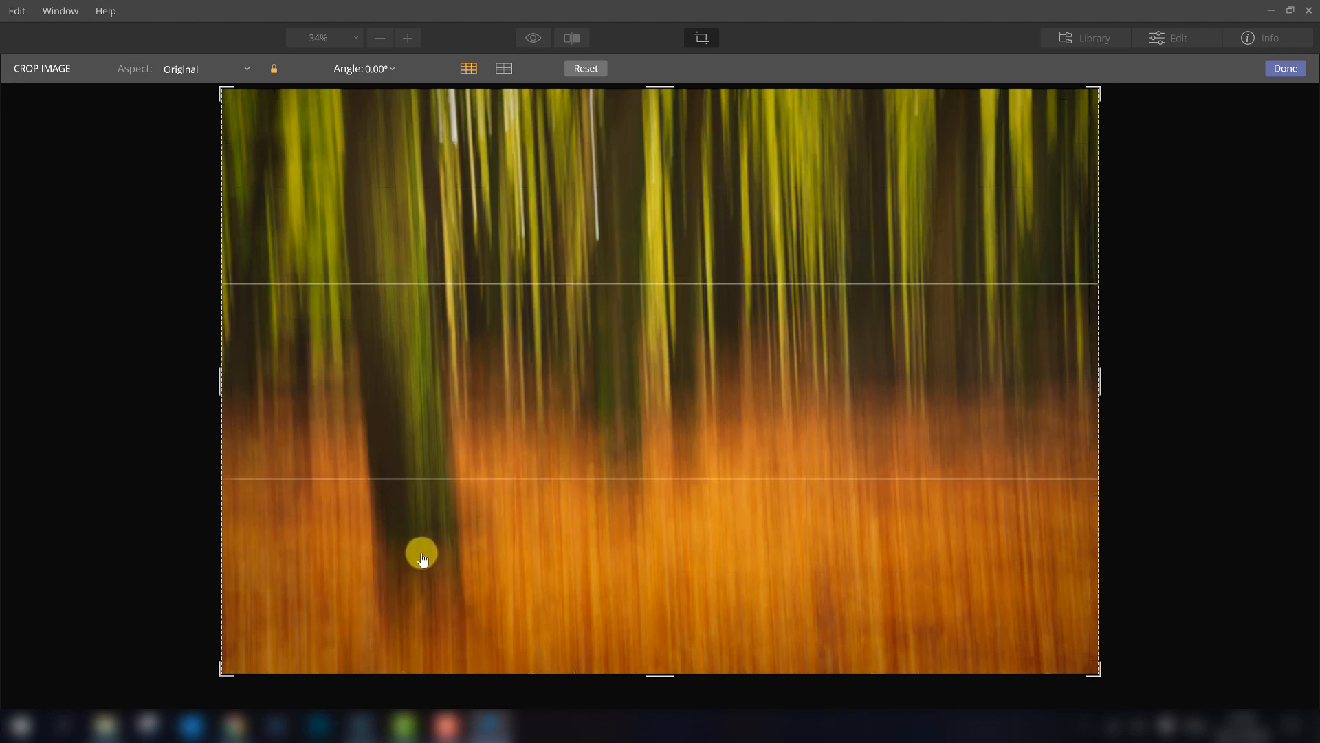
{"action": "left_click_drag", "start_coordinate": [221, 670], "coordinate": [198, 674]}
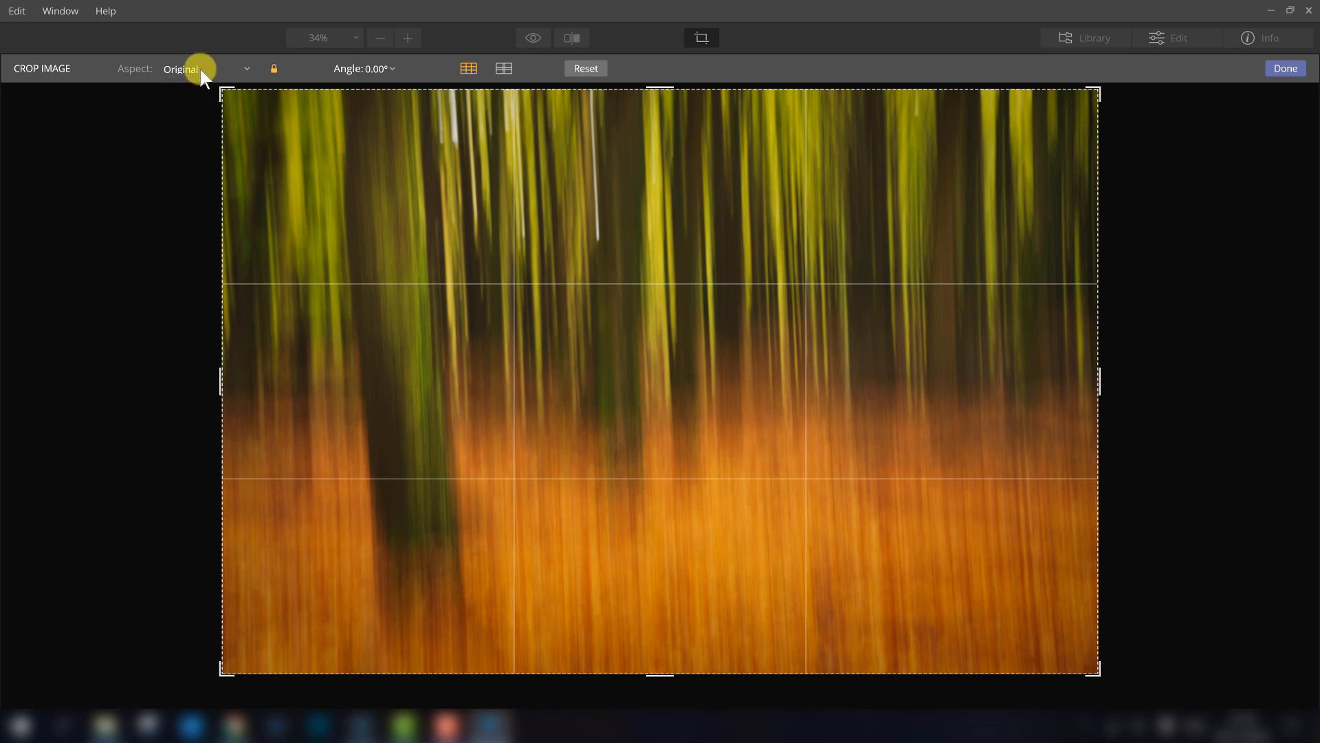
{"action": "mouse_move", "coordinate": [220, 670]}
{"action": "left_mouse_down"}
{"action": "mouse_move", "coordinate": [230, 625]}
{"action": "mouse_move", "coordinate": [227, 646]}
{"action": "left_mouse_up"}
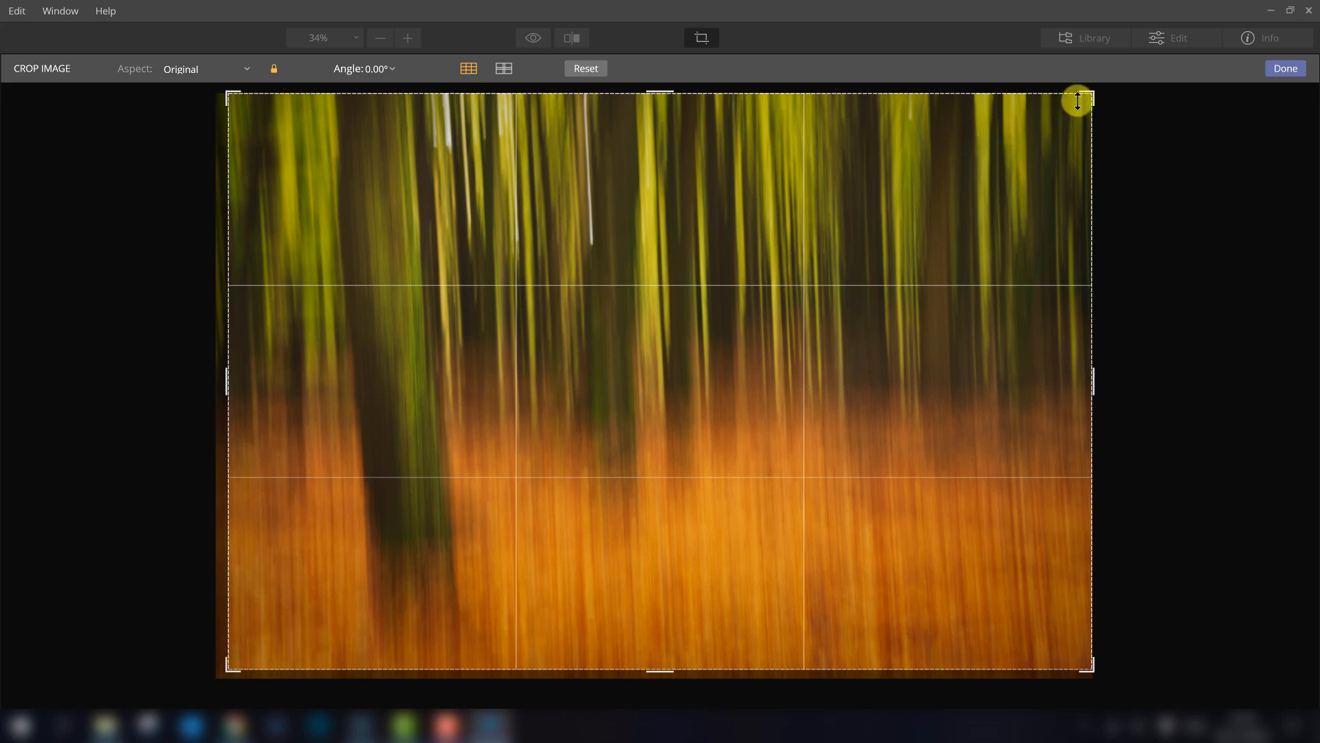
{"action": "mouse_move", "coordinate": [1084, 91]}
{"action": "left_mouse_down"}
{"action": "mouse_move", "coordinate": [1072, 108]}
{"action": "mouse_move", "coordinate": [1081, 102]}
{"action": "left_mouse_up"}
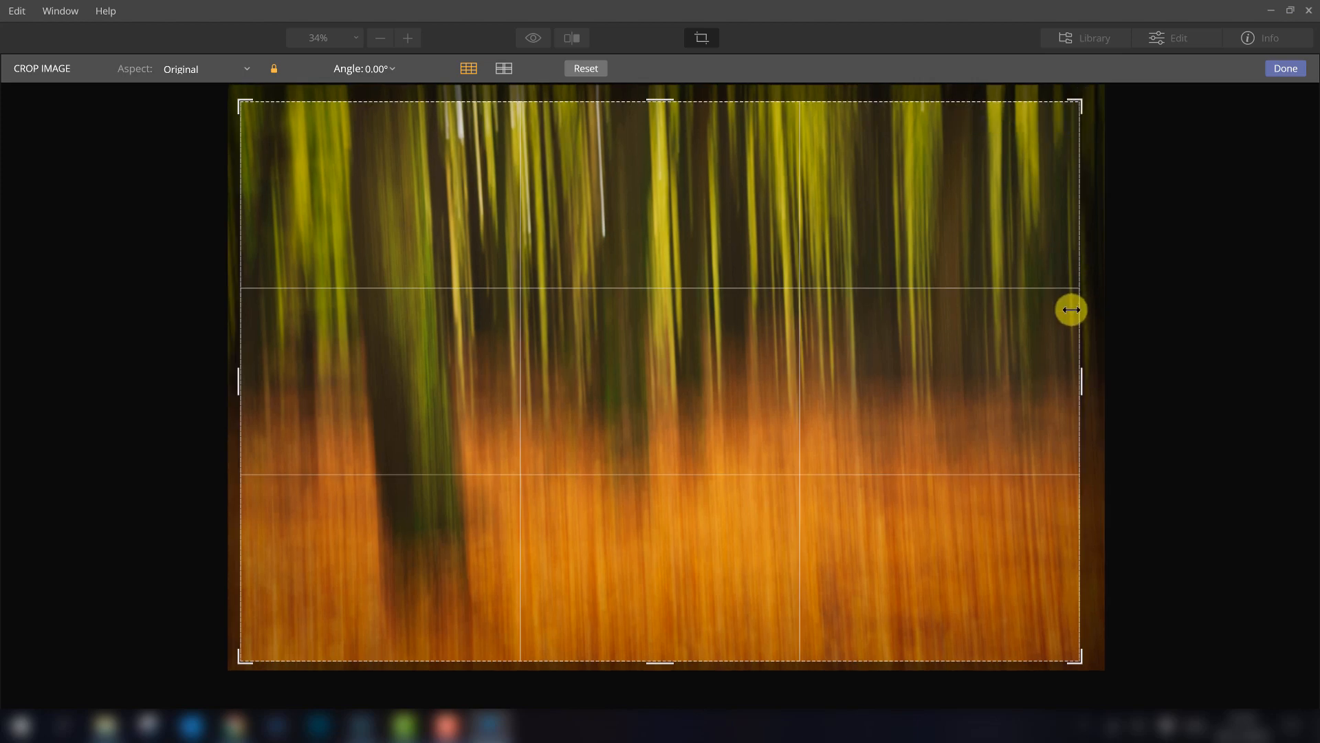
{"action": "left_click", "coordinate": [1284, 68]}
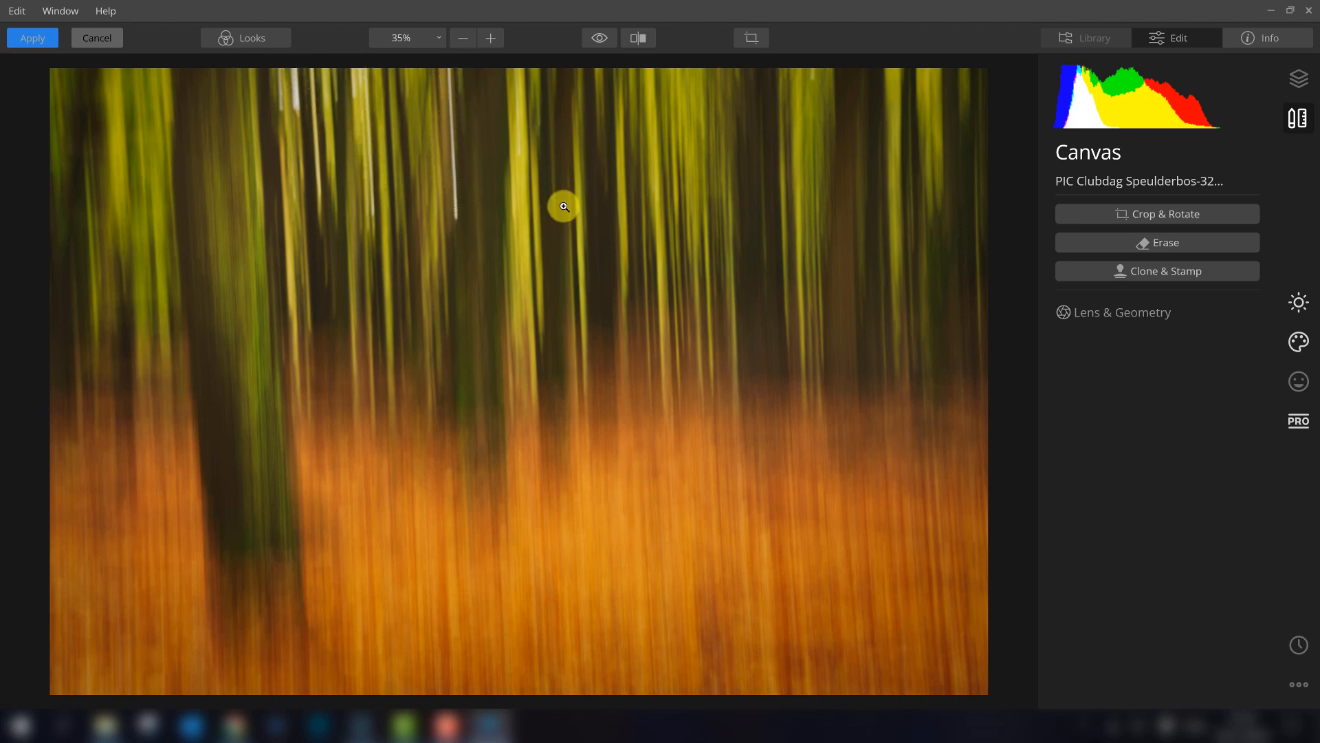
Try to erase the long white streak beside the dark central trunk using the Erase tool at size 49.
{"action": "left_click", "coordinate": [436, 171]}
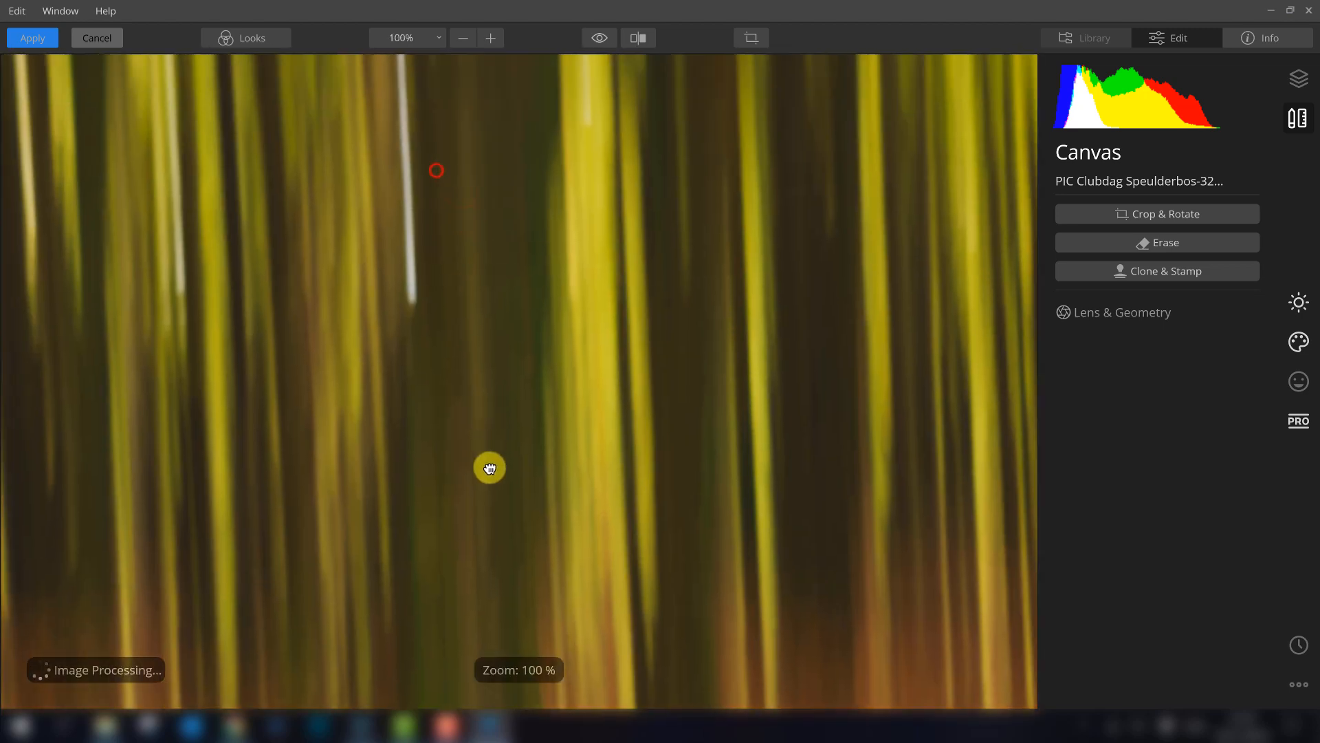
{"action": "left_click_drag", "start_coordinate": [489, 469], "coordinate": [543, 356]}
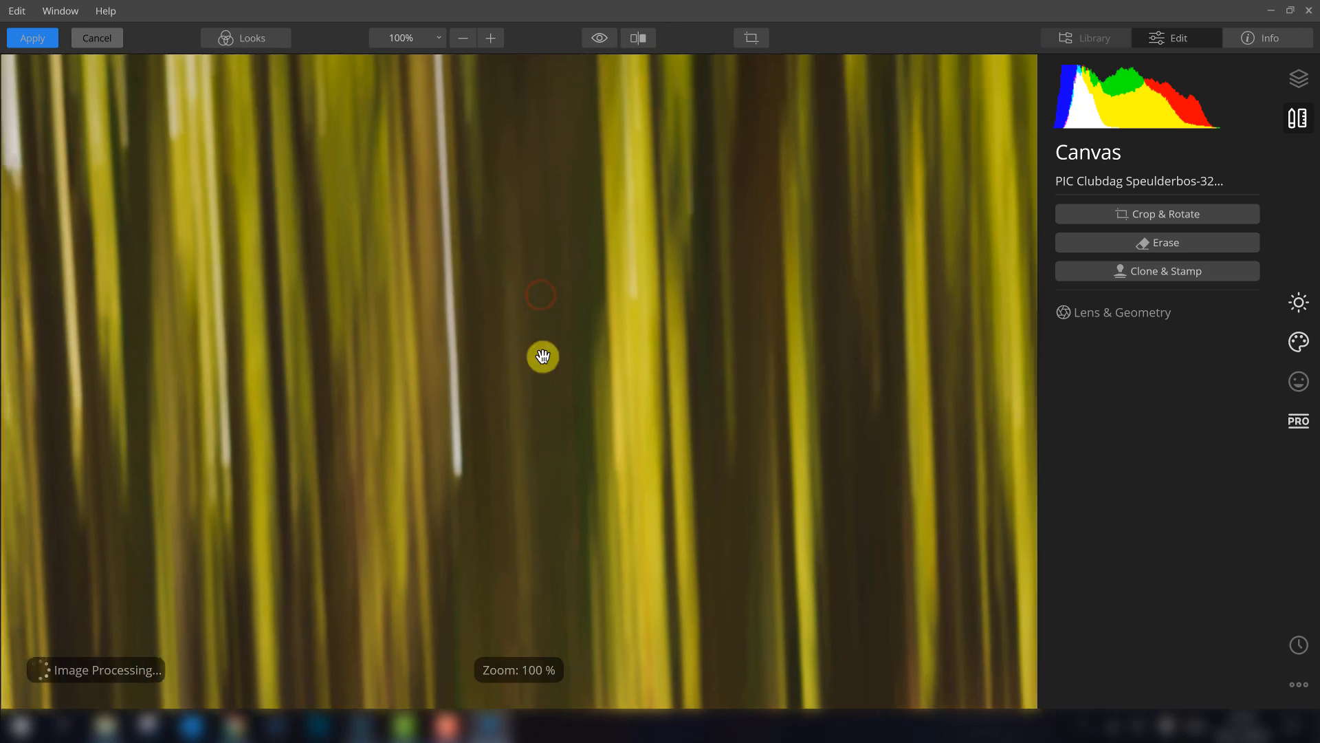
{"action": "left_click", "coordinate": [1173, 242]}
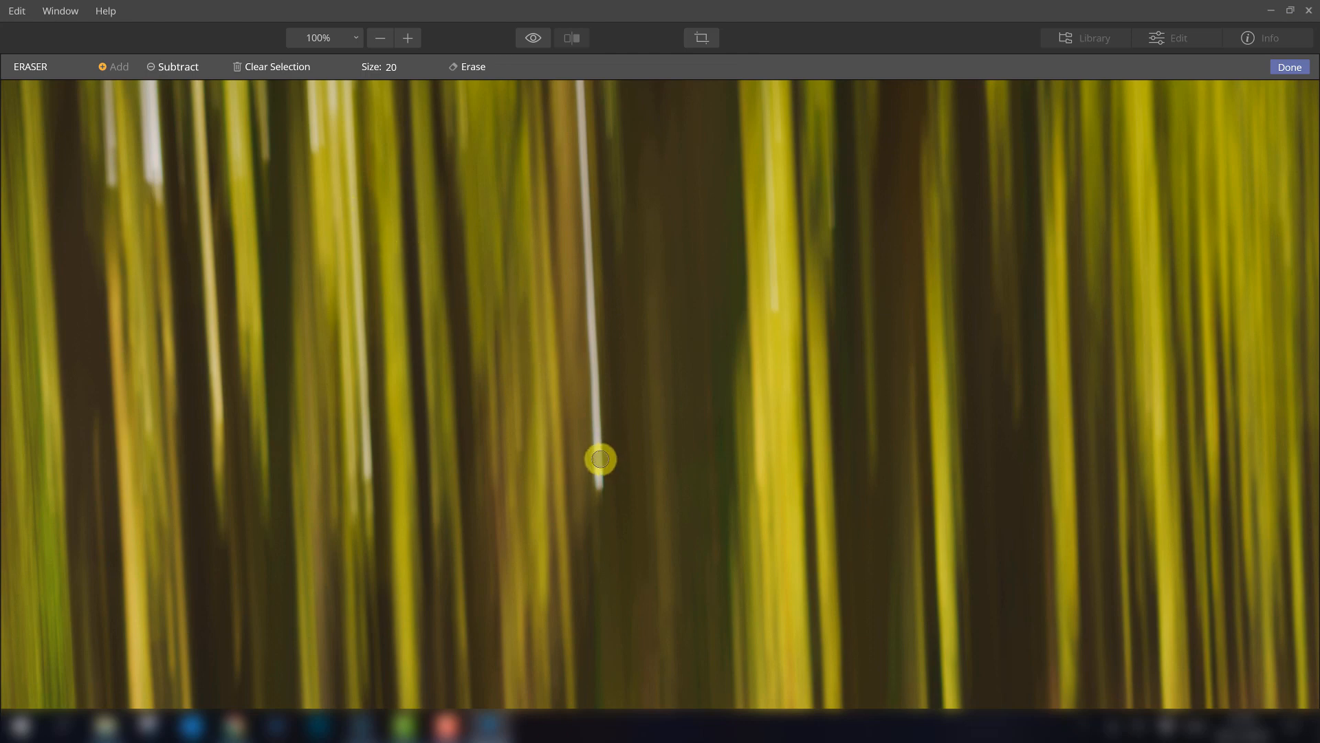
{"action": "scroll", "coordinate": [599, 460], "scroll_direction": "up", "scroll_amount": 3}
{"action": "left_click", "coordinate": [403, 67]}
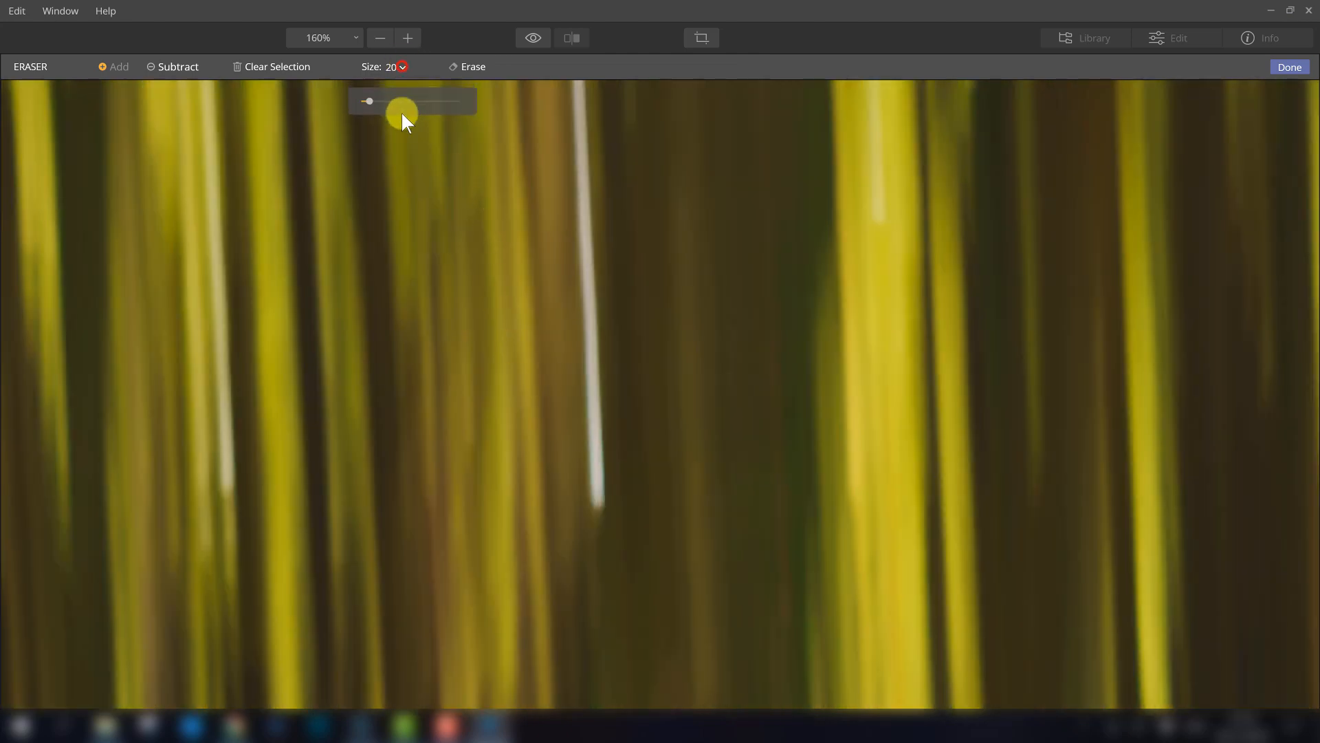
{"action": "left_click_drag", "start_coordinate": [371, 101], "coordinate": [378, 102]}
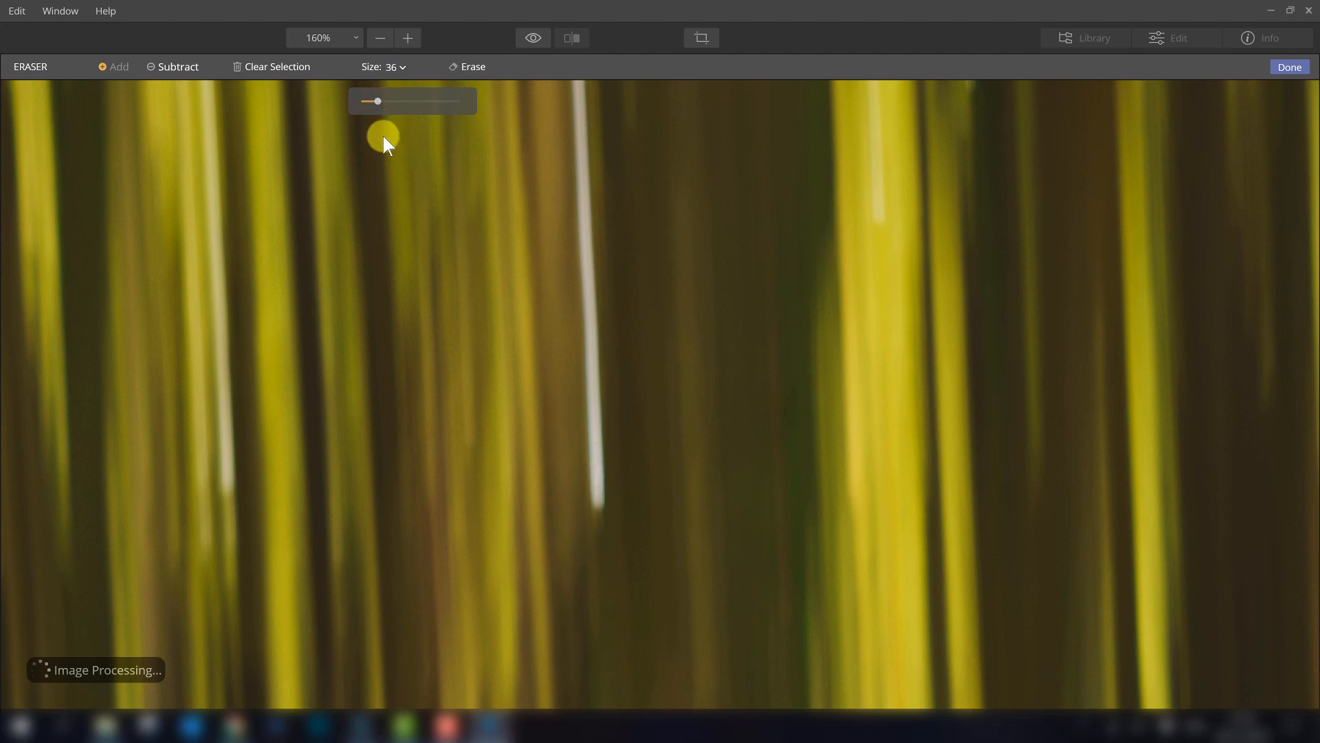
{"action": "left_click_drag", "start_coordinate": [378, 102], "coordinate": [384, 101]}
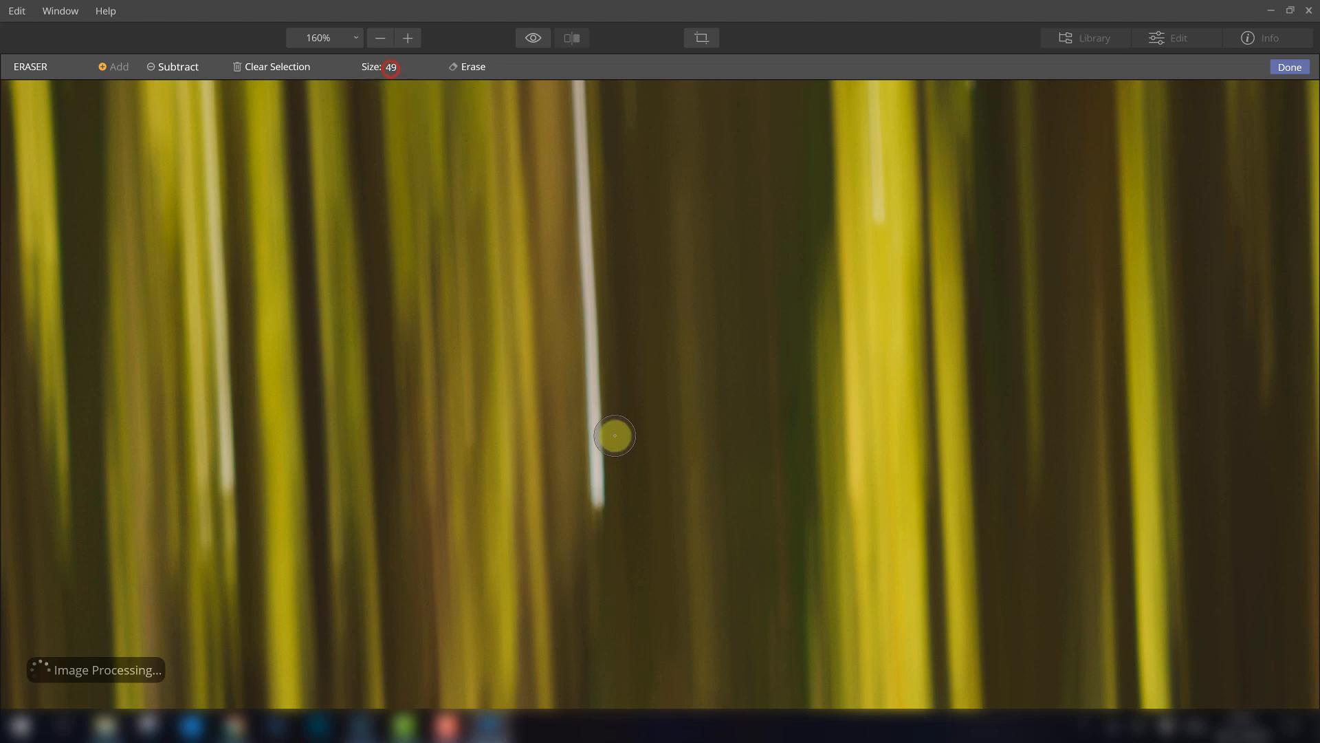
{"action": "left_click_drag", "start_coordinate": [596, 495], "coordinate": [575, 77]}
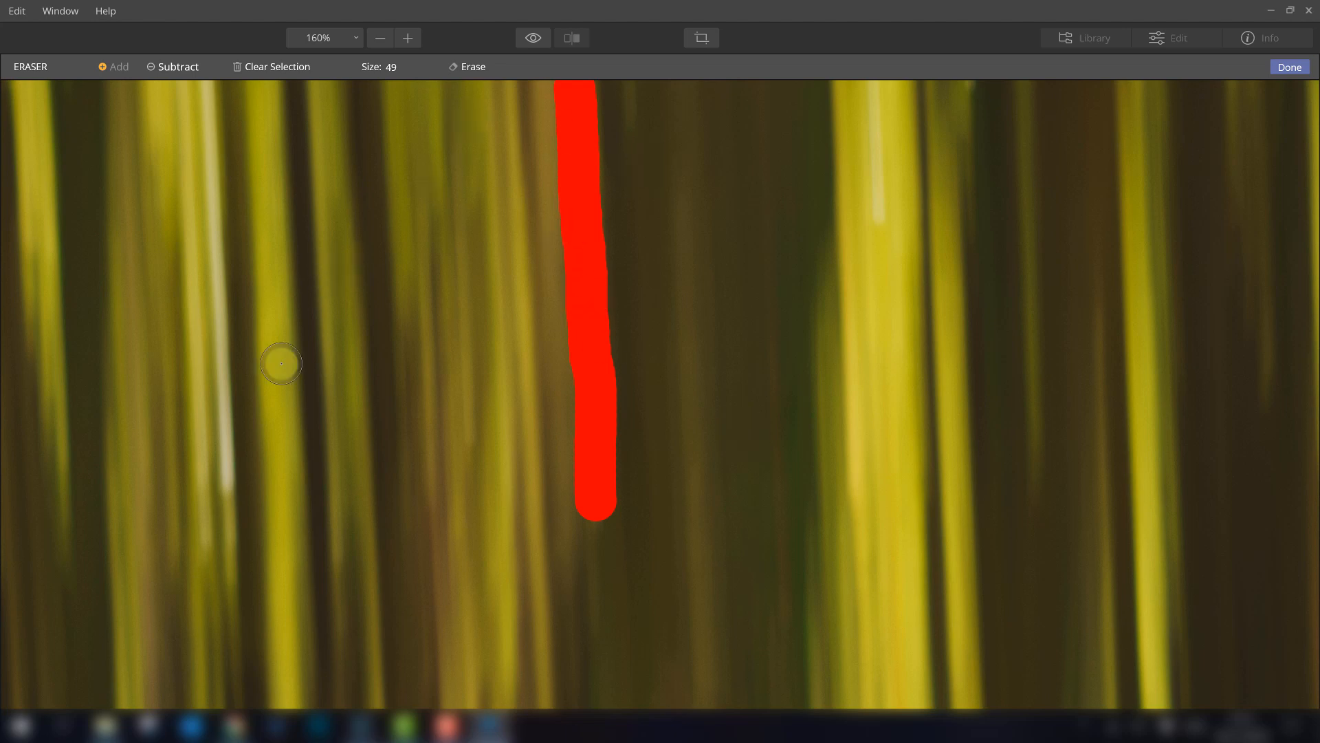
{"action": "left_click", "coordinate": [1290, 67]}
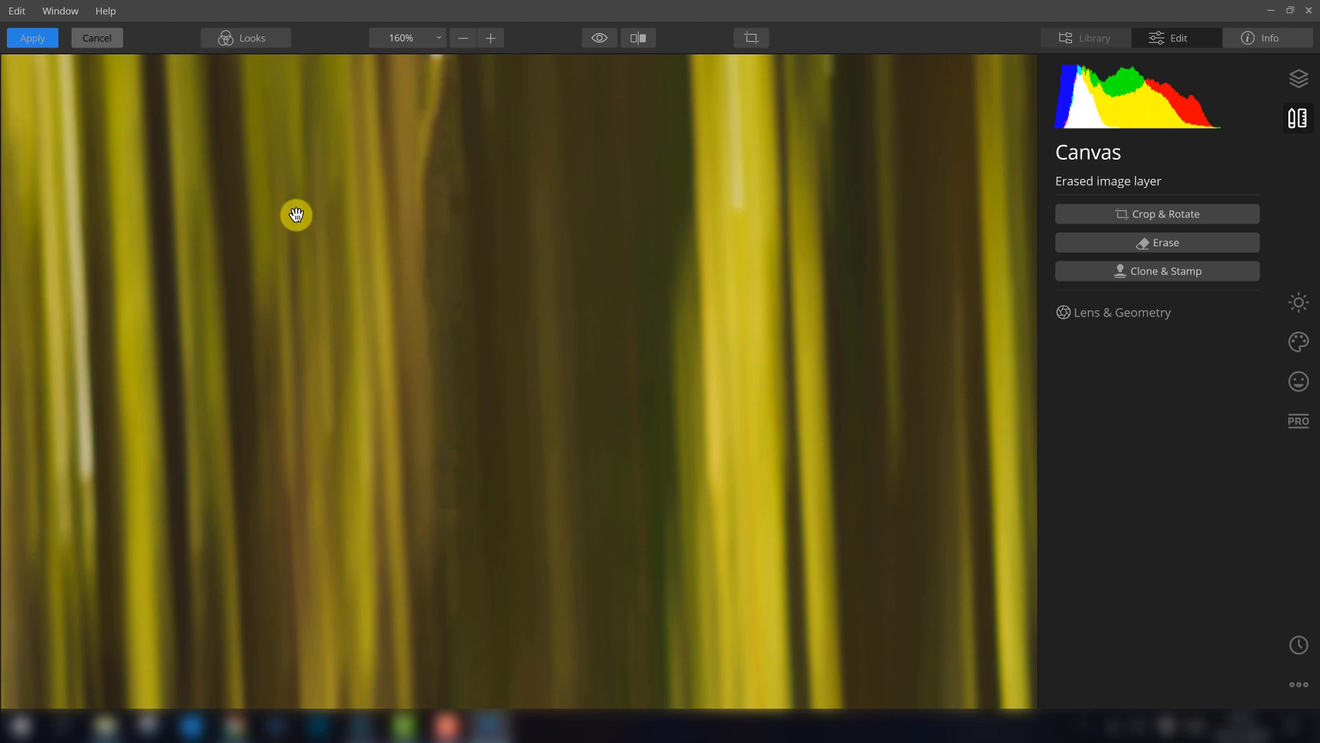
Undo the erase by returning the edit history to the applied crop.
{"action": "left_click", "coordinate": [1299, 645]}
{"action": "left_click", "coordinate": [1085, 222]}
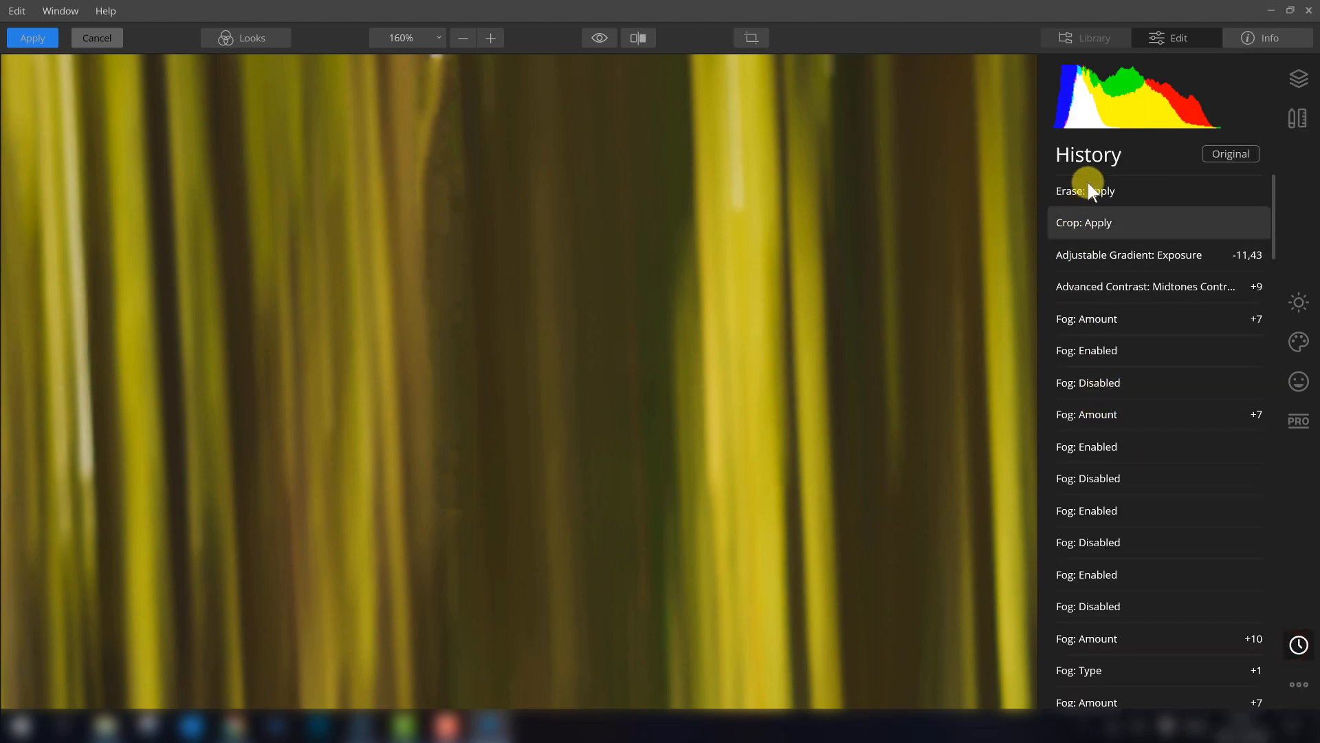
{"action": "left_click", "coordinate": [1088, 222]}
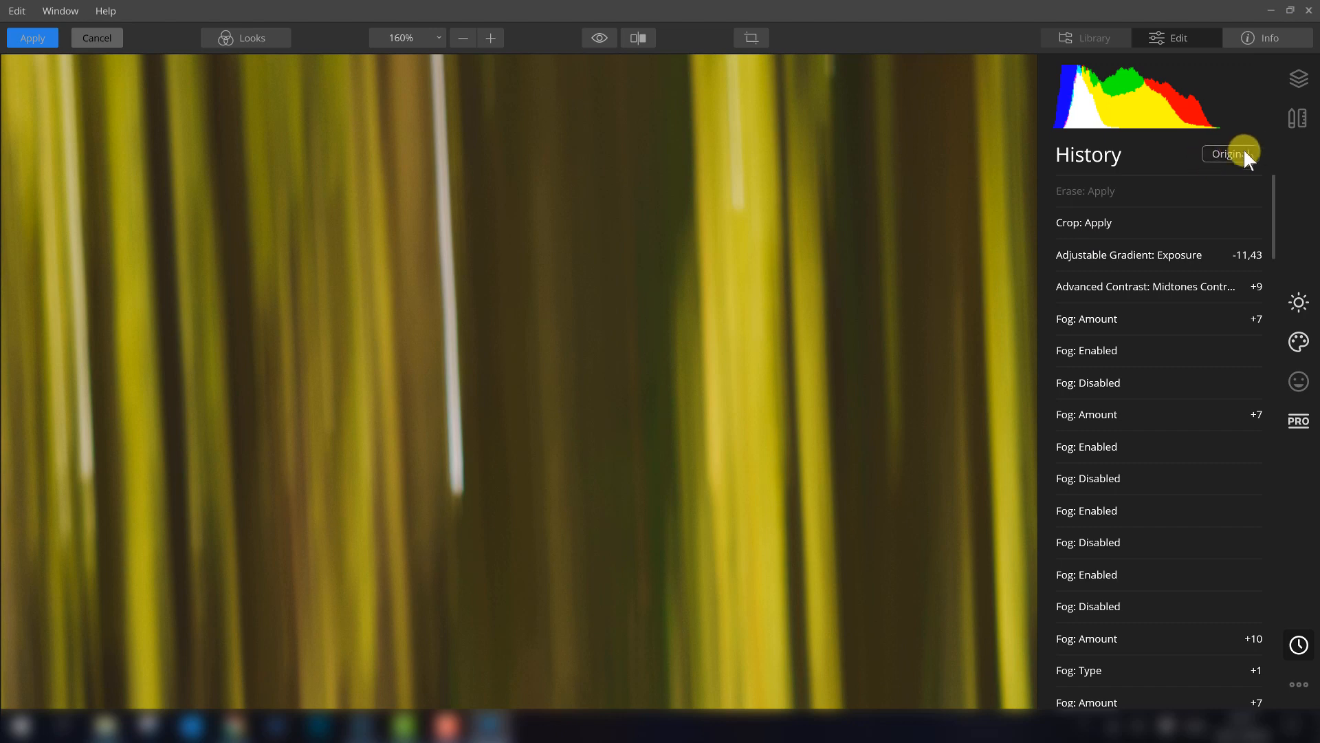
Start Clone & Stamp on the photo and set the brush size to 63.
{"action": "left_click", "coordinate": [1290, 120]}
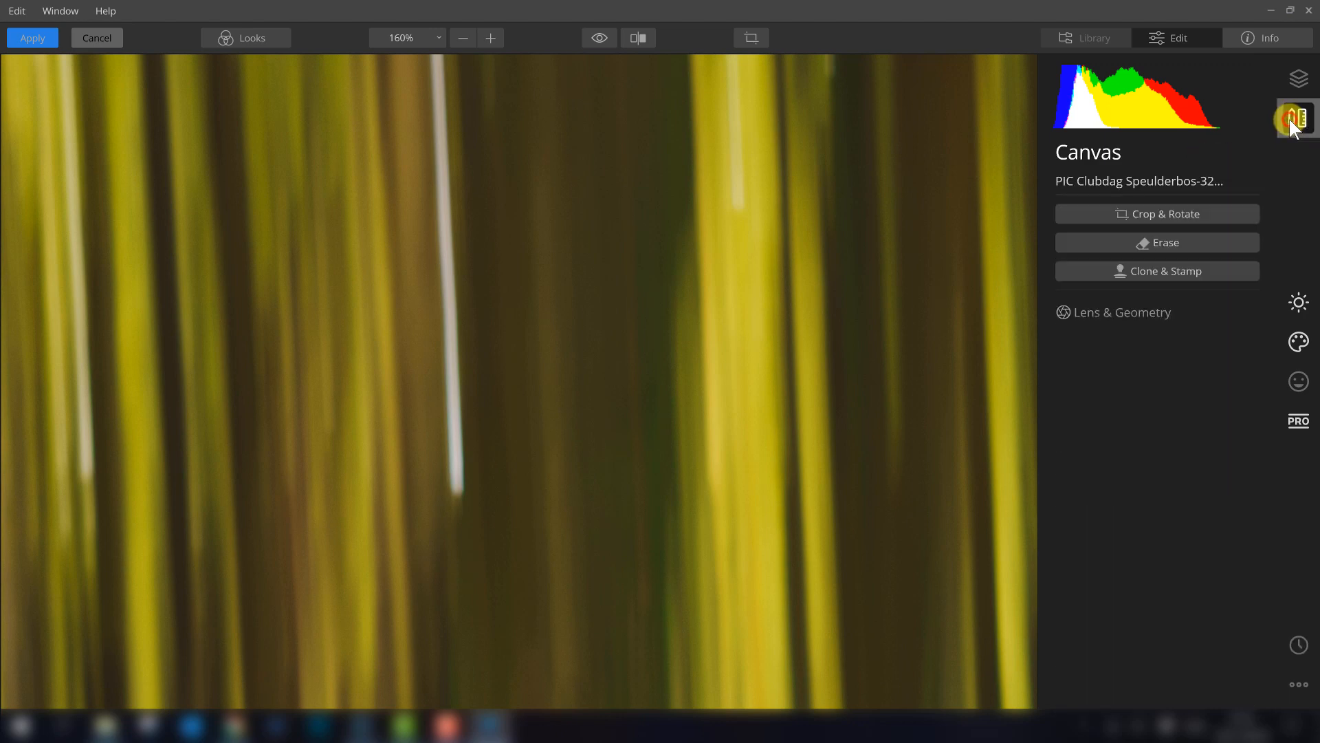
{"action": "left_click", "coordinate": [1148, 272]}
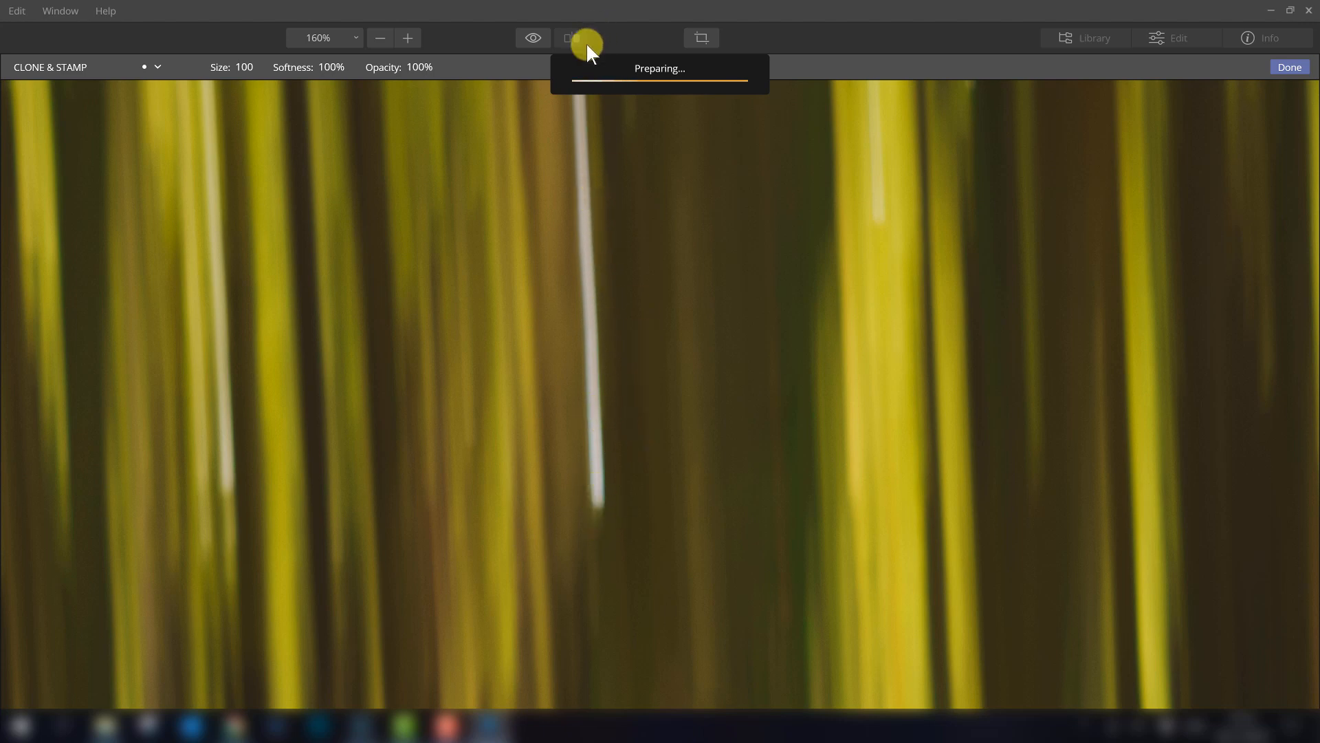
{"action": "left_click", "coordinate": [468, 71]}
{"action": "left_click", "coordinate": [616, 457]}
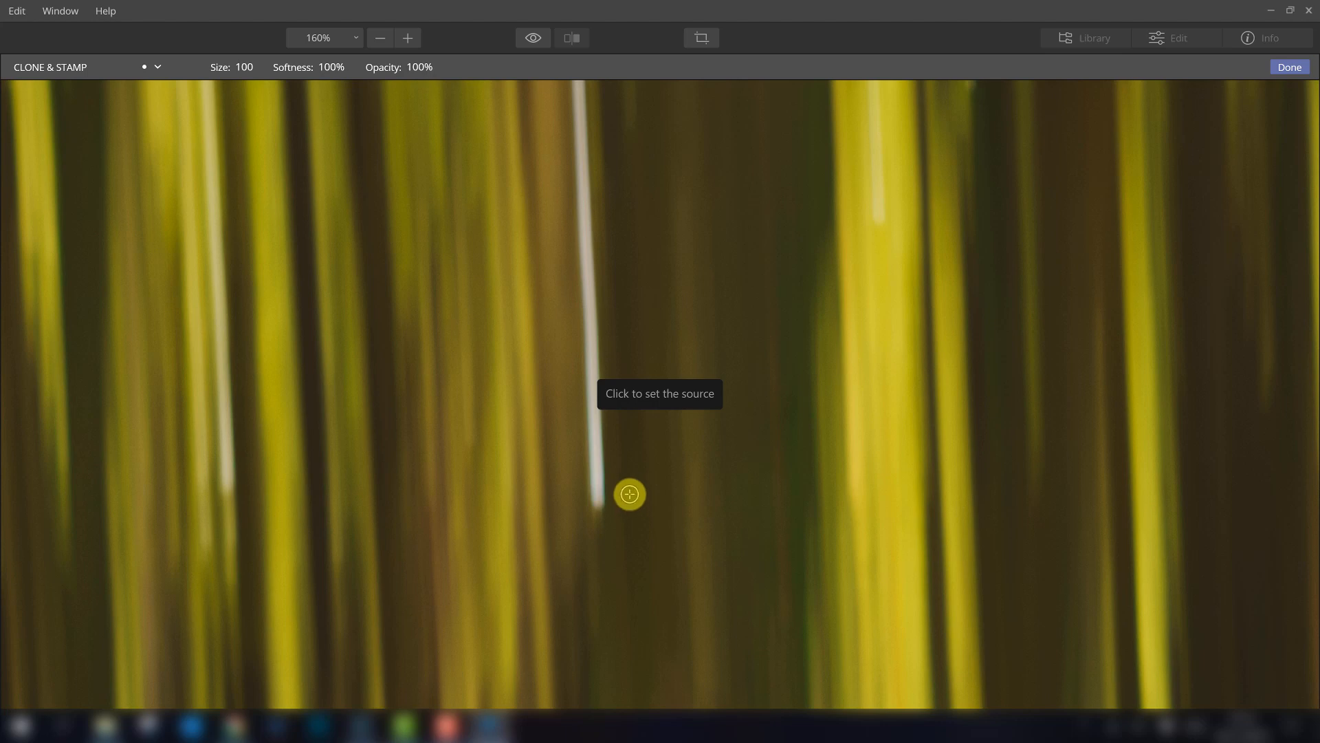
{"action": "scroll", "coordinate": [629, 493], "scroll_direction": "up", "scroll_amount": 1}
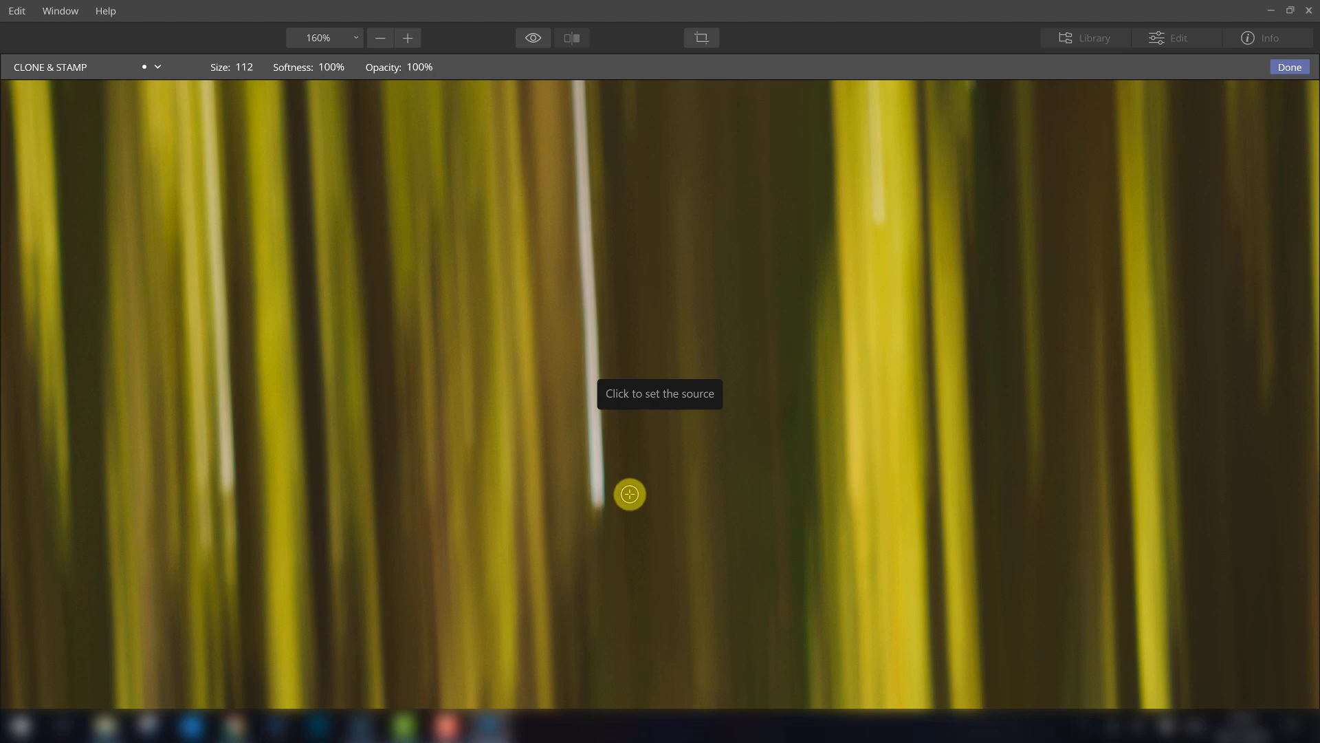
{"action": "left_click", "coordinate": [244, 67]}
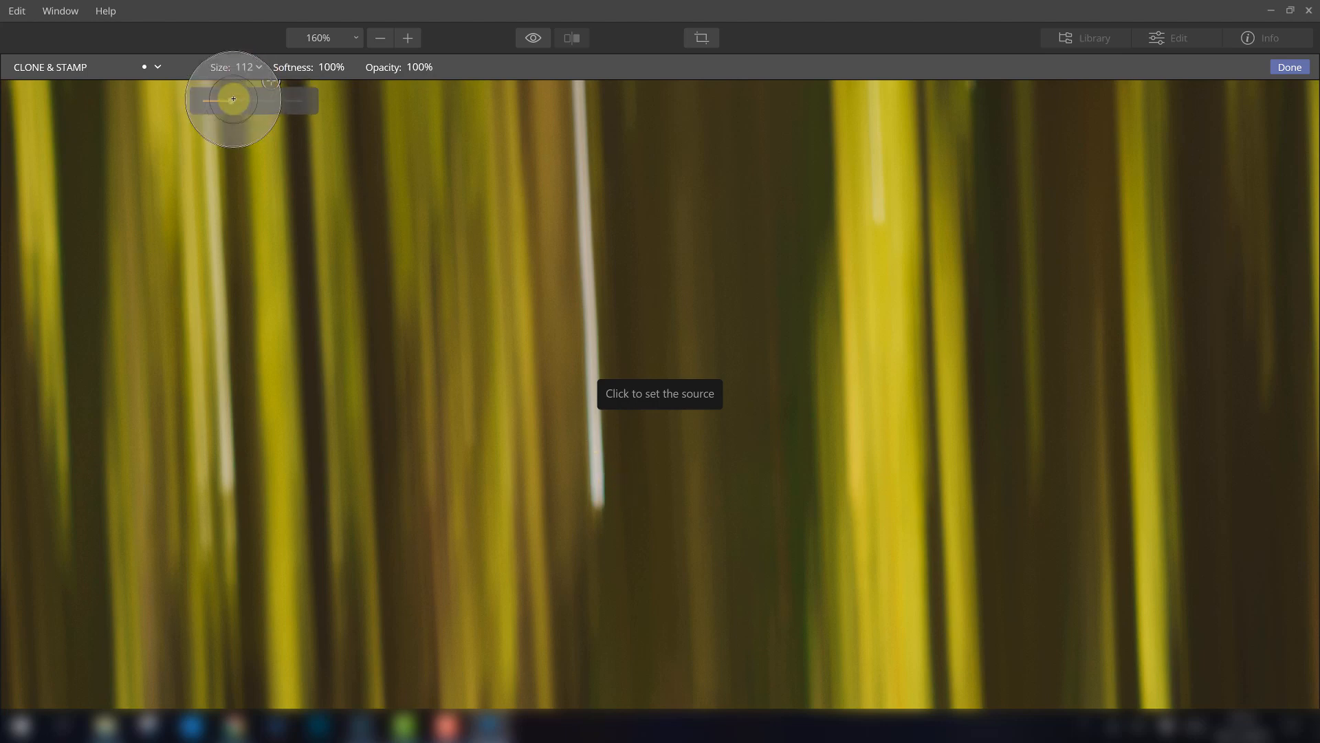
{"action": "left_click_drag", "start_coordinate": [231, 101], "coordinate": [218, 101]}
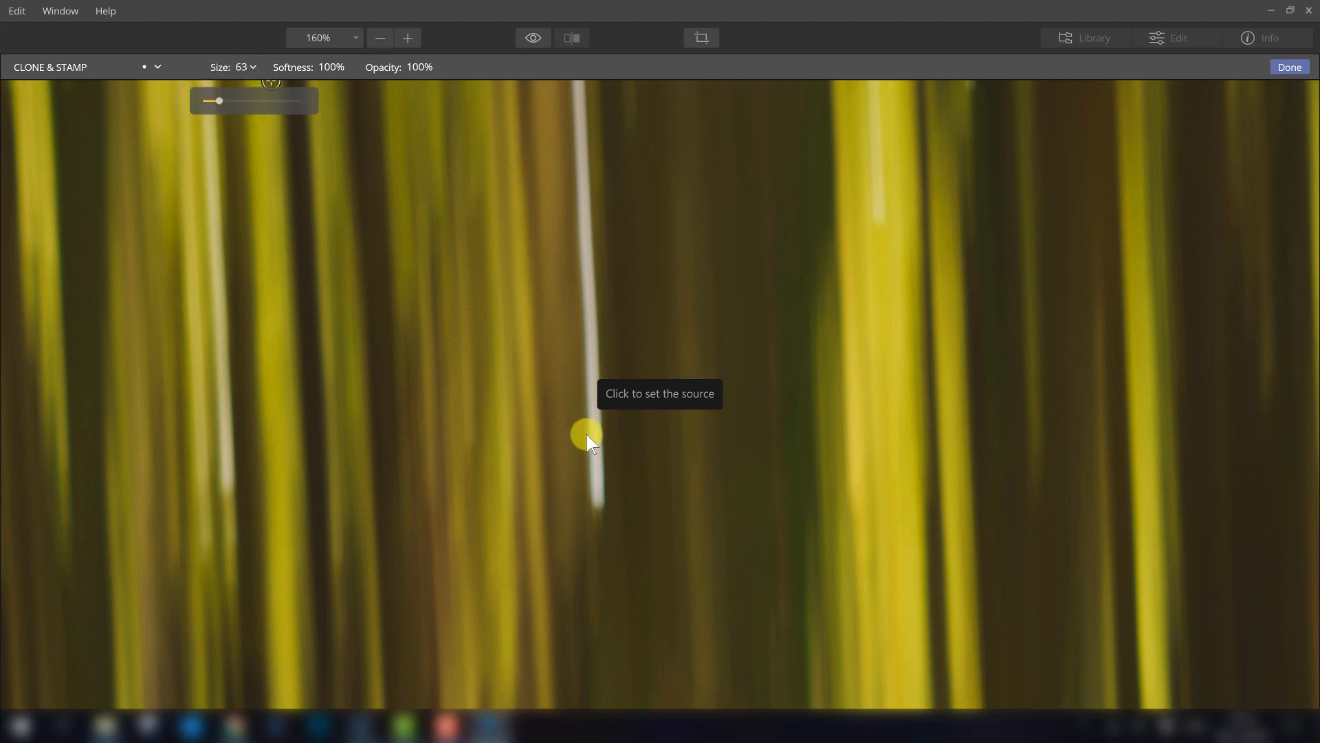
Try to cover the lower end of the long white streak by cloning the dark texture beside it.
{"action": "left_click", "coordinate": [629, 486]}
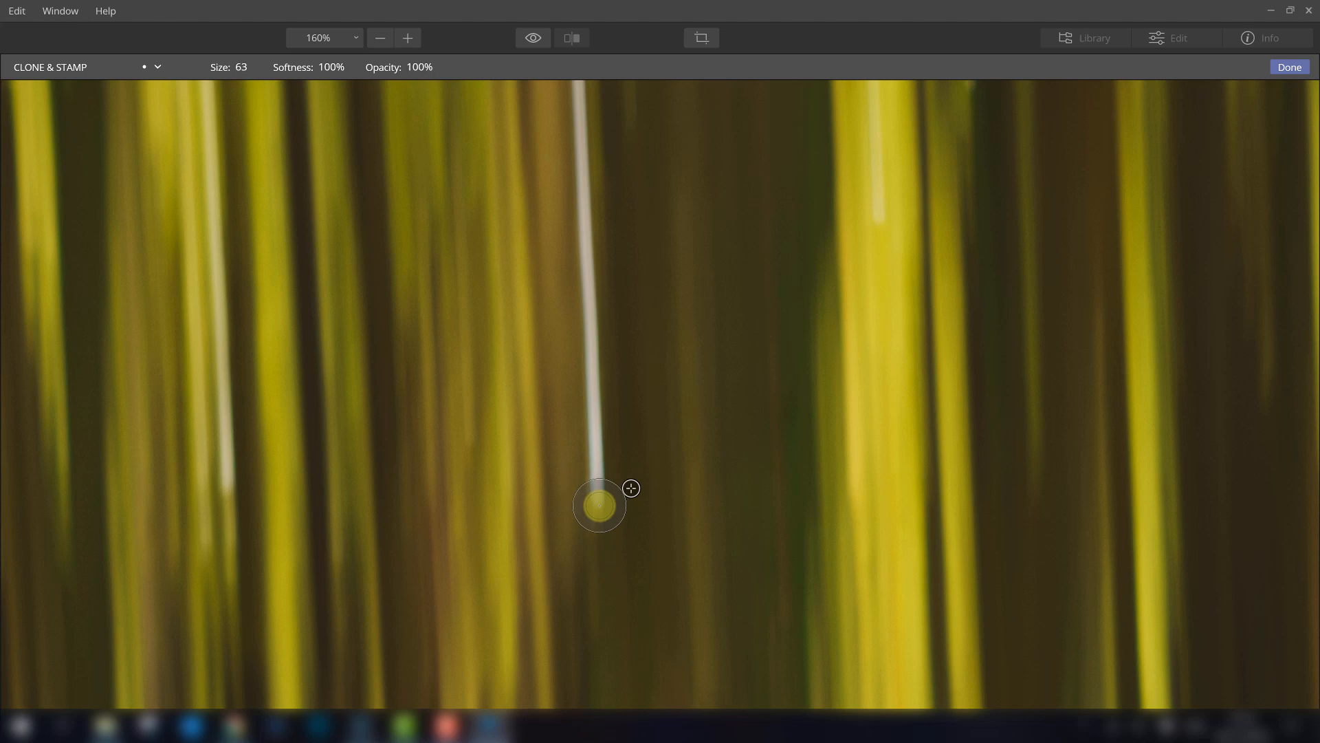
{"action": "mouse_move", "coordinate": [631, 488]}
{"action": "left_mouse_down"}
{"action": "mouse_move", "coordinate": [632, 409]}
{"action": "mouse_move", "coordinate": [601, 401]}
{"action": "left_mouse_up"}
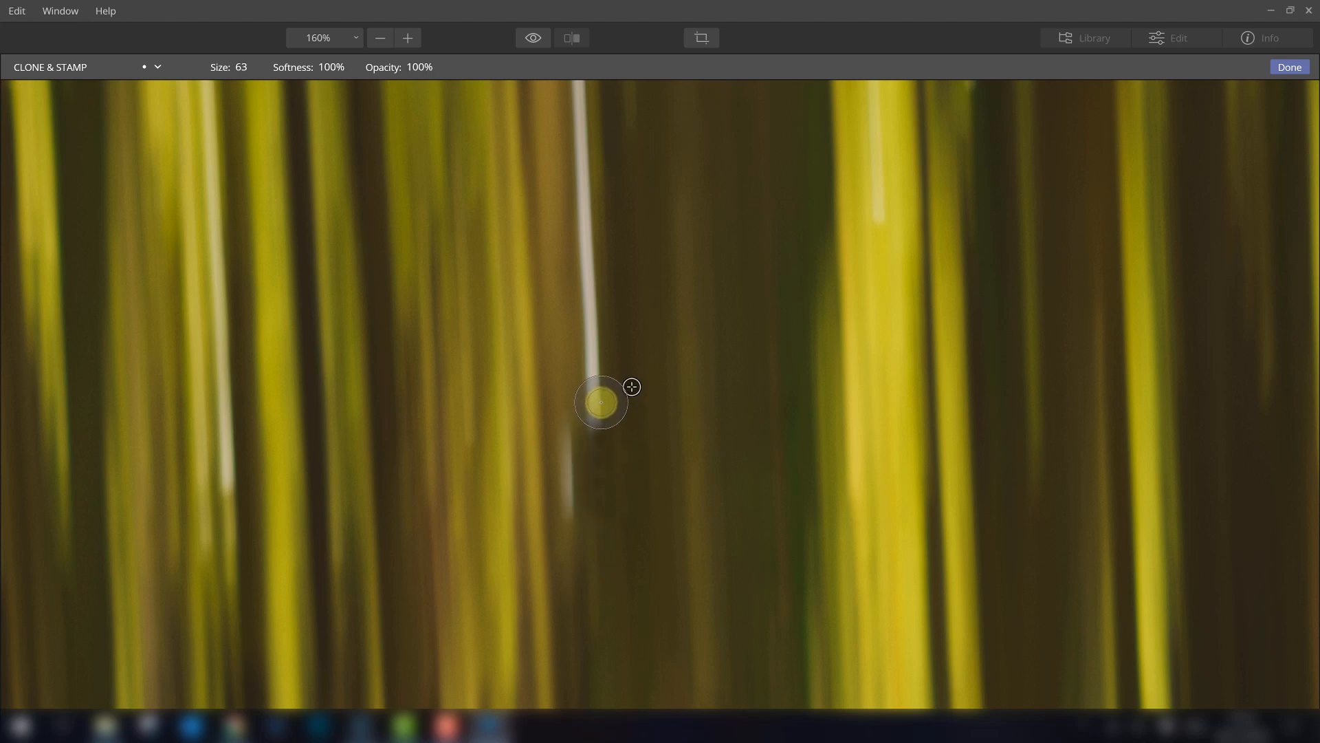
{"action": "left_click", "coordinate": [670, 477], "text": "alt"}
{"action": "left_click", "coordinate": [592, 477], "text": "alt"}
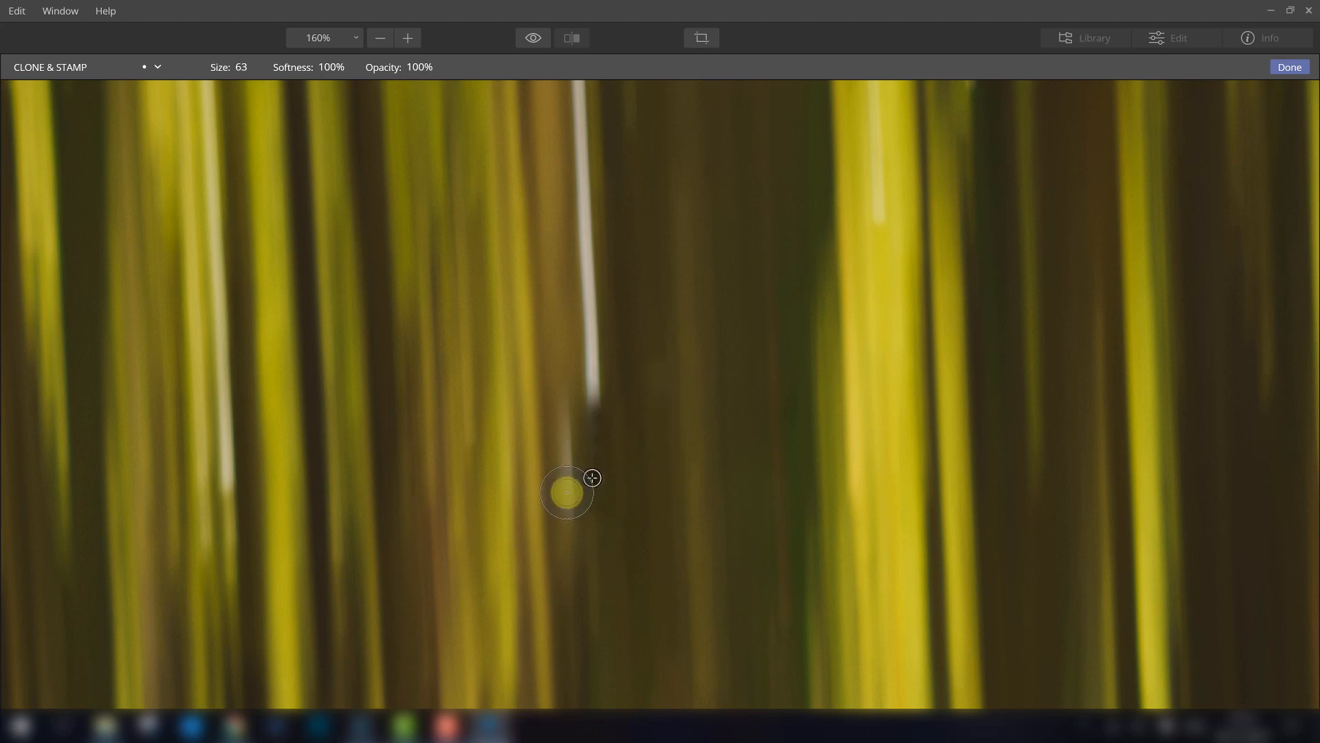
{"action": "left_click_drag", "start_coordinate": [565, 493], "coordinate": [564, 406]}
{"action": "left_click", "coordinate": [598, 478], "text": "alt"}
{"action": "left_click", "coordinate": [594, 458], "text": "alt"}
{"action": "left_click_drag", "start_coordinate": [564, 456], "coordinate": [564, 503]}
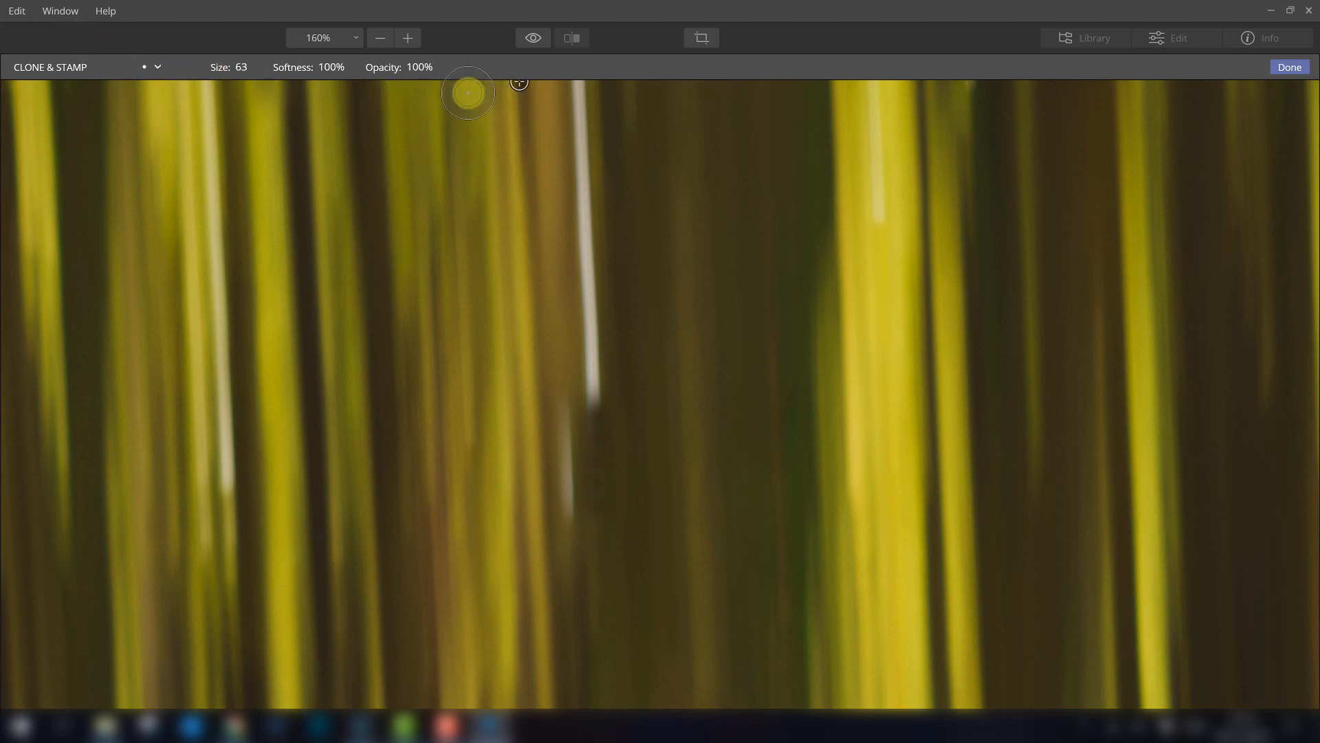
Check the Clone & Stamp brush settings and try to undo the last clone stroke.
{"action": "left_click", "coordinate": [157, 67]}
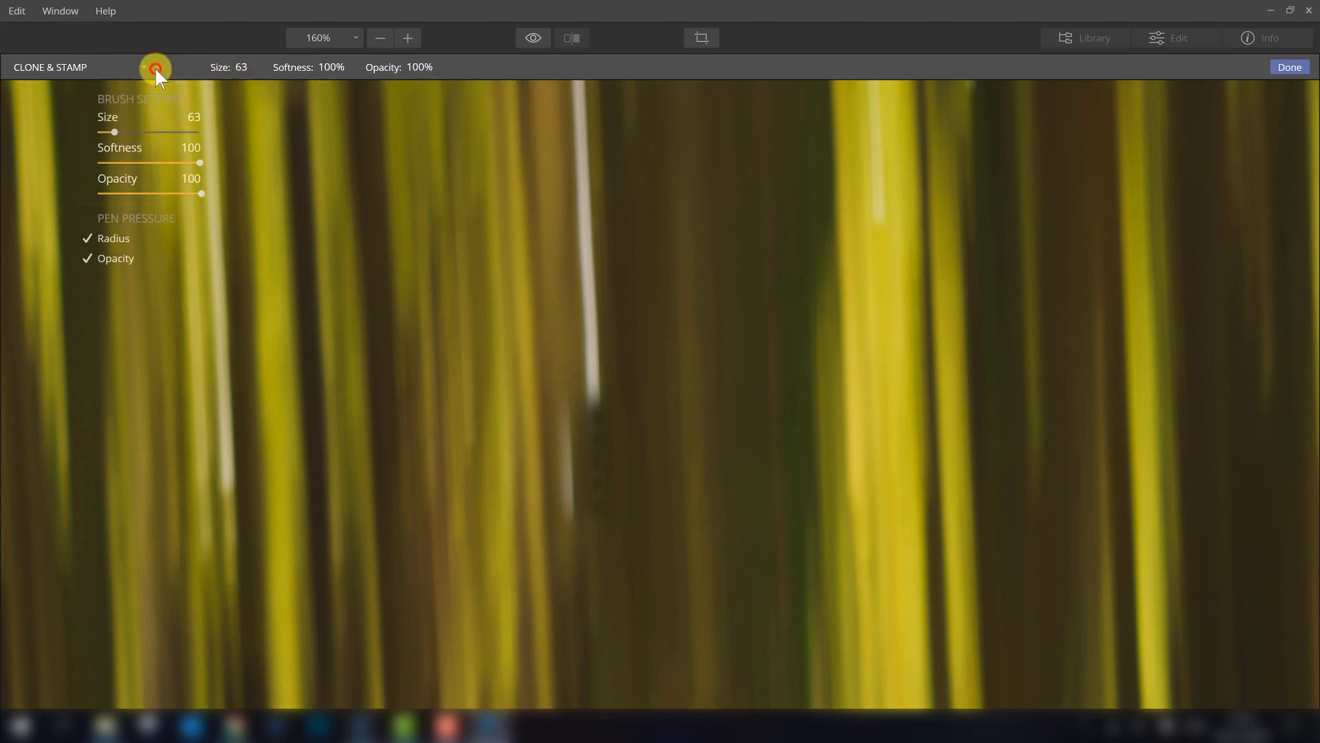
{"action": "left_click", "coordinate": [156, 68]}
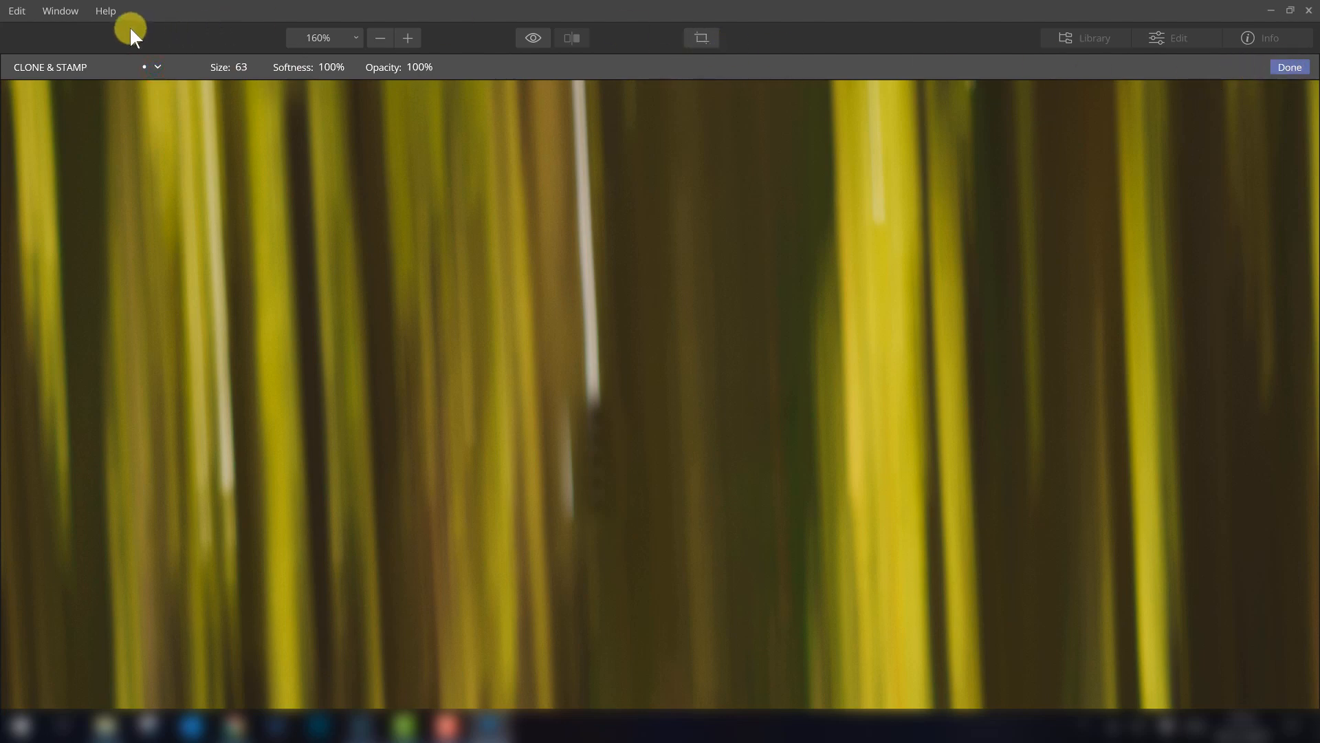
{"action": "left_click", "coordinate": [12, 10]}
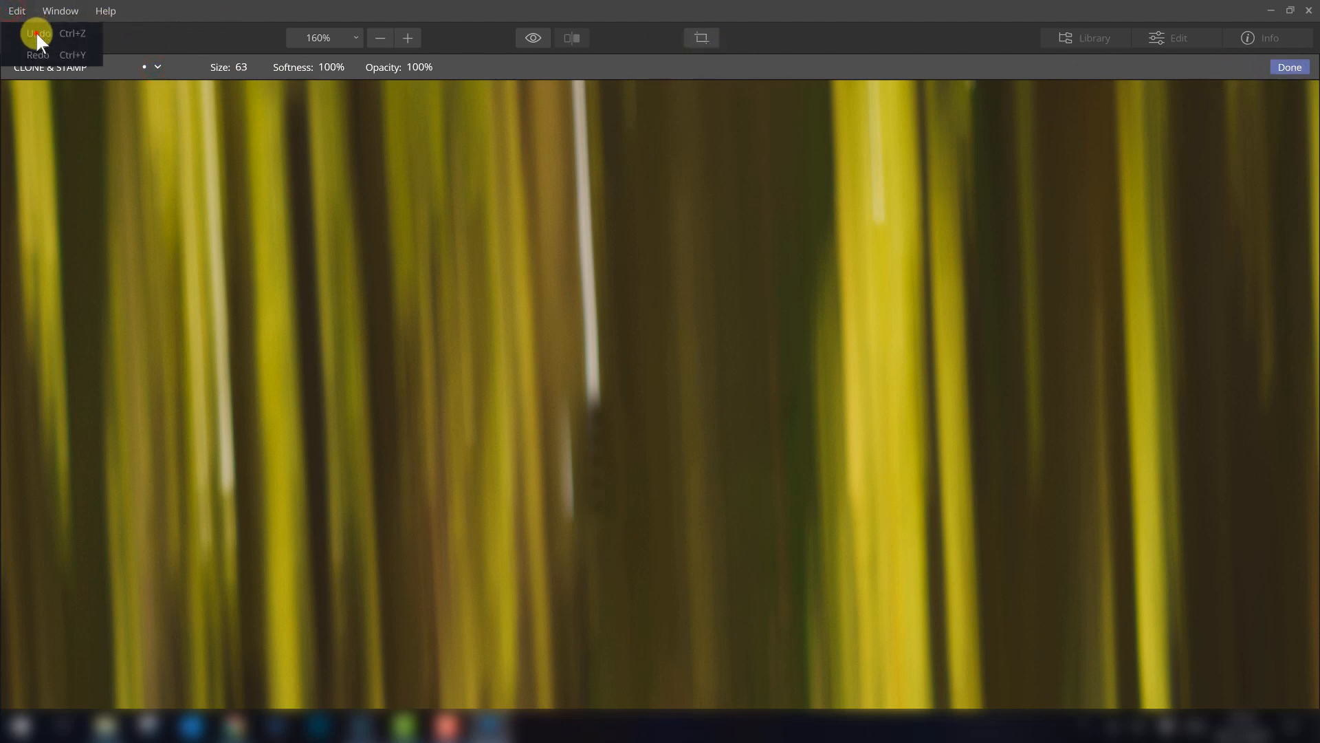
{"action": "left_click", "coordinate": [171, 36]}
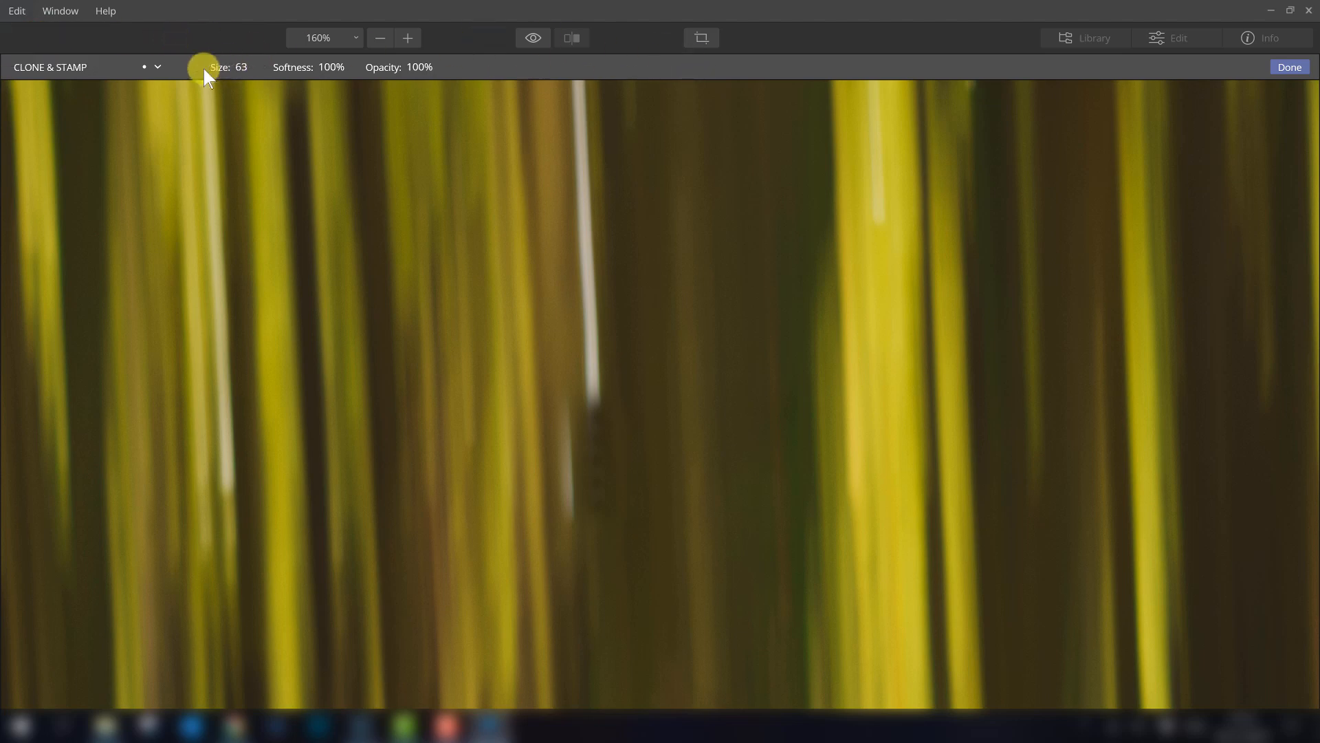
Finish Clone & Stamp and undo its result by returning the edit history to the applied crop.
{"action": "left_click", "coordinate": [1296, 67]}
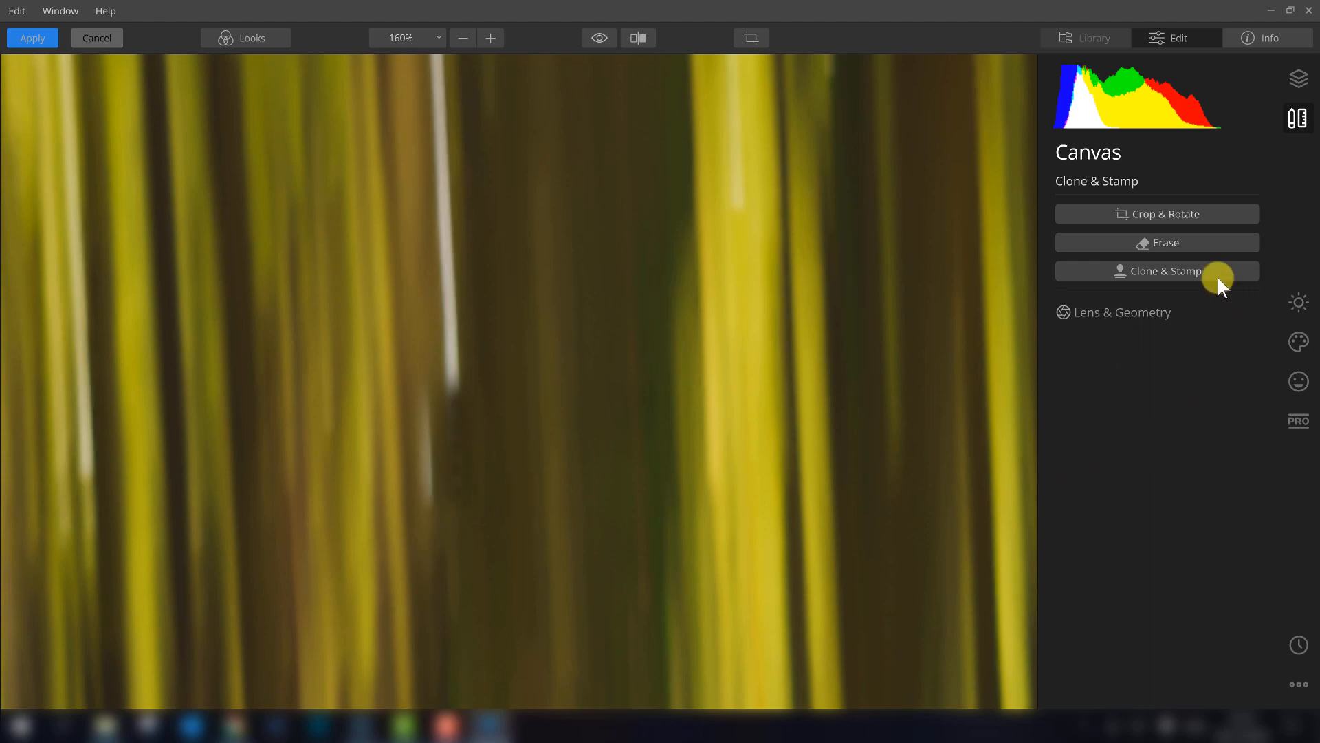
{"action": "left_click", "coordinate": [1311, 653]}
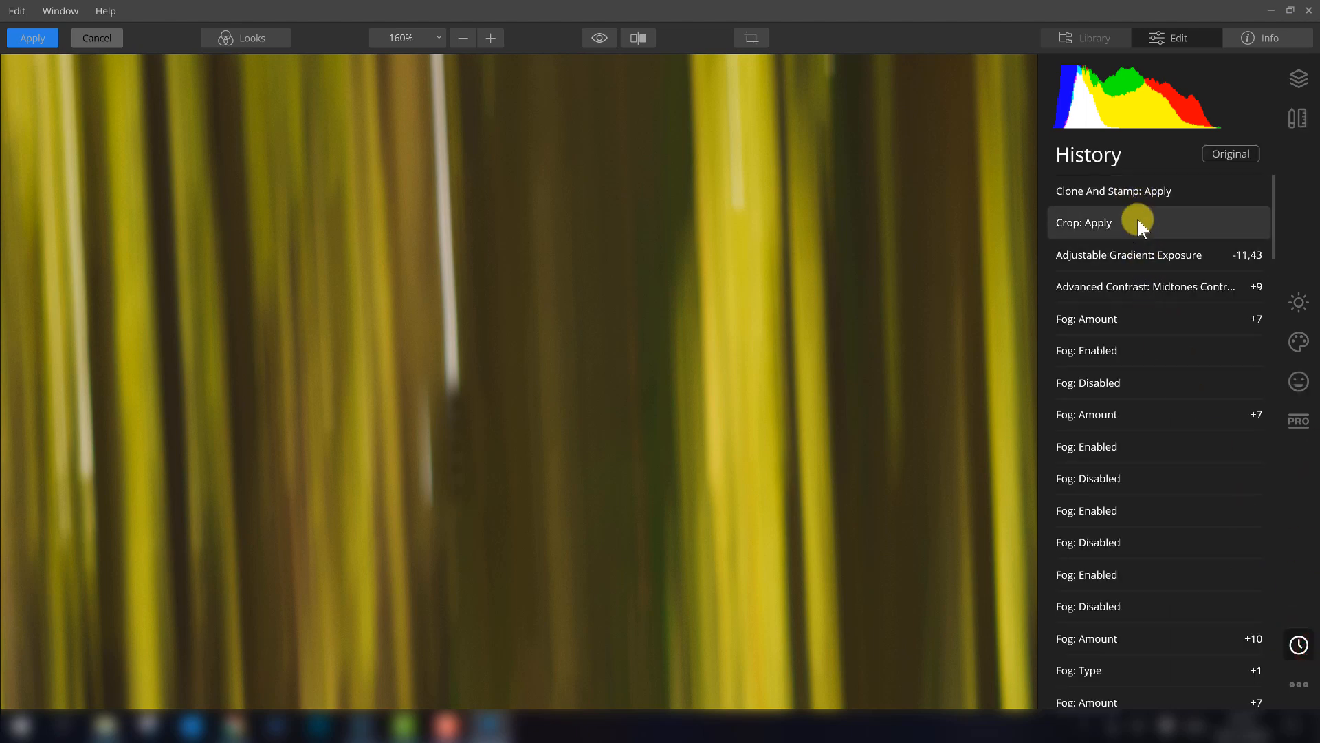
{"action": "left_click", "coordinate": [1140, 224]}
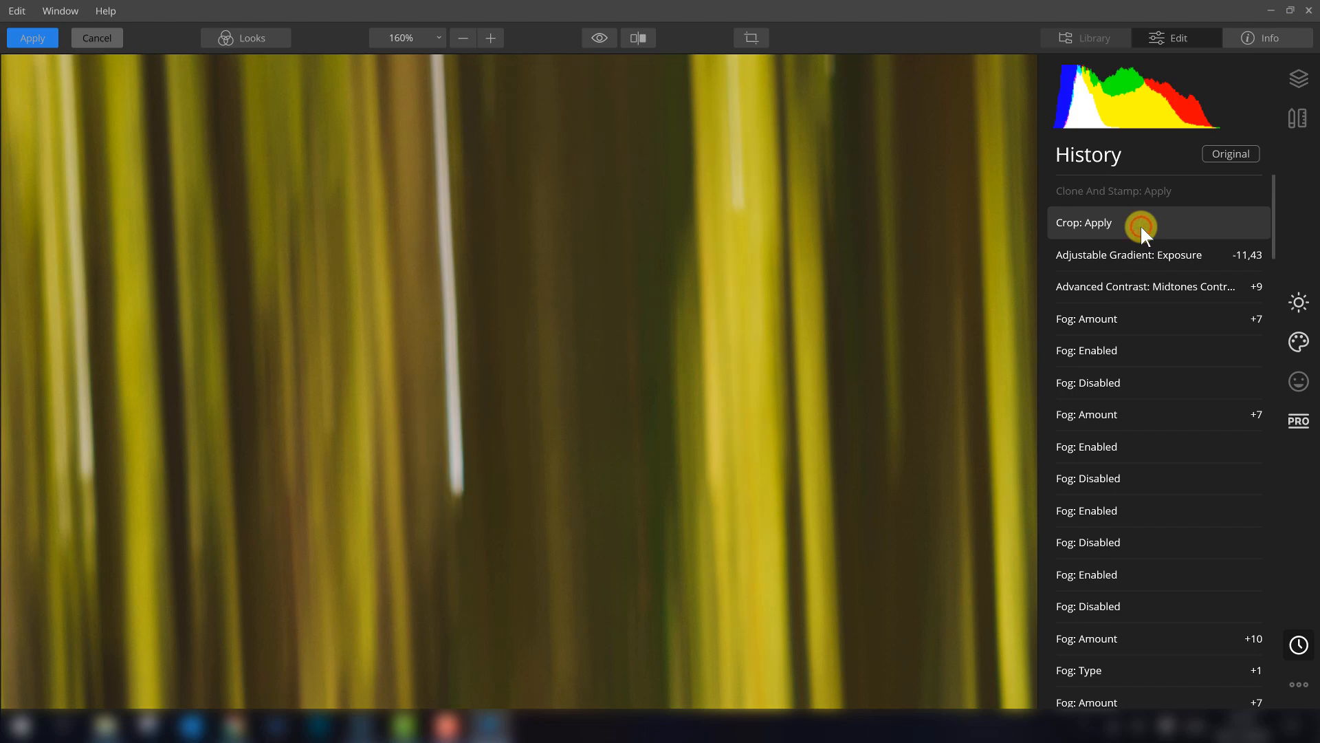
Return to the Essentials filters and compare the whole edited photo with its original version.
{"action": "left_click", "coordinate": [1307, 118]}
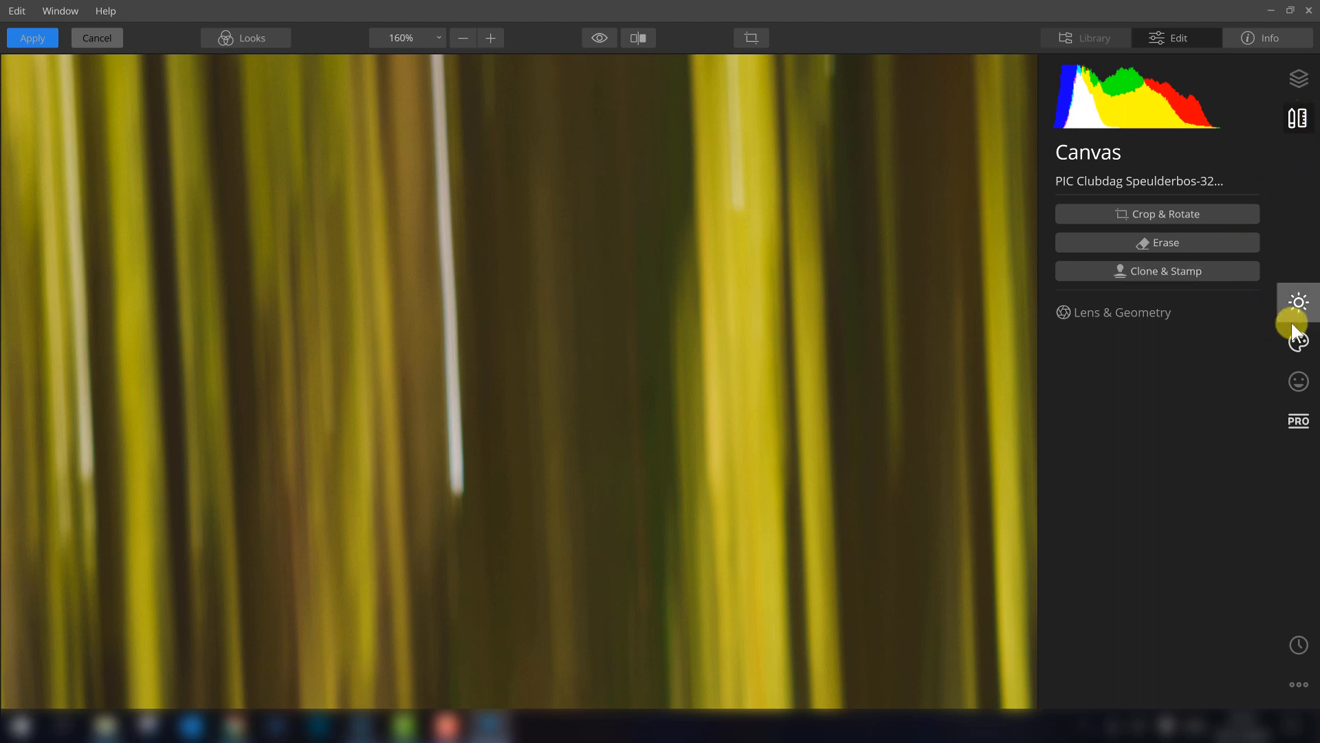
{"action": "left_click", "coordinate": [1298, 304]}
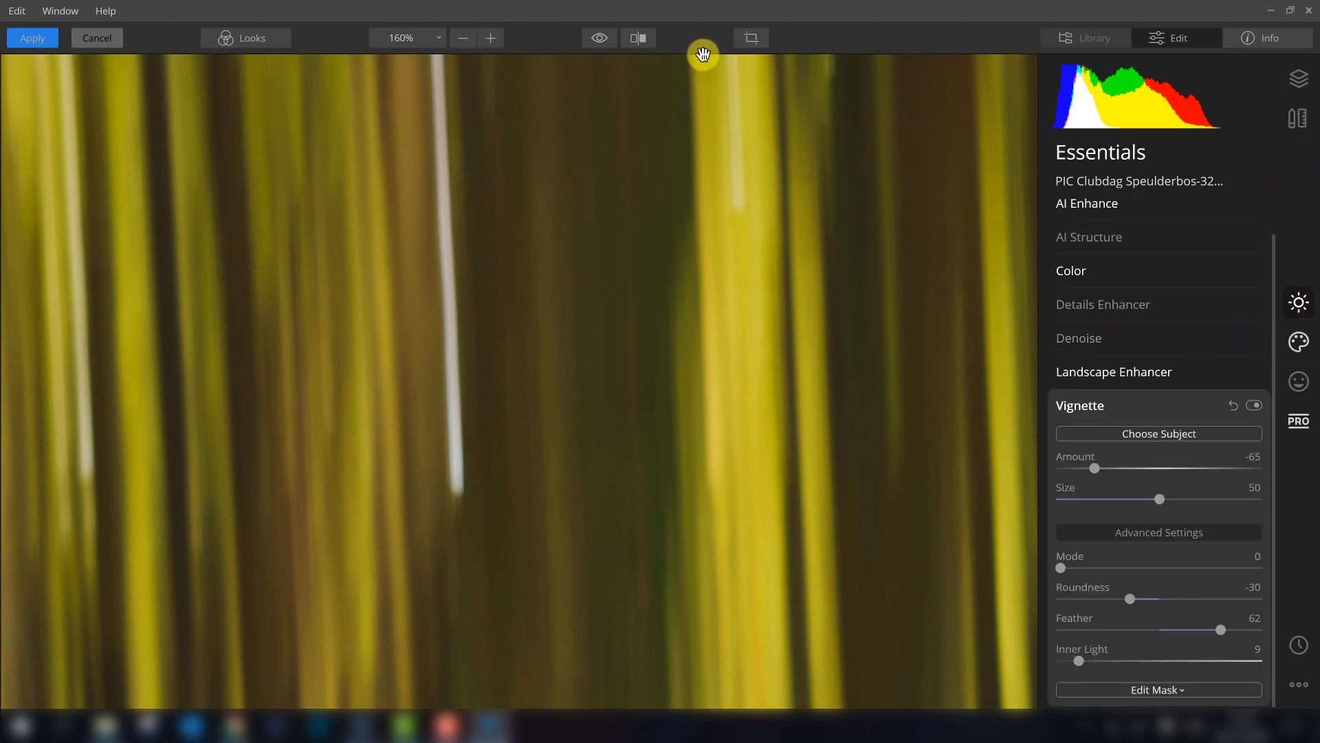
{"action": "left_click", "coordinate": [420, 43]}
{"action": "left_click", "coordinate": [421, 54]}
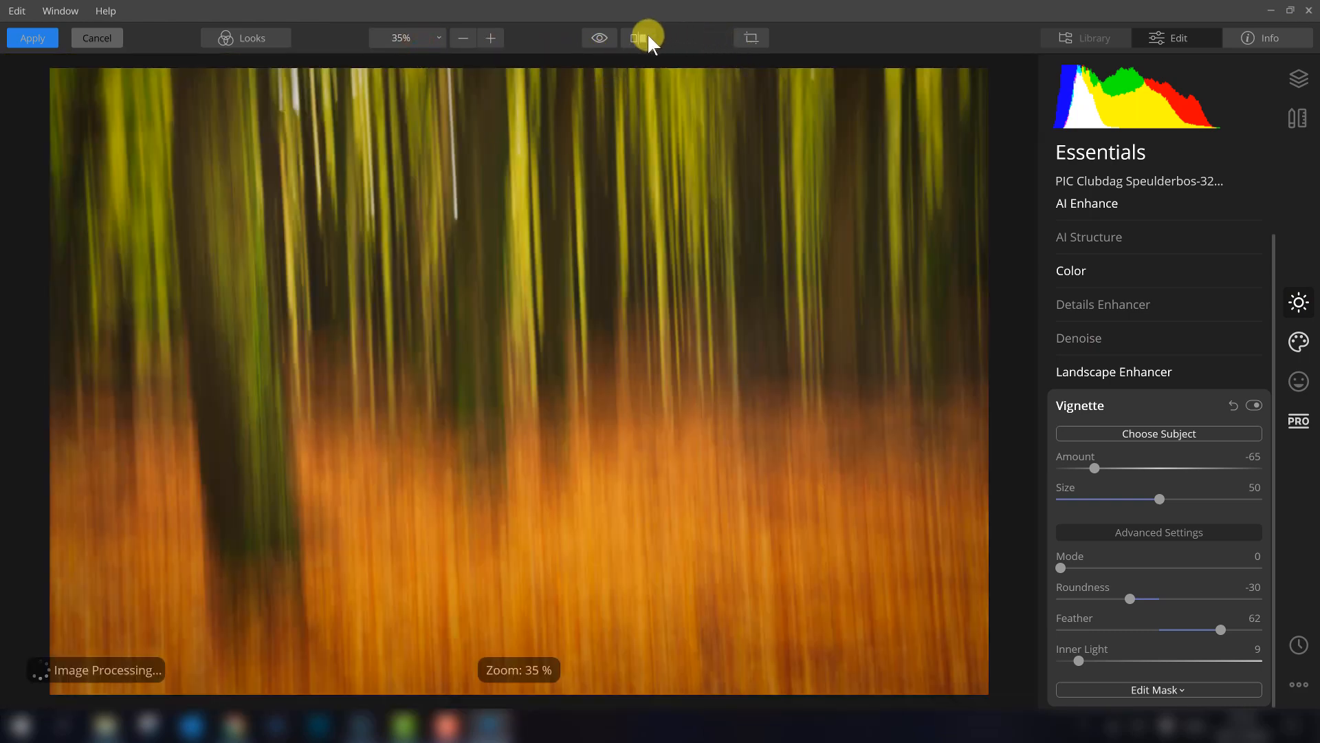
{"action": "left_click", "coordinate": [596, 41]}
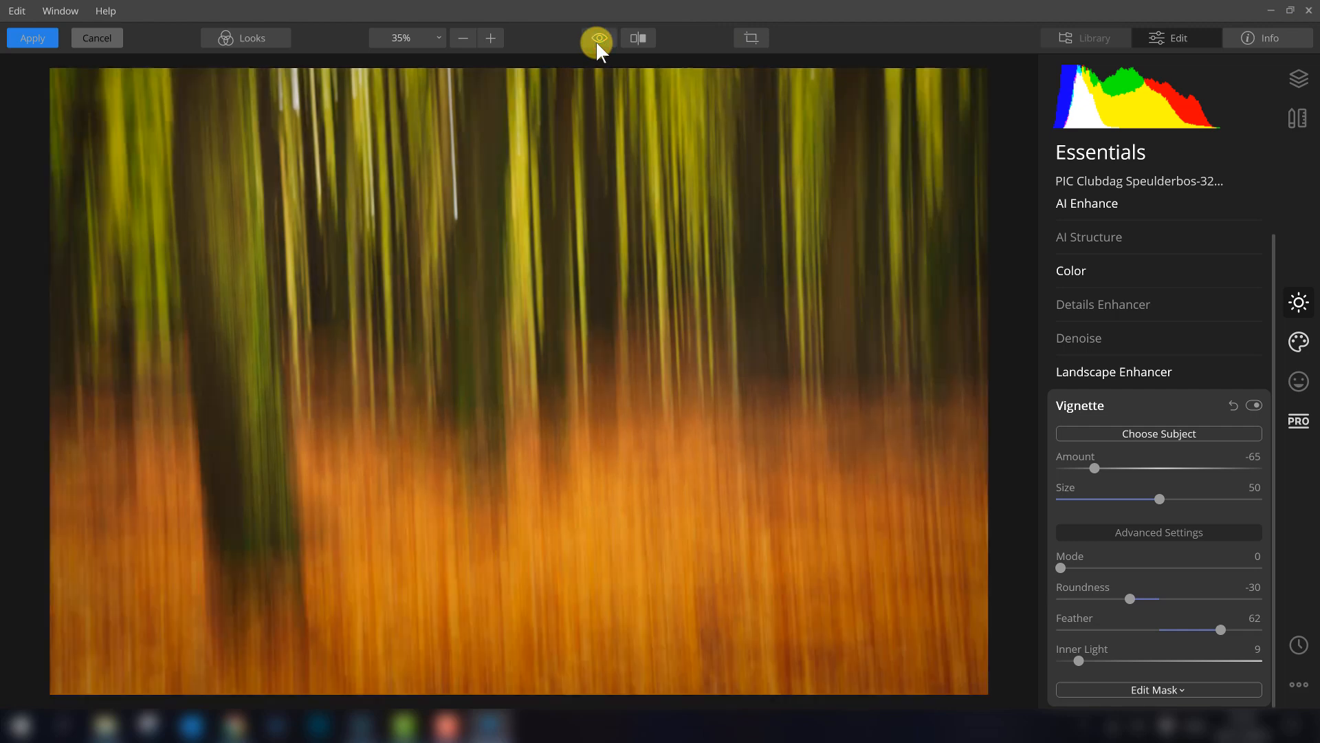